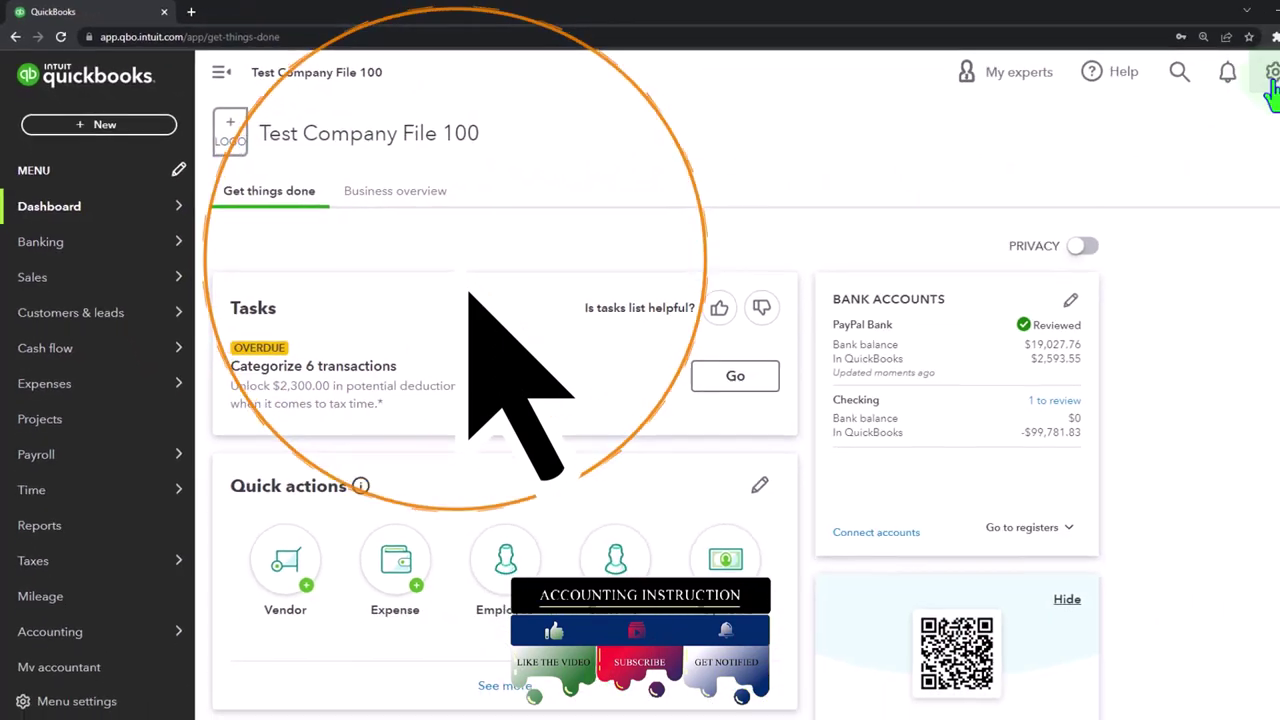
Check the company settings for the option to switch between Accountant view and Business view.
{"action": "left_click", "coordinate": [1272, 75]}
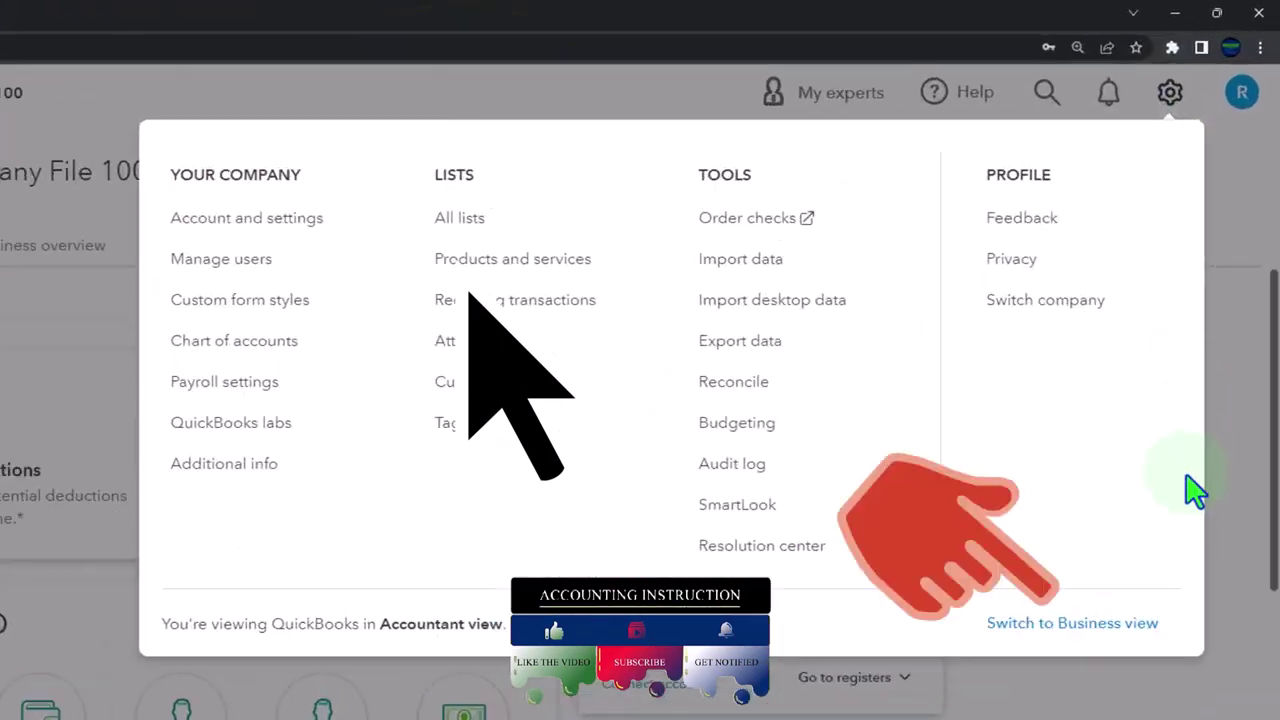
{"action": "left_click", "coordinate": [1170, 628]}
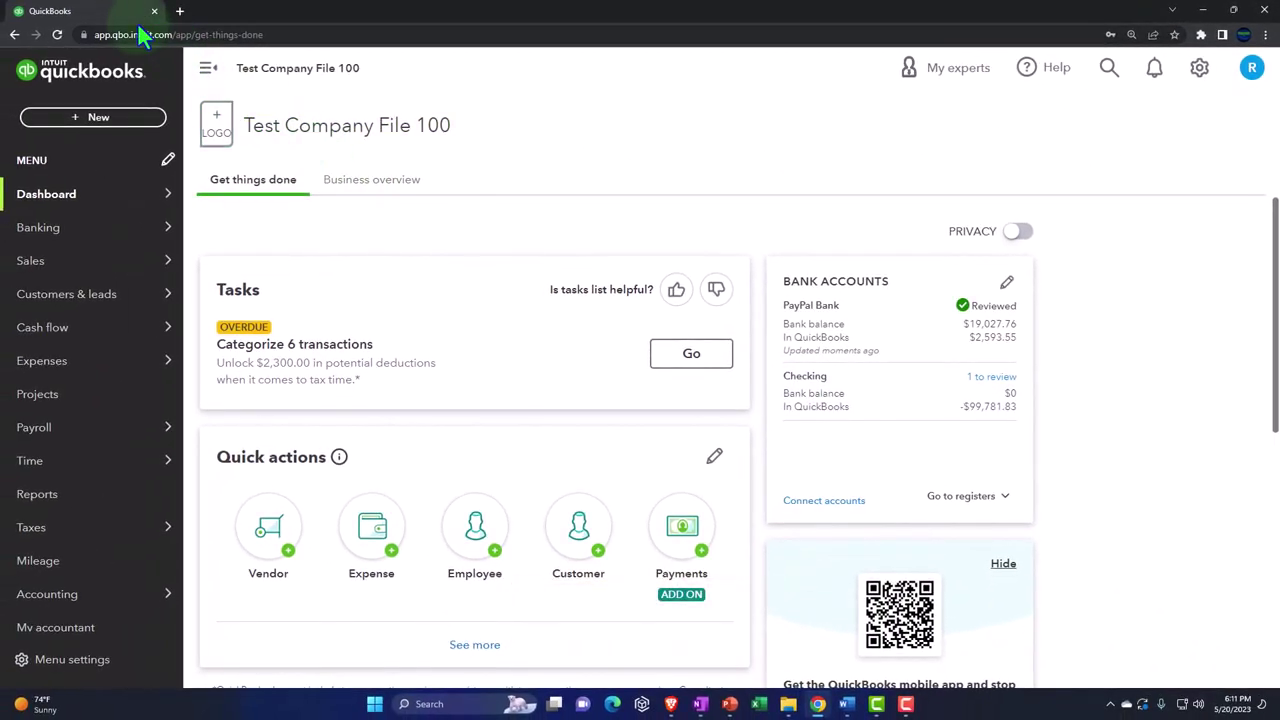
Duplicate the QuickBooks browser tab twice so the company file is open in three tabs.
{"action": "right_click", "coordinate": [135, 20]}
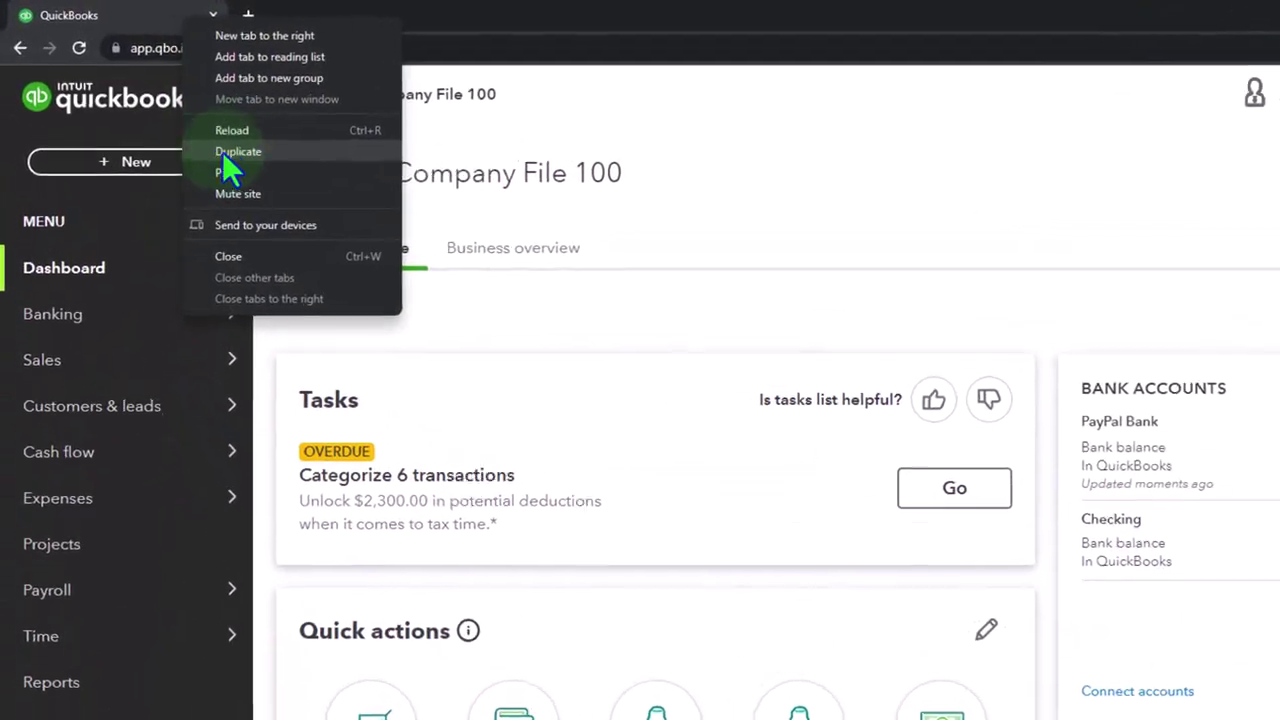
{"action": "left_click", "coordinate": [314, 180]}
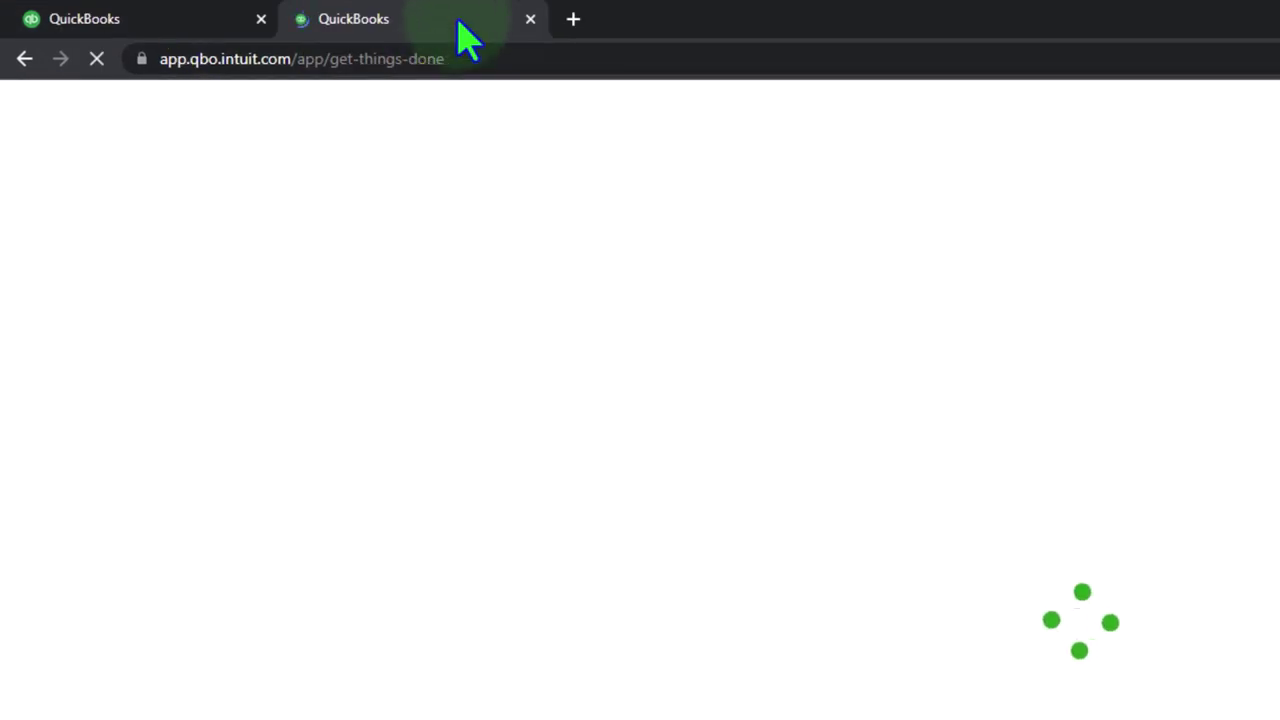
{"action": "right_click", "coordinate": [468, 40]}
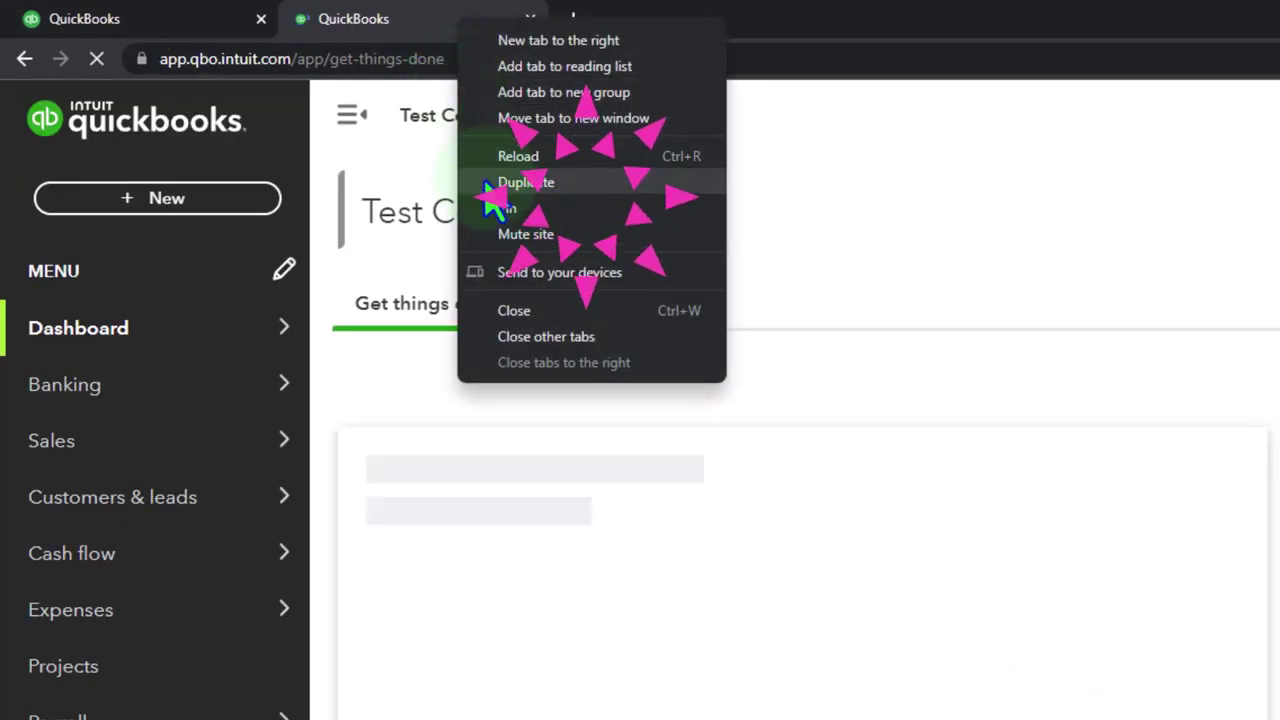
{"action": "left_click", "coordinate": [545, 188]}
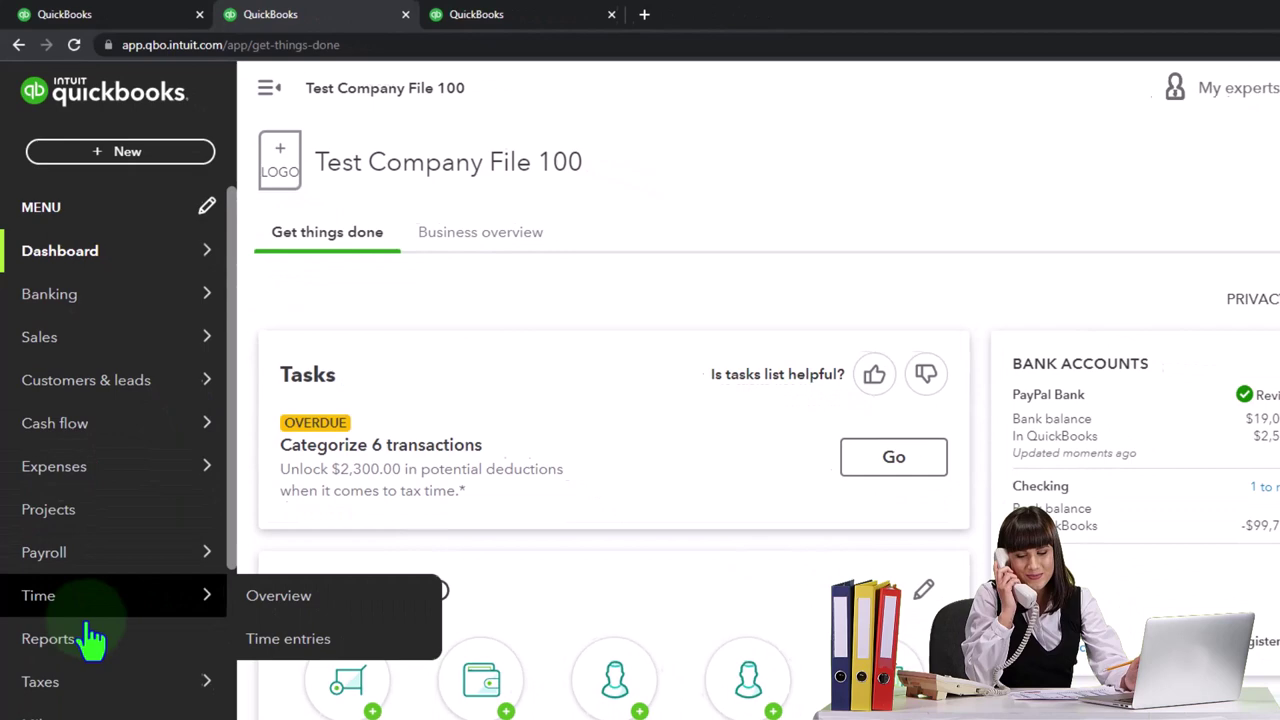
Open the favorite Balance Sheet report in the second browser tab and the Profit and Loss report in the third.
{"action": "left_click", "coordinate": [86, 642]}
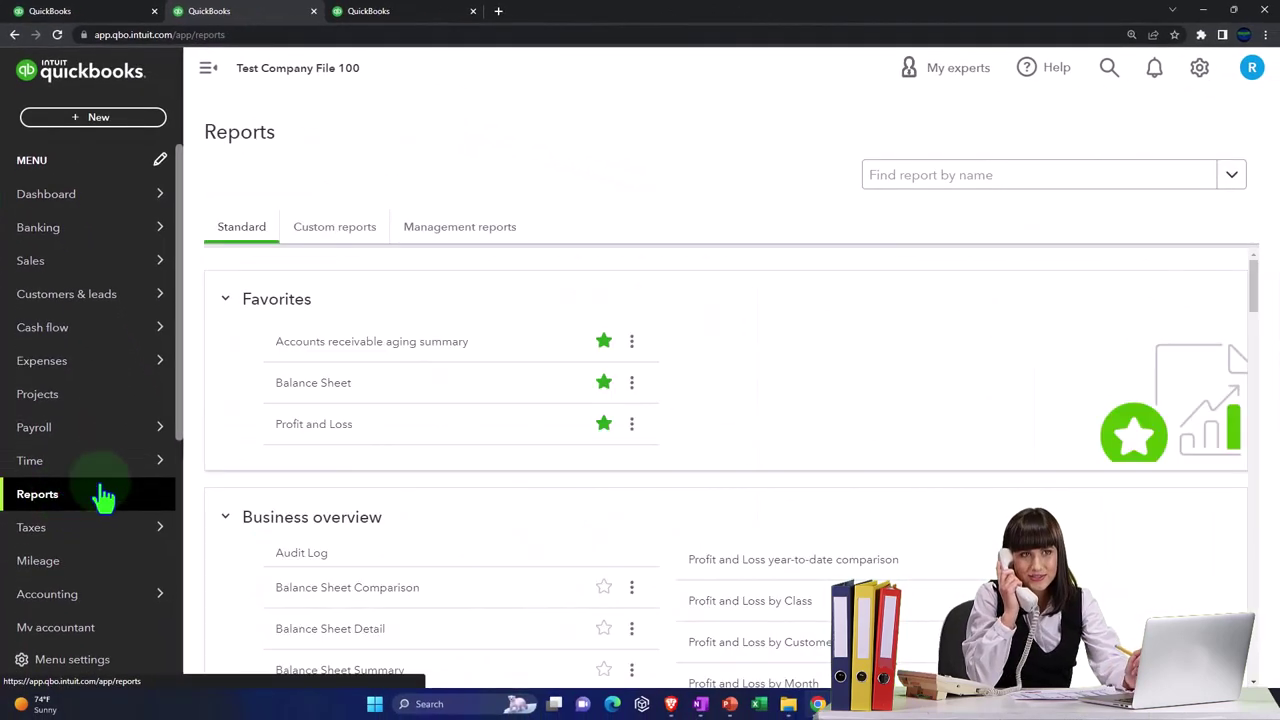
{"action": "left_click", "coordinate": [300, 382]}
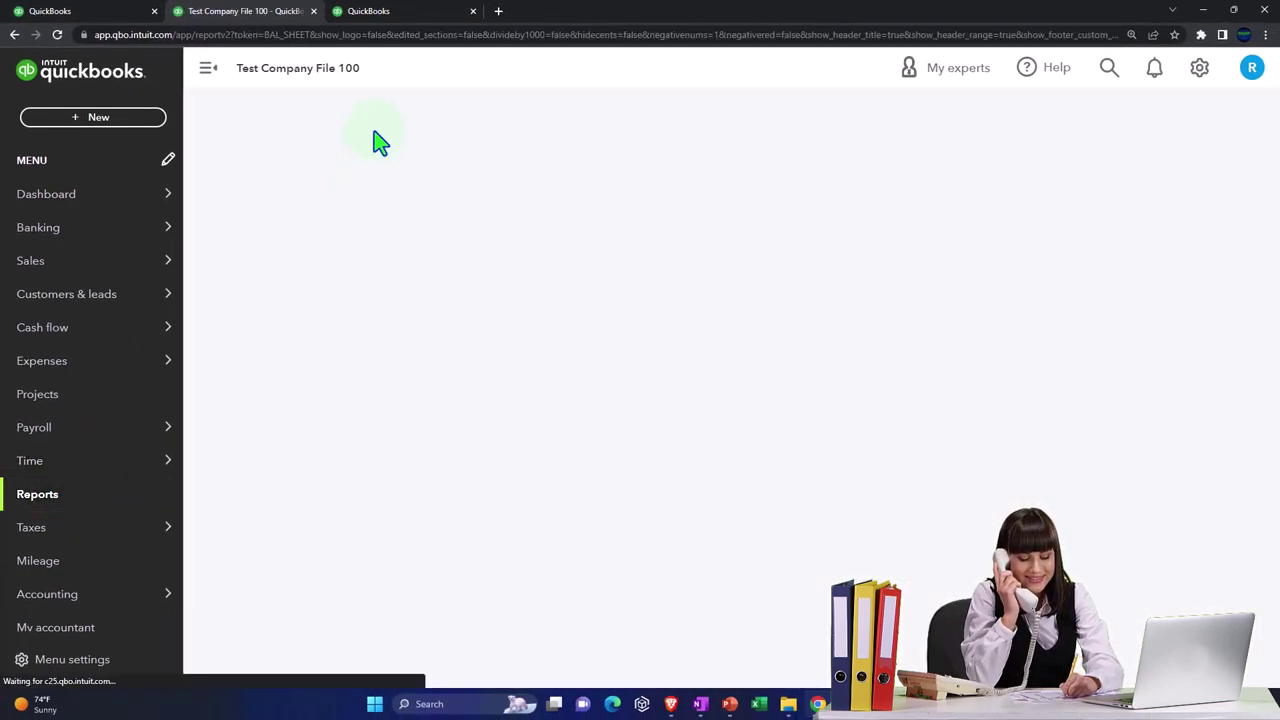
{"action": "left_click", "coordinate": [416, 18]}
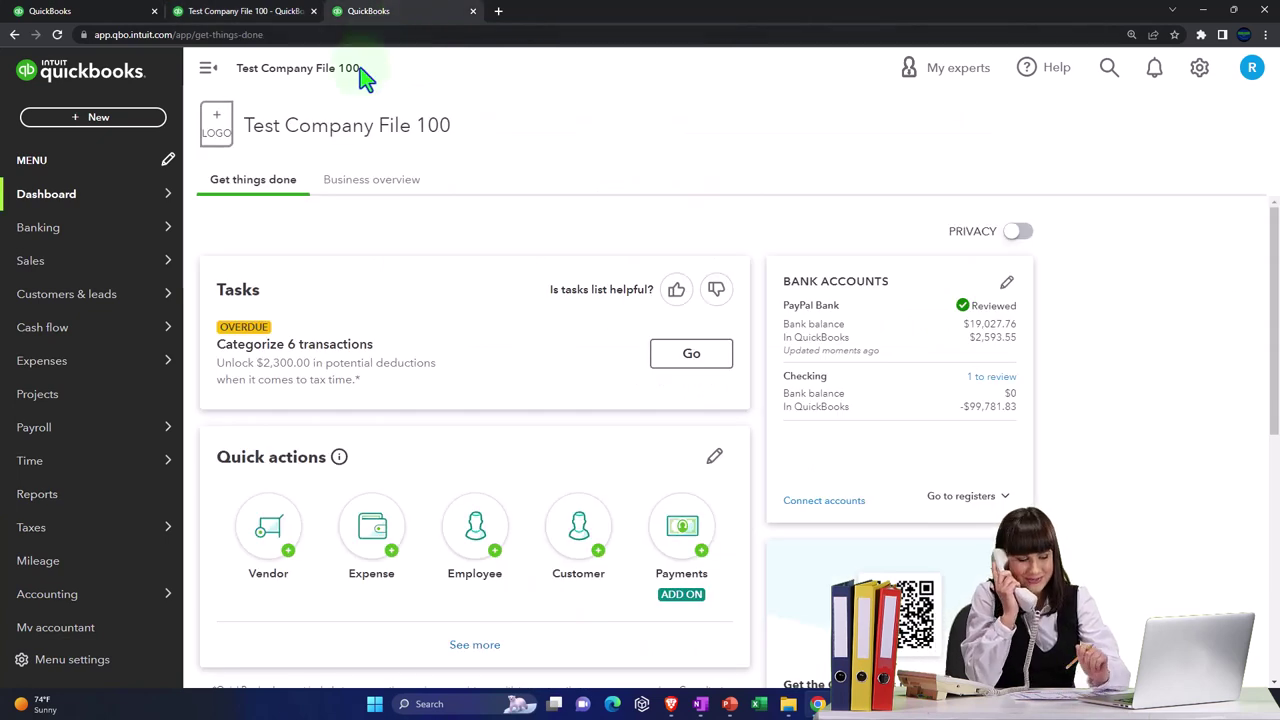
{"action": "left_click", "coordinate": [40, 494]}
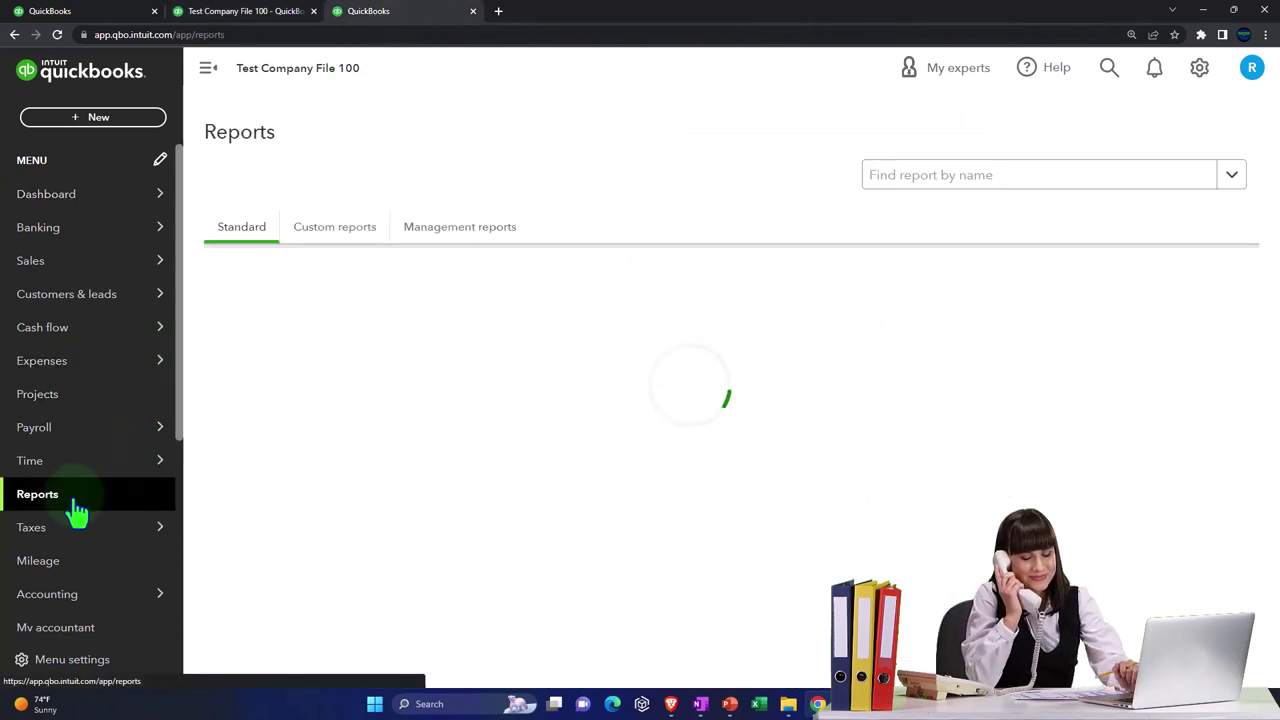
{"action": "left_click", "coordinate": [283, 428]}
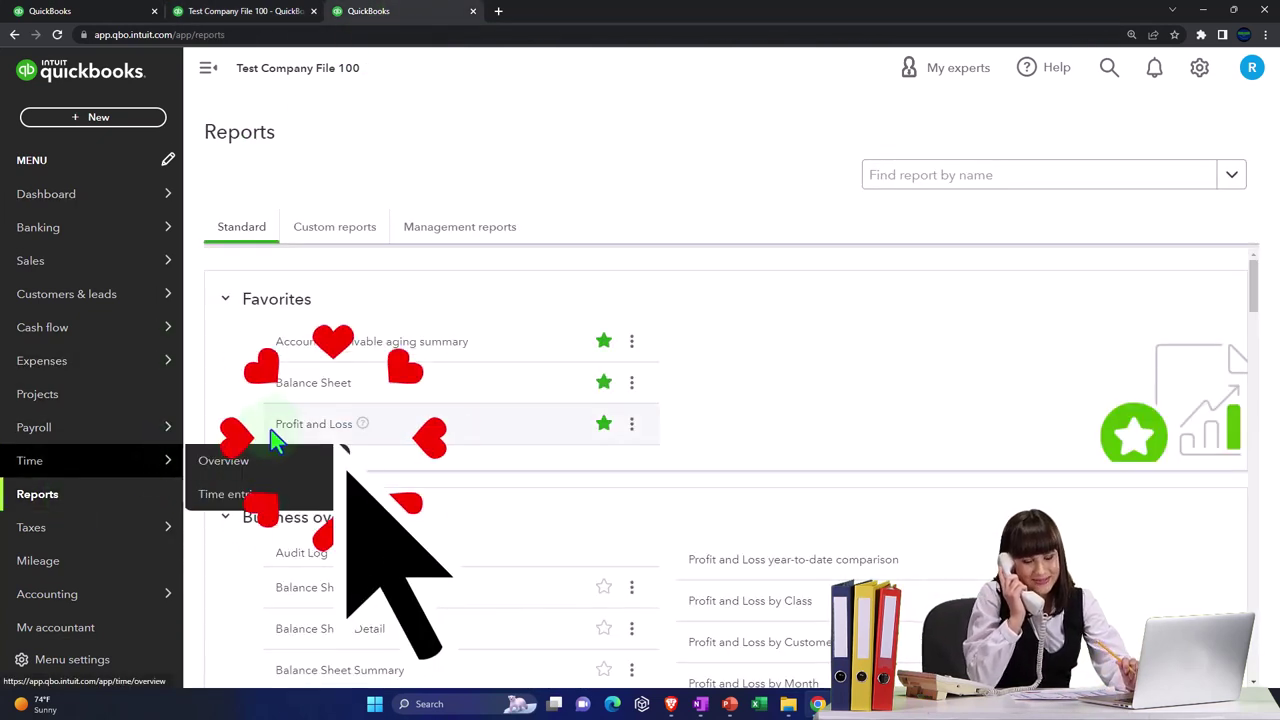
{"action": "scroll", "coordinate": [305, 415], "scroll_direction": "down", "scroll_amount": 2}
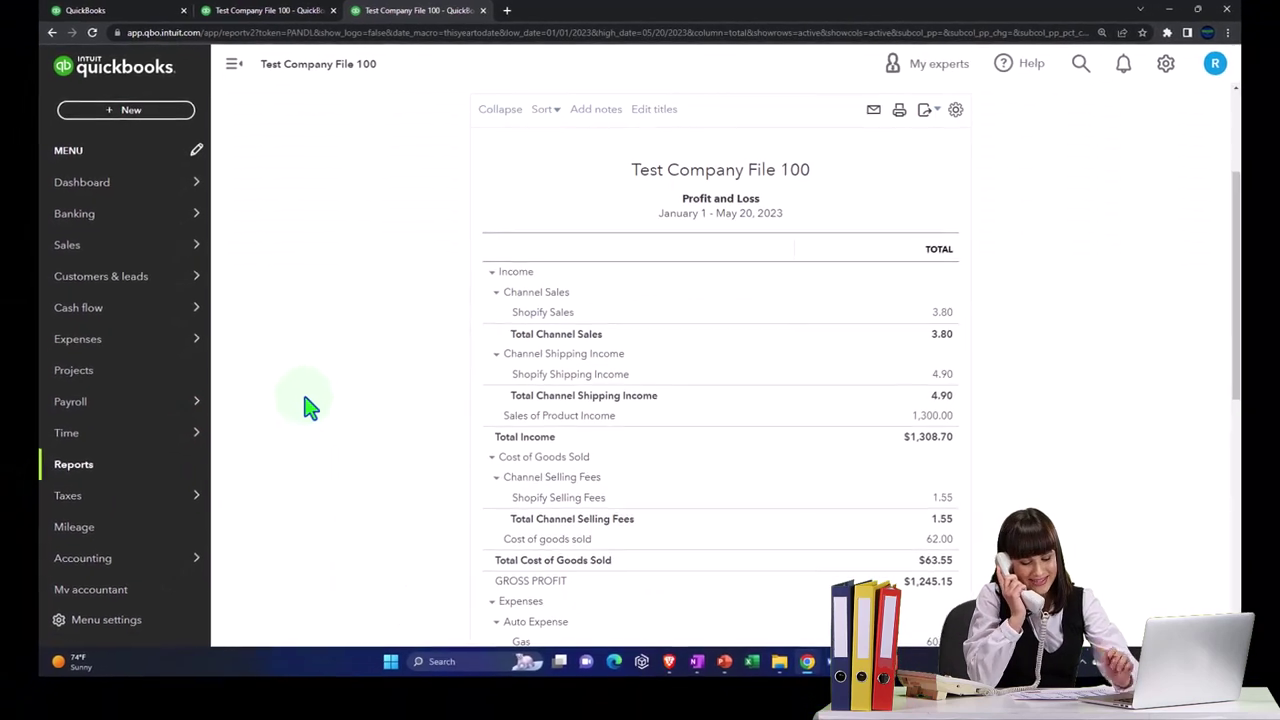
Collapse the navigation menu and run the Profit and Loss report for 01/01/2025 to 12/31/2025.
{"action": "left_click", "coordinate": [239, 72]}
{"action": "scroll", "coordinate": [285, 245], "scroll_direction": "up", "scroll_amount": 2}
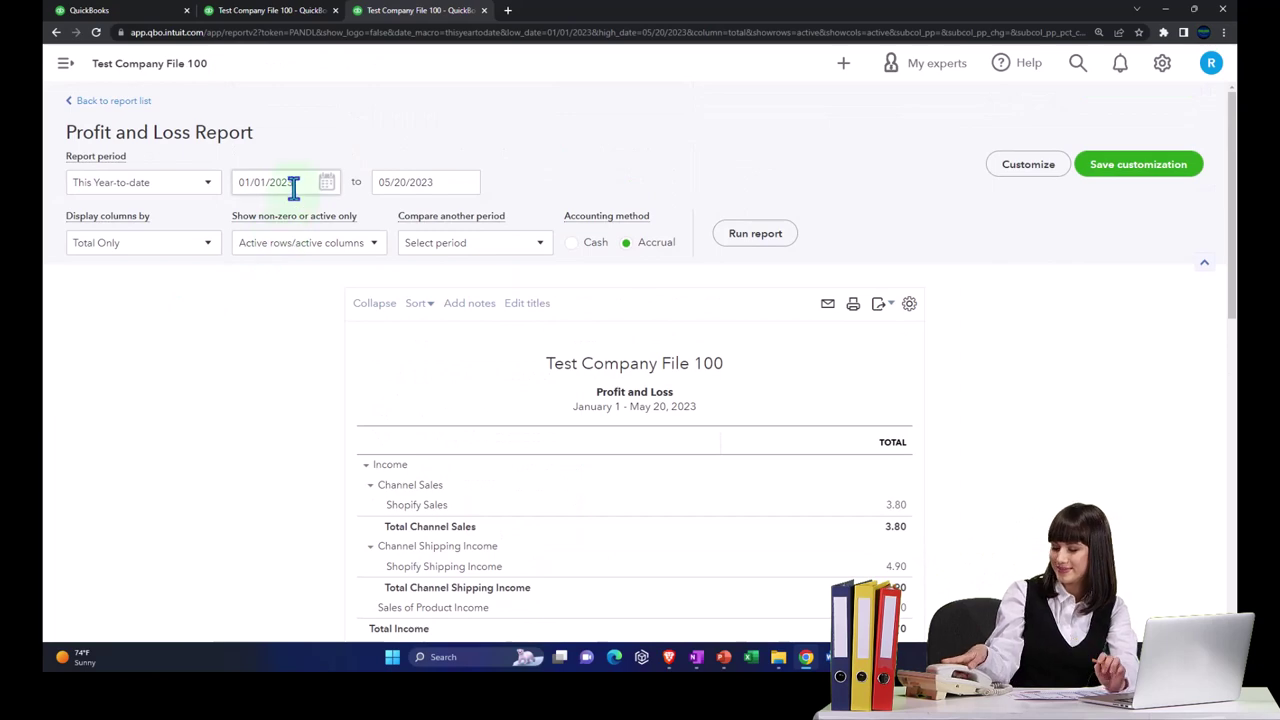
{"action": "left_click_drag", "start_coordinate": [293, 190], "coordinate": [206, 229]}
{"action": "type", "text": "0"}
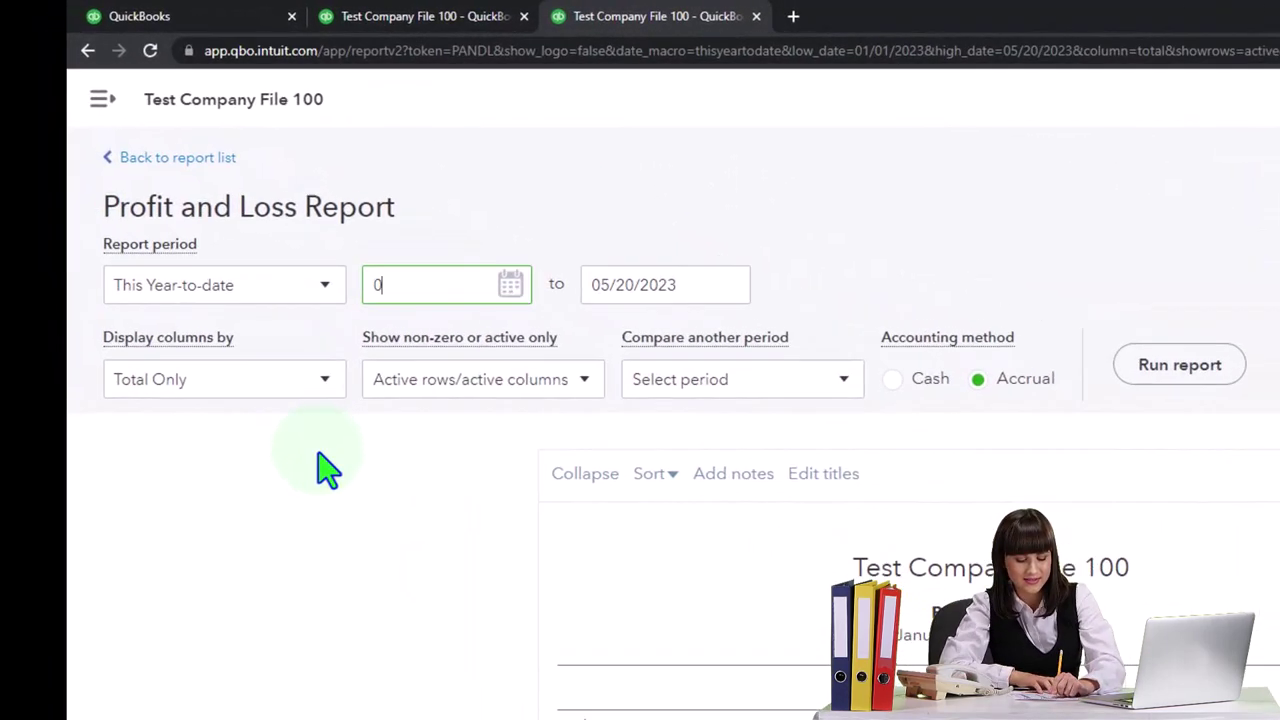
{"action": "type", "text": "1/0"}
{"action": "type", "text": "1/2025"}
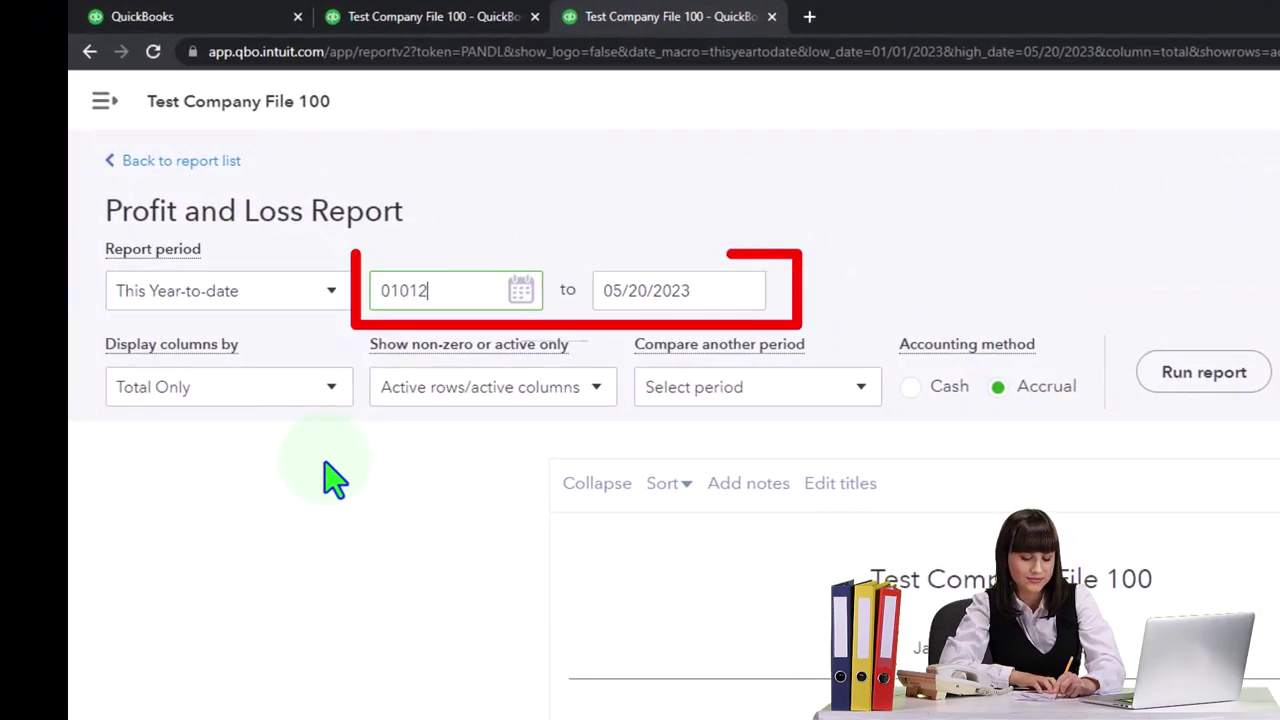
{"action": "key", "text": "Tab"}
{"action": "type", "text": "1231"}
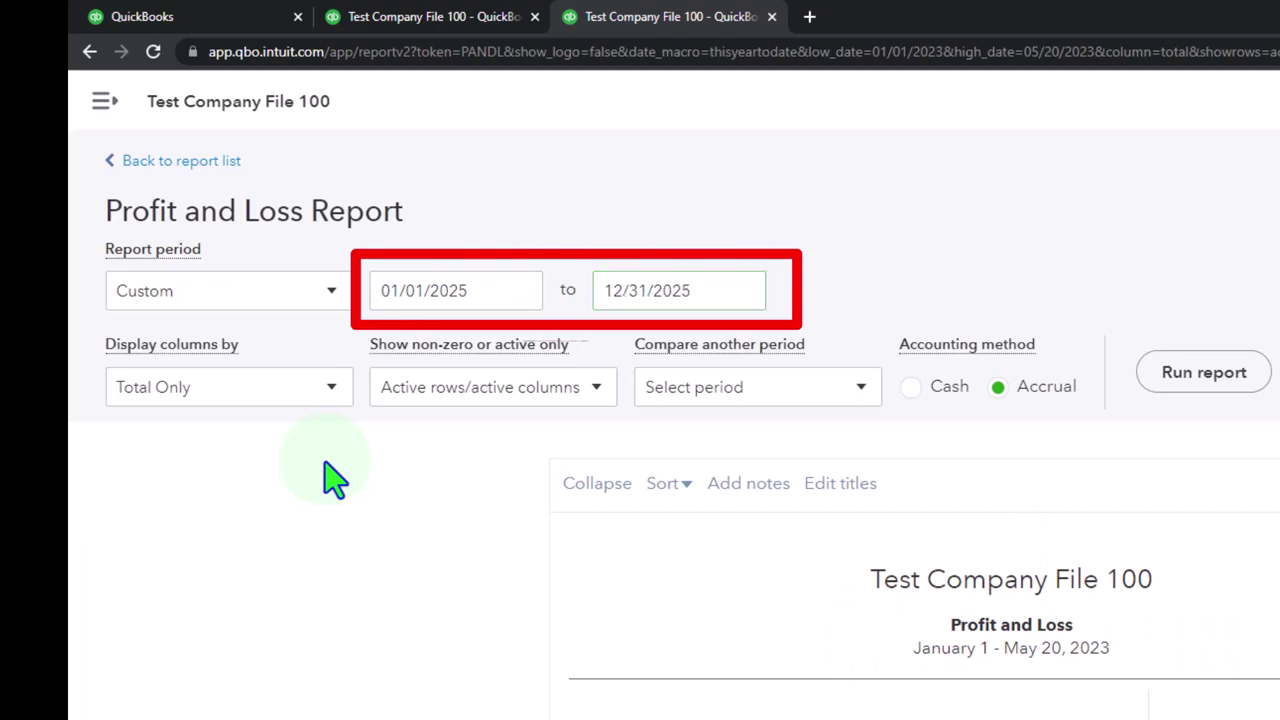
{"action": "left_click", "coordinate": [1196, 376]}
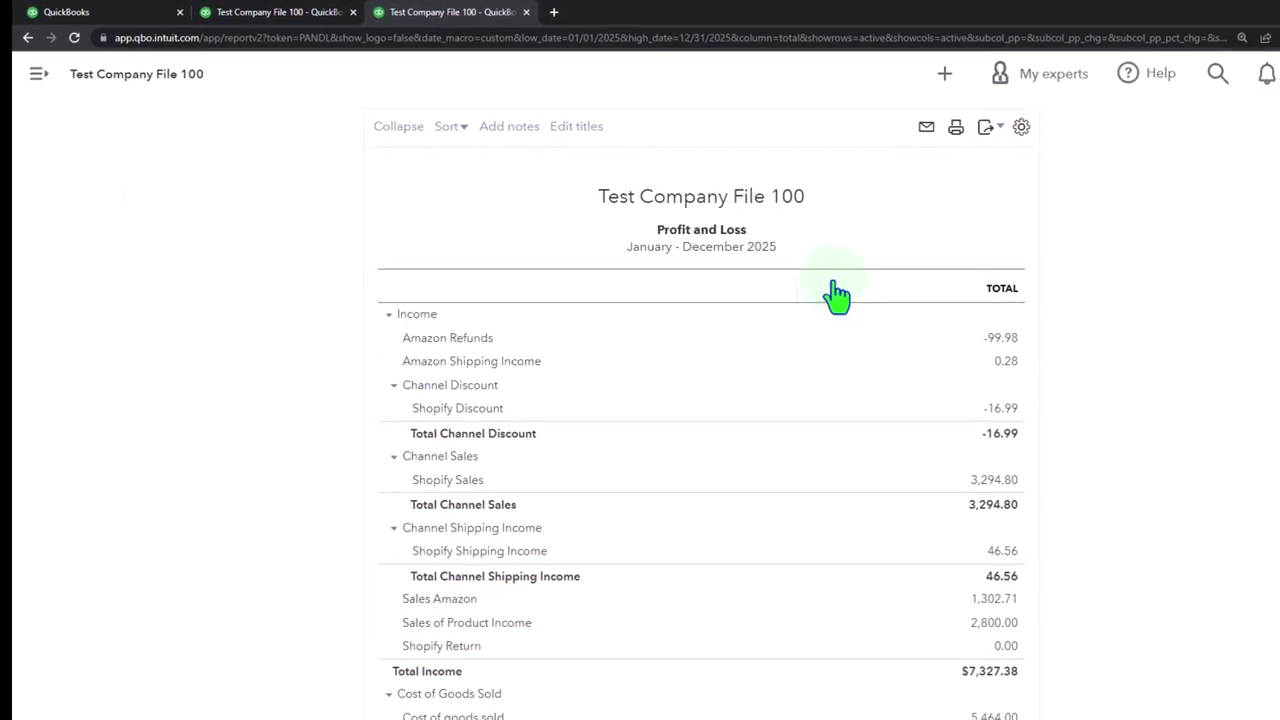
In the Balance Sheet tab, collapse the navigation menu and run the report for 01/01/2025 to 12/31/2025.
{"action": "left_click", "coordinate": [300, 13]}
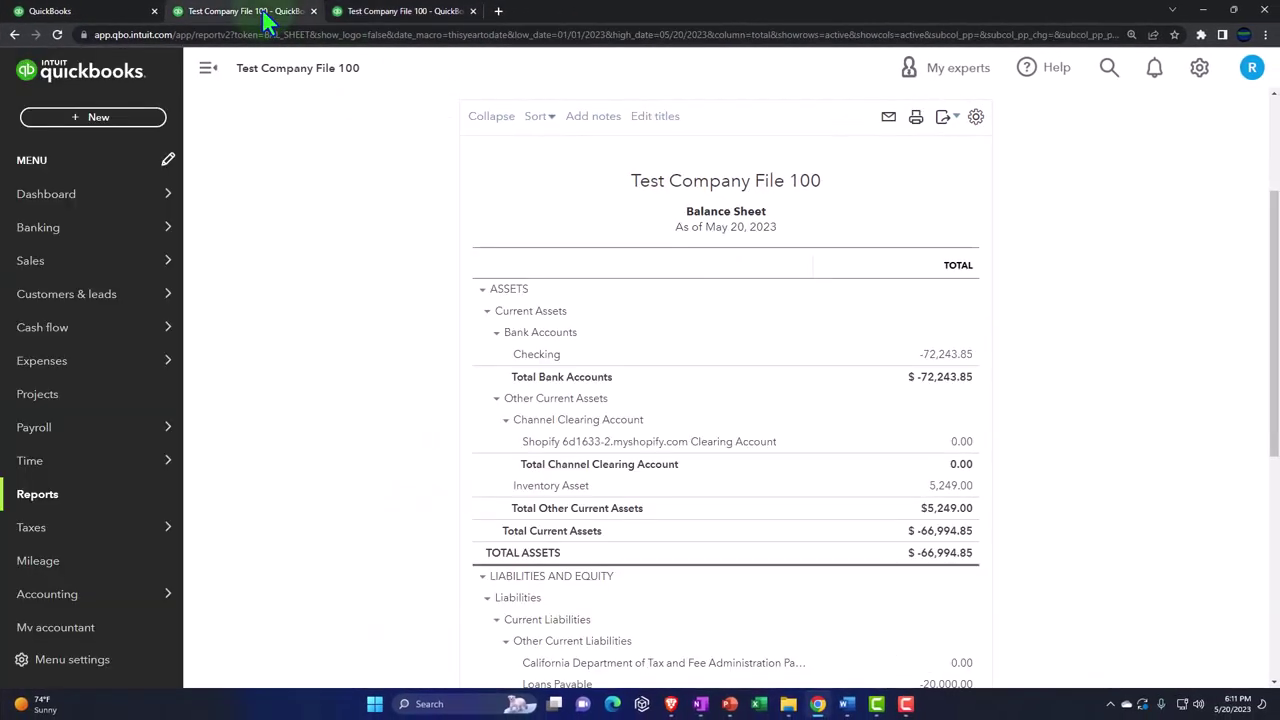
{"action": "left_click", "coordinate": [206, 70]}
{"action": "scroll", "coordinate": [240, 240], "scroll_direction": "up", "scroll_amount": 2}
{"action": "left_click", "coordinate": [271, 204]}
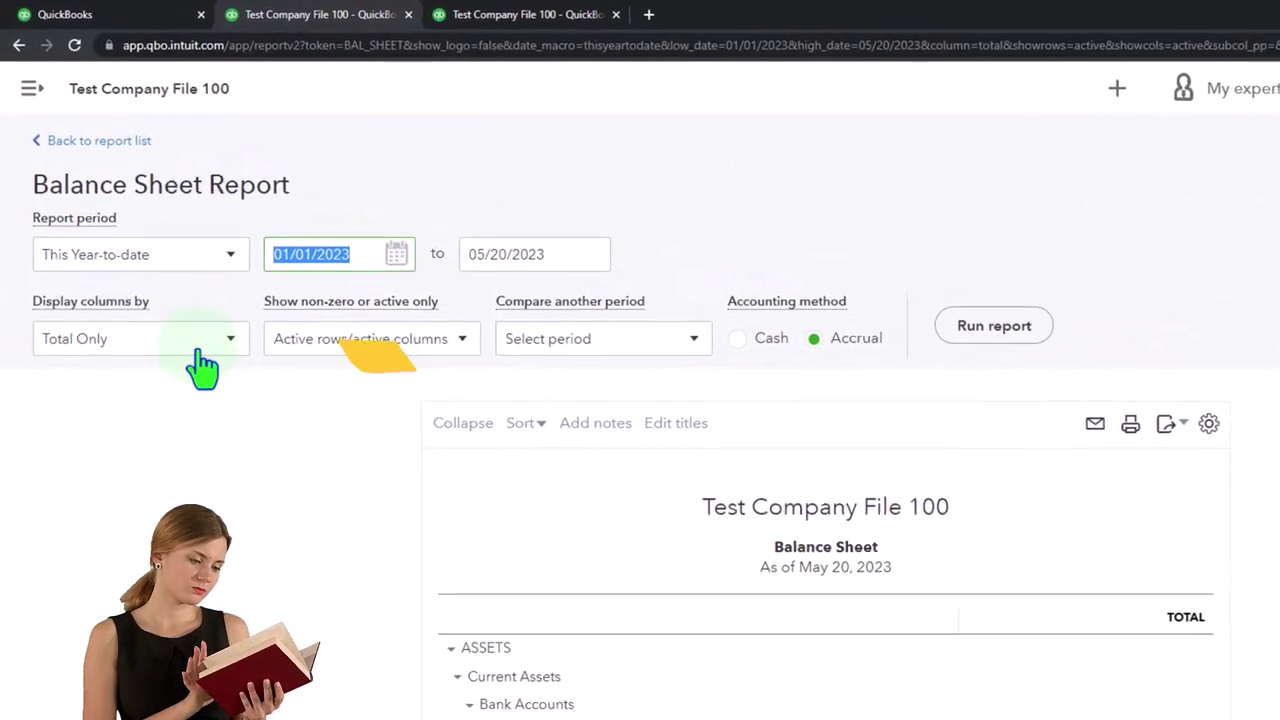
{"action": "type", "text": "010125"}
{"action": "key", "text": "Tab"}
{"action": "type", "text": "12"}
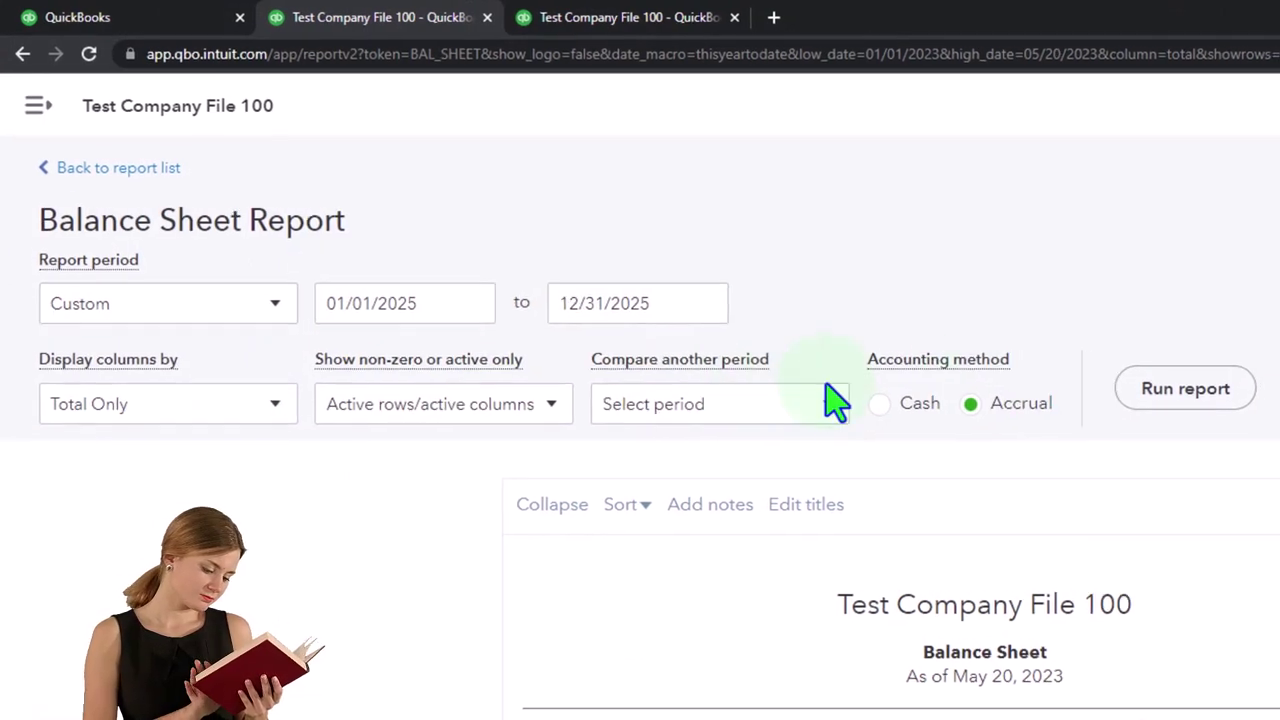
{"action": "left_click", "coordinate": [1180, 398]}
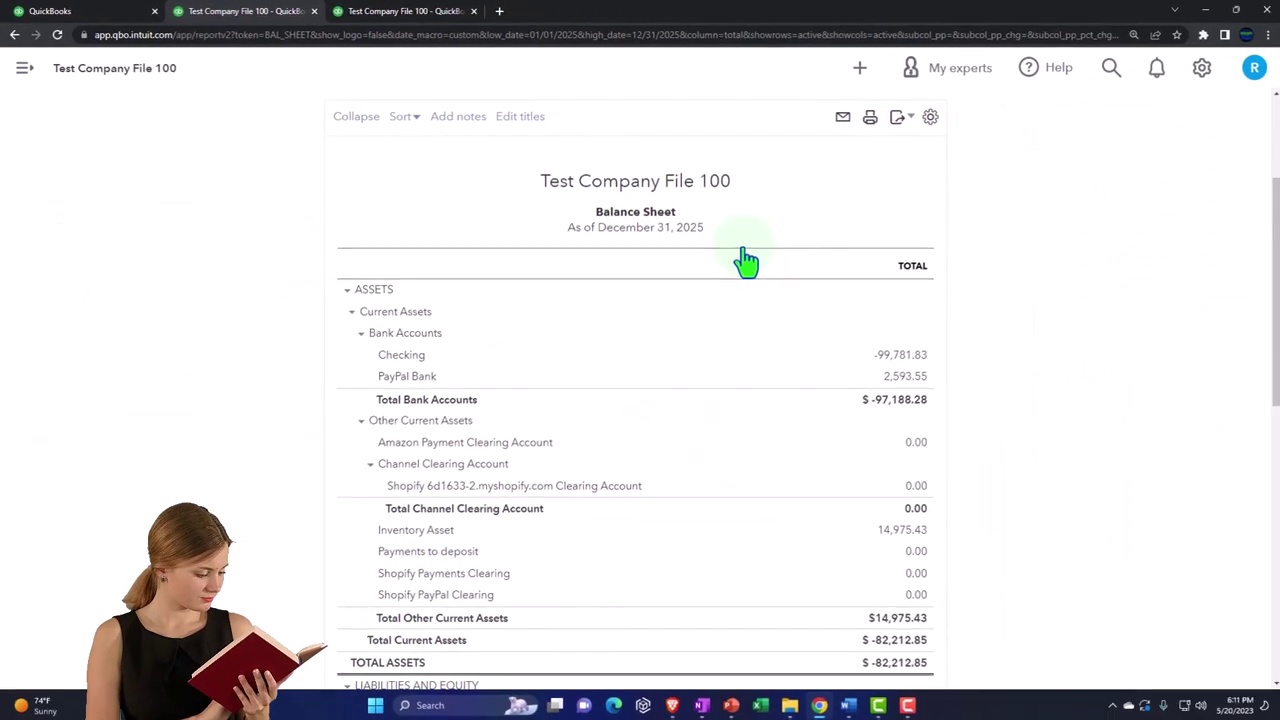
Return to the Profit and Loss report, display its columns by Classes and run it again.
{"action": "left_click", "coordinate": [439, 17]}
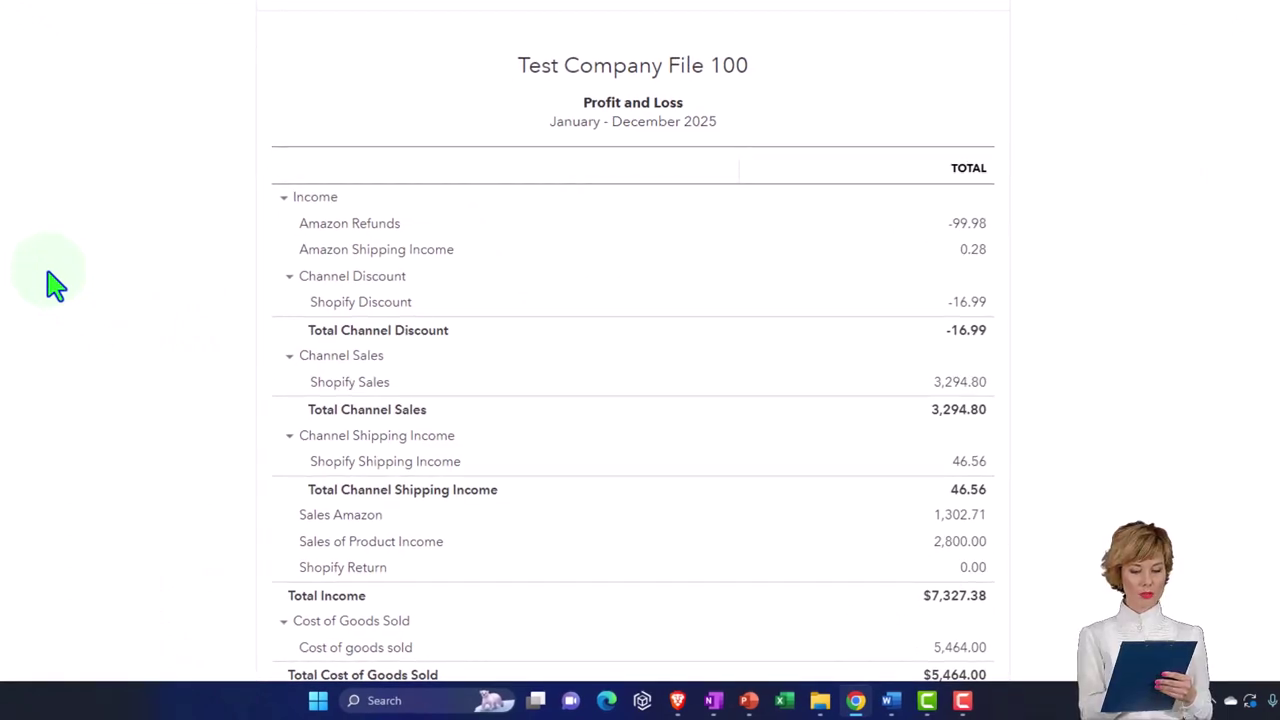
{"action": "scroll", "coordinate": [55, 285], "scroll_direction": "down", "scroll_amount": 5}
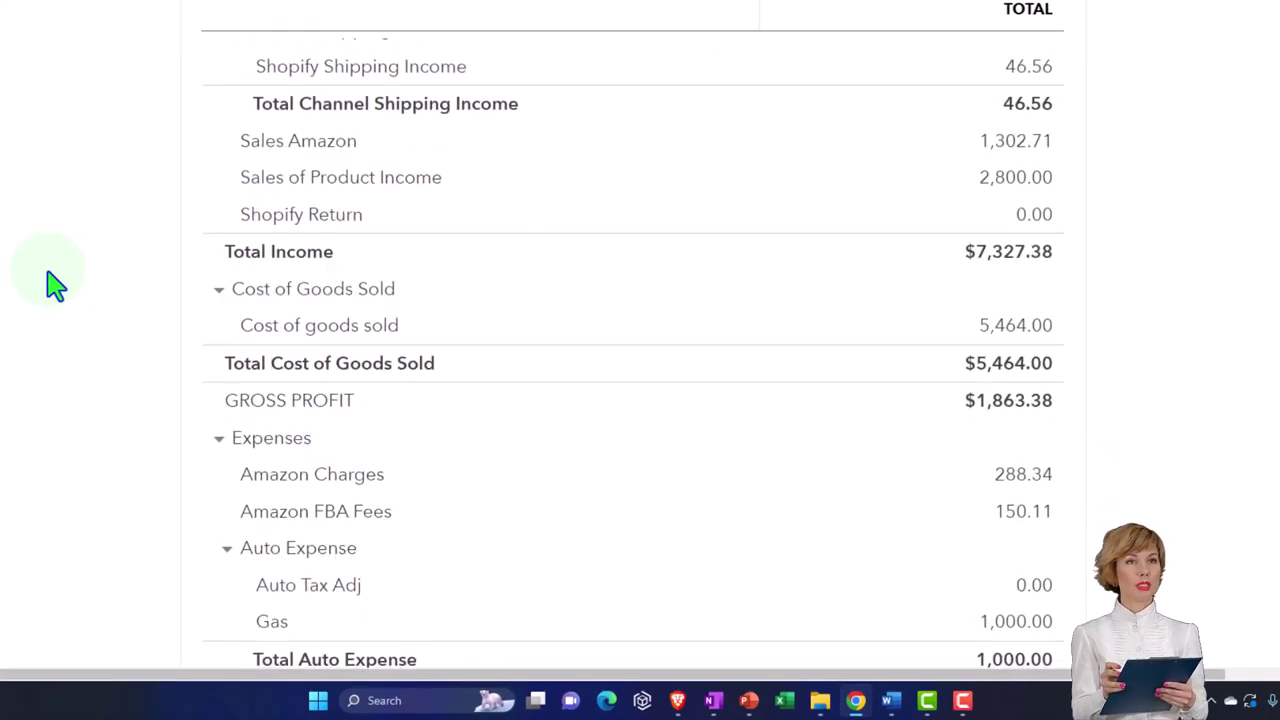
{"action": "scroll", "coordinate": [55, 285], "scroll_direction": "down", "scroll_amount": 4}
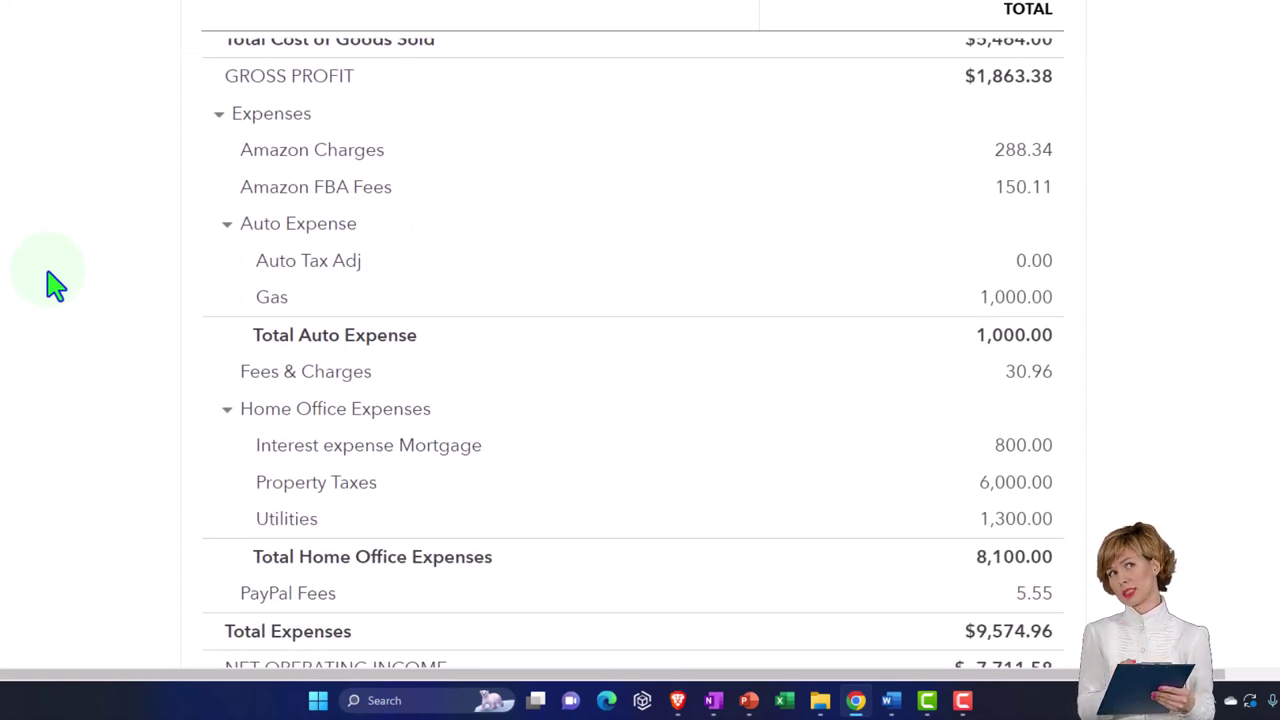
{"action": "scroll", "coordinate": [55, 285], "scroll_direction": "down", "scroll_amount": 1}
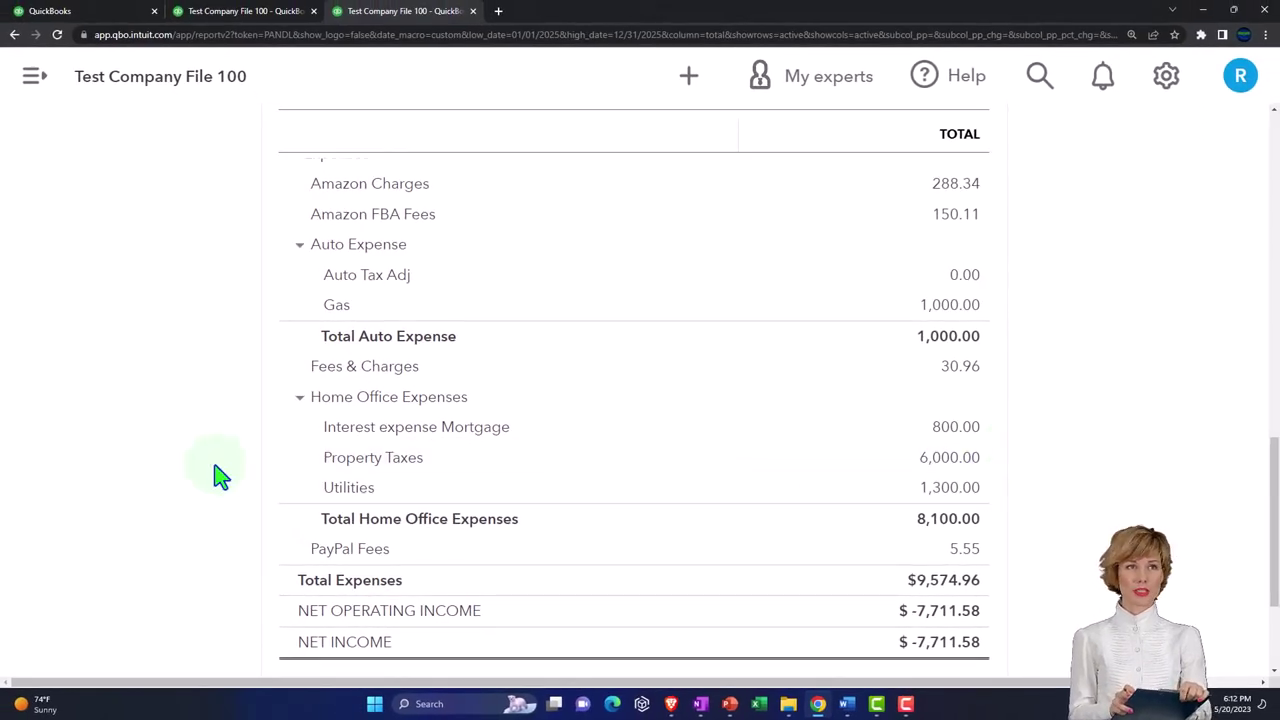
{"action": "scroll", "coordinate": [220, 476], "scroll_direction": "up", "scroll_amount": 15}
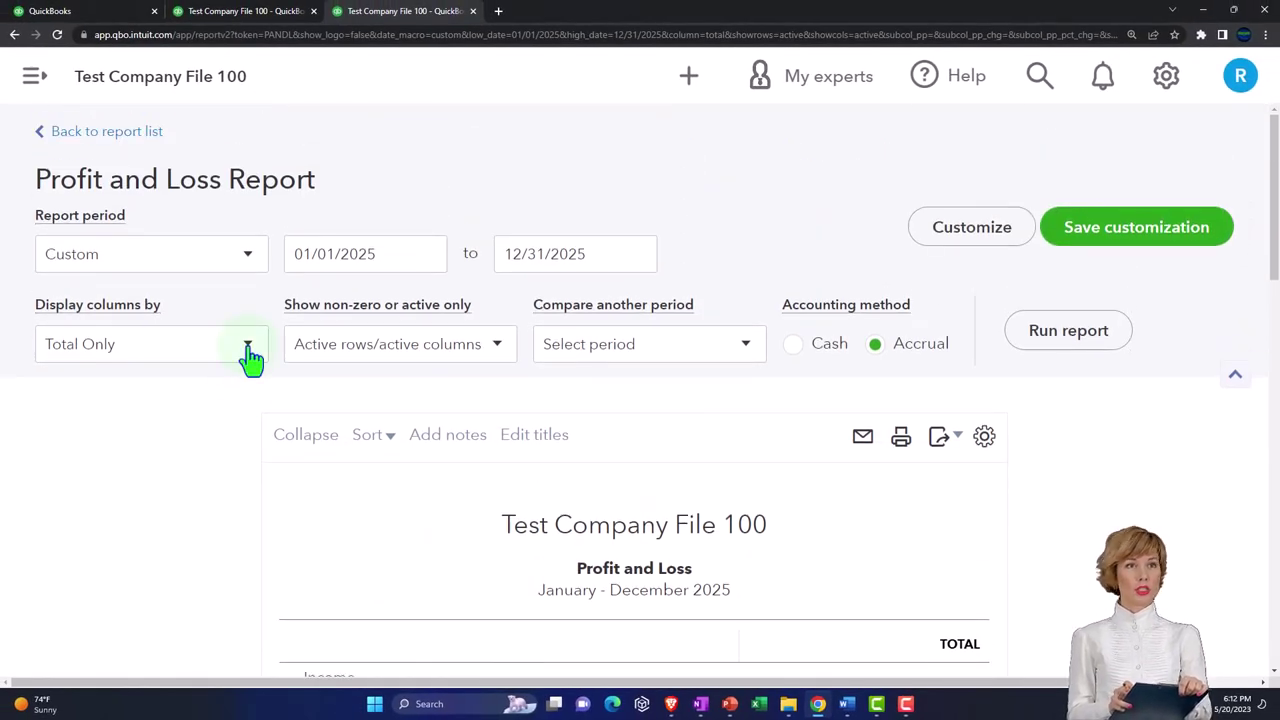
{"action": "left_click", "coordinate": [249, 350]}
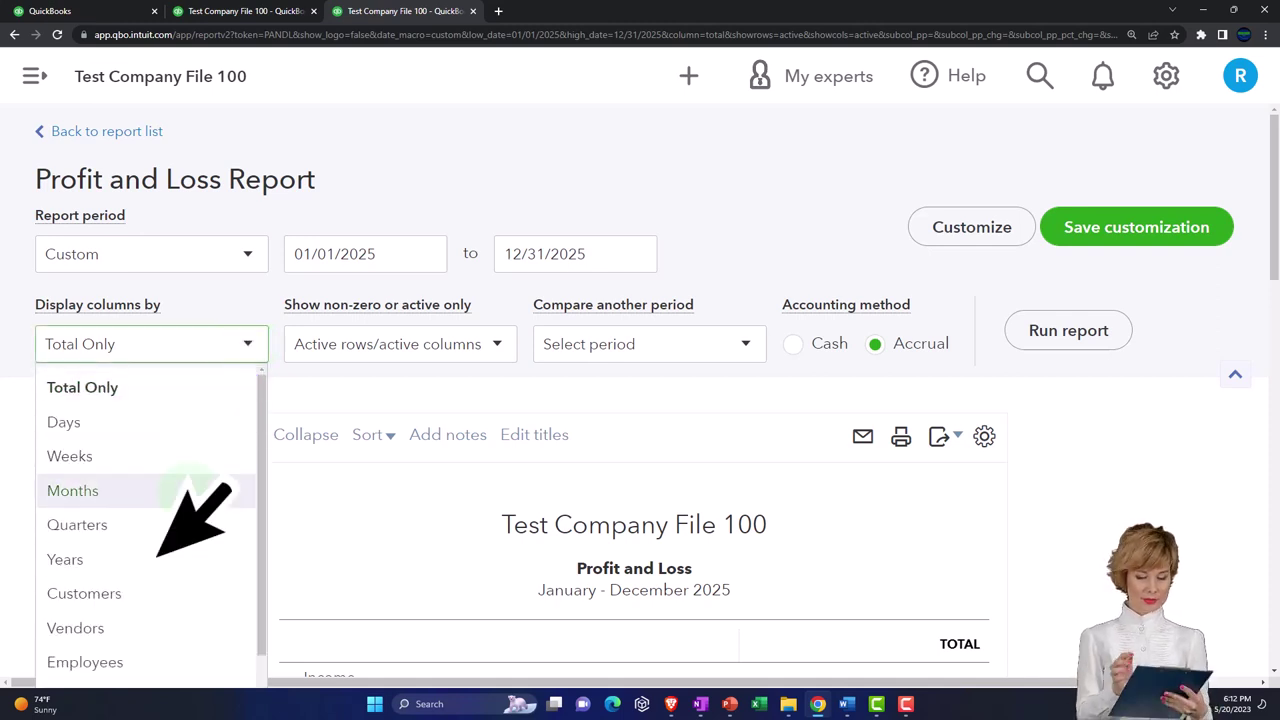
{"action": "scroll", "coordinate": [186, 490], "scroll_direction": "down", "scroll_amount": 1}
{"action": "scroll", "coordinate": [189, 509], "scroll_direction": "down", "scroll_amount": 1}
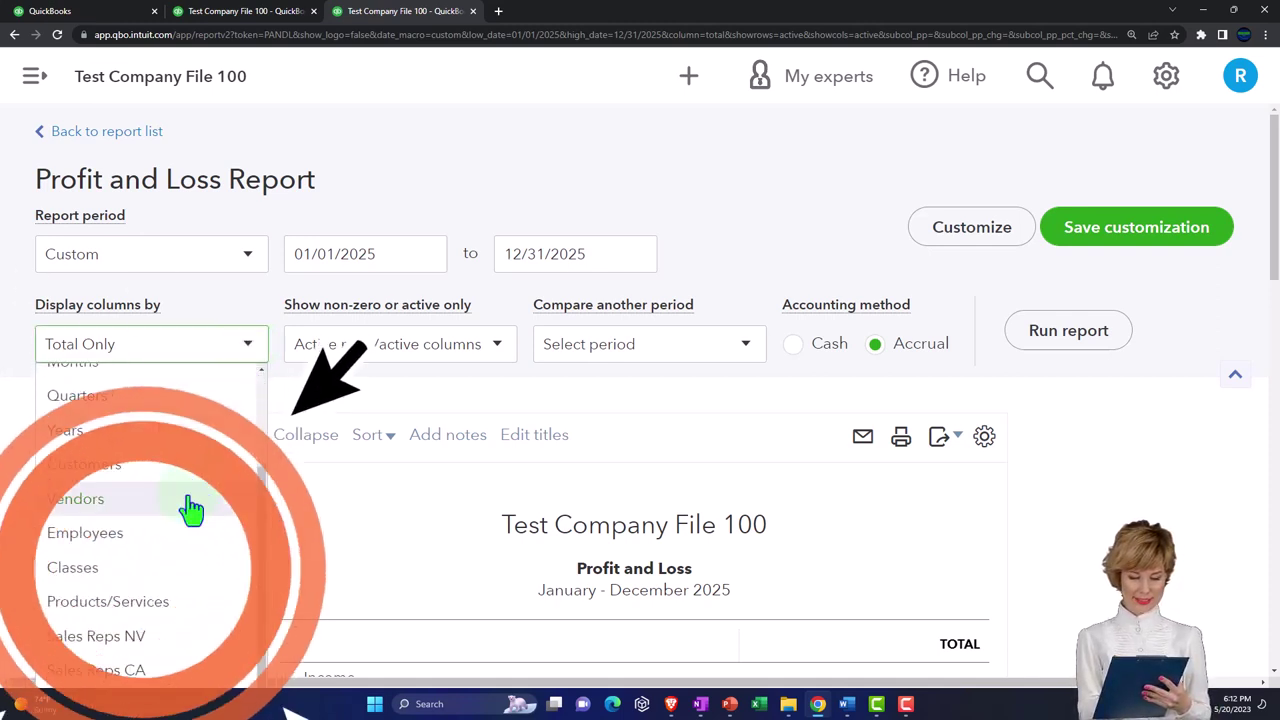
{"action": "left_click", "coordinate": [140, 585]}
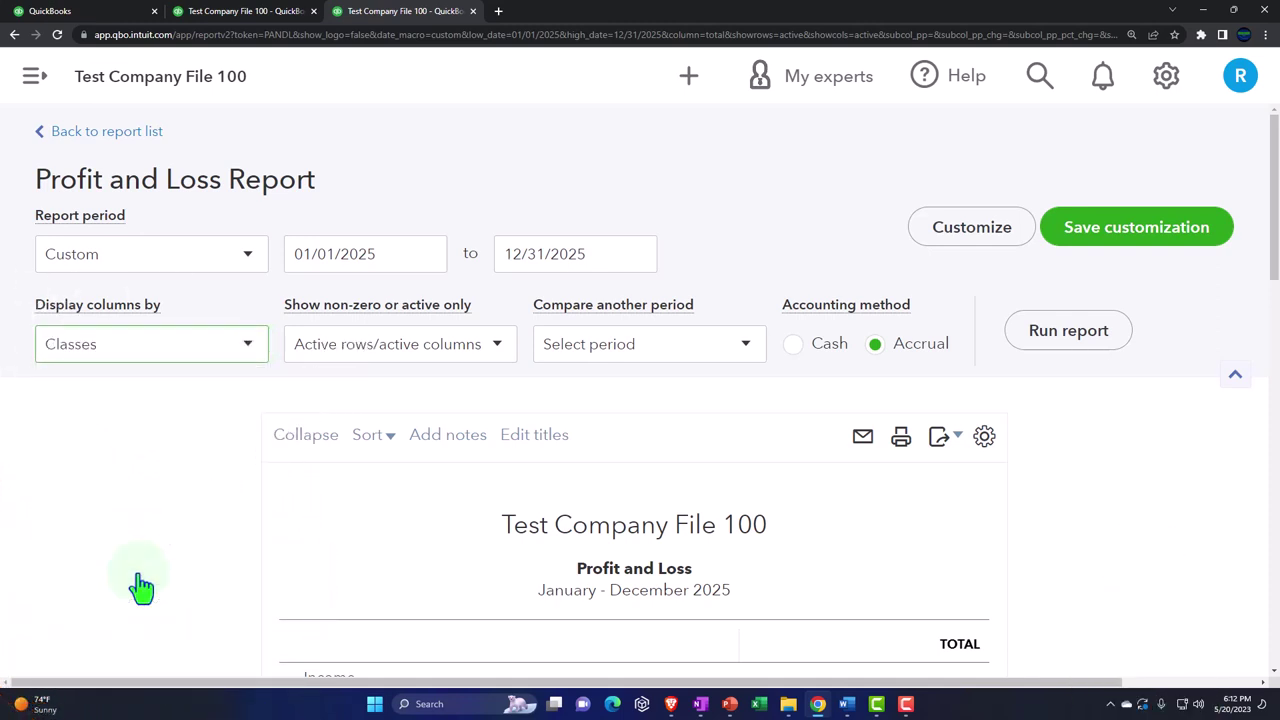
{"action": "left_click", "coordinate": [1092, 340]}
Examine how auto and home office expenses are split across the class columns of the Profit and Loss report.
{"action": "scroll", "coordinate": [1088, 343], "scroll_direction": "down", "scroll_amount": 3}
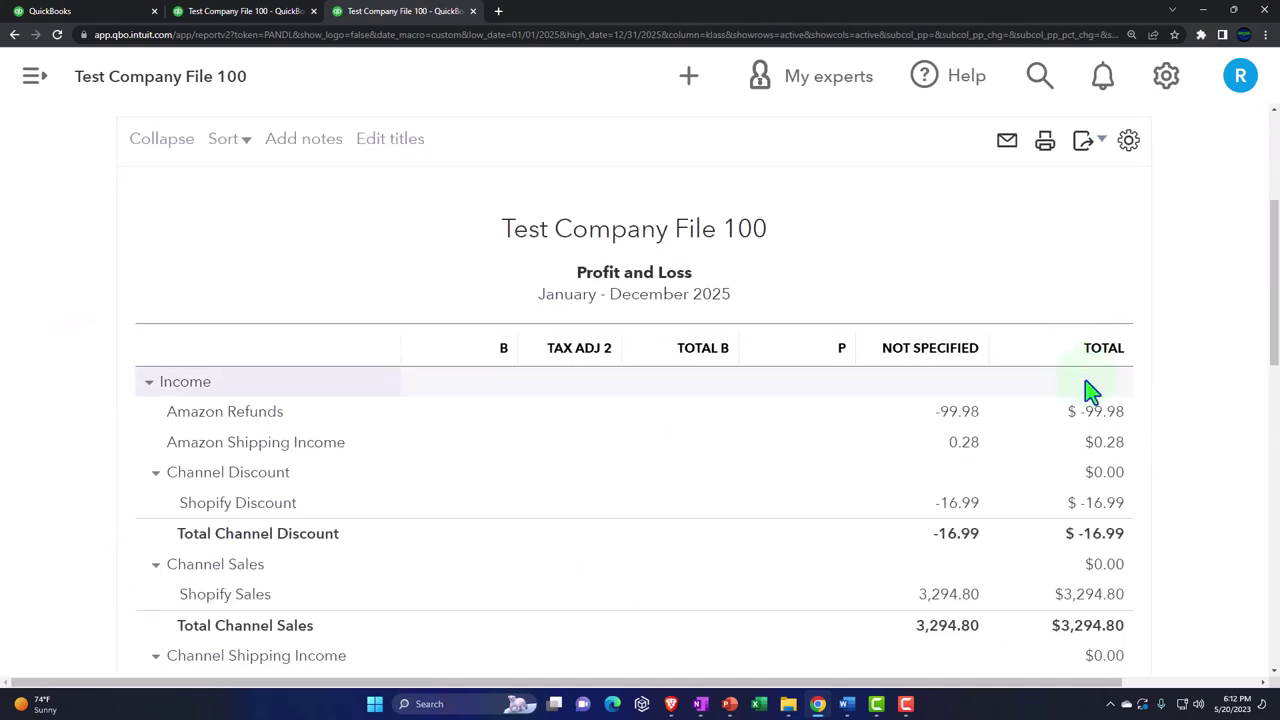
{"action": "scroll", "coordinate": [1090, 391], "scroll_direction": "down", "scroll_amount": 2}
{"action": "scroll", "coordinate": [1090, 392], "scroll_direction": "down", "scroll_amount": 5}
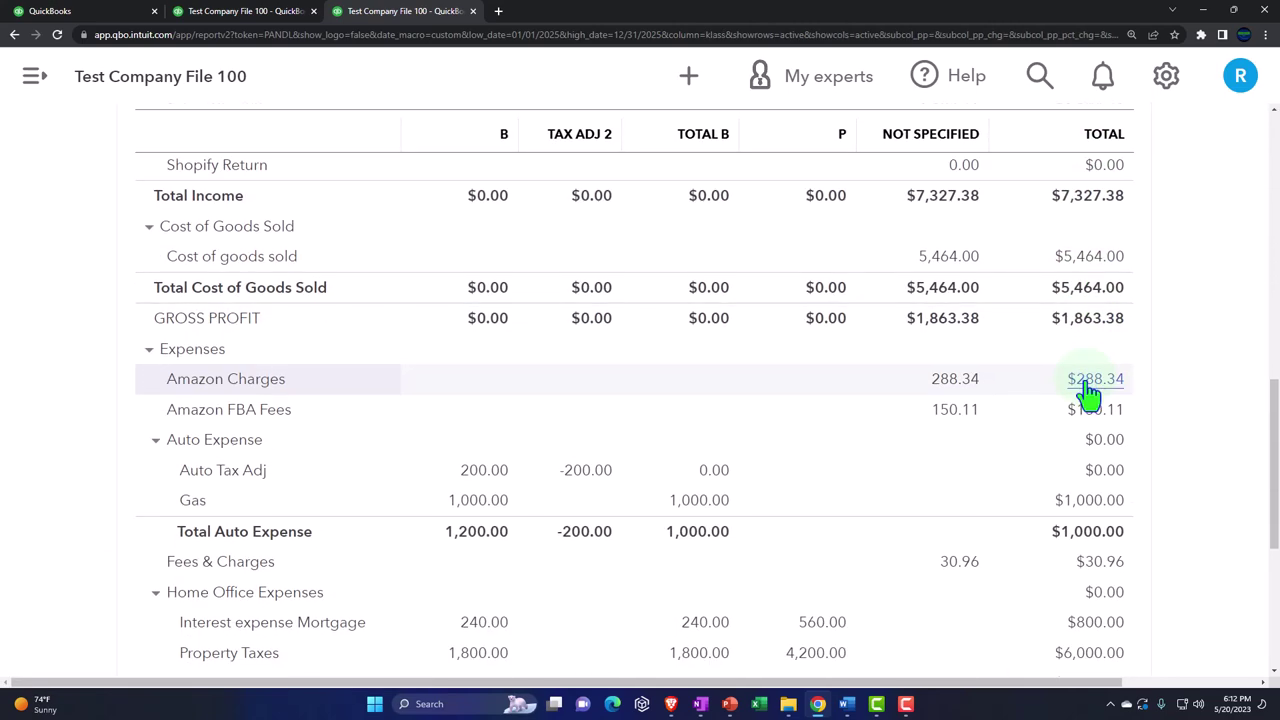
{"action": "scroll", "coordinate": [1088, 393], "scroll_direction": "down", "scroll_amount": 1}
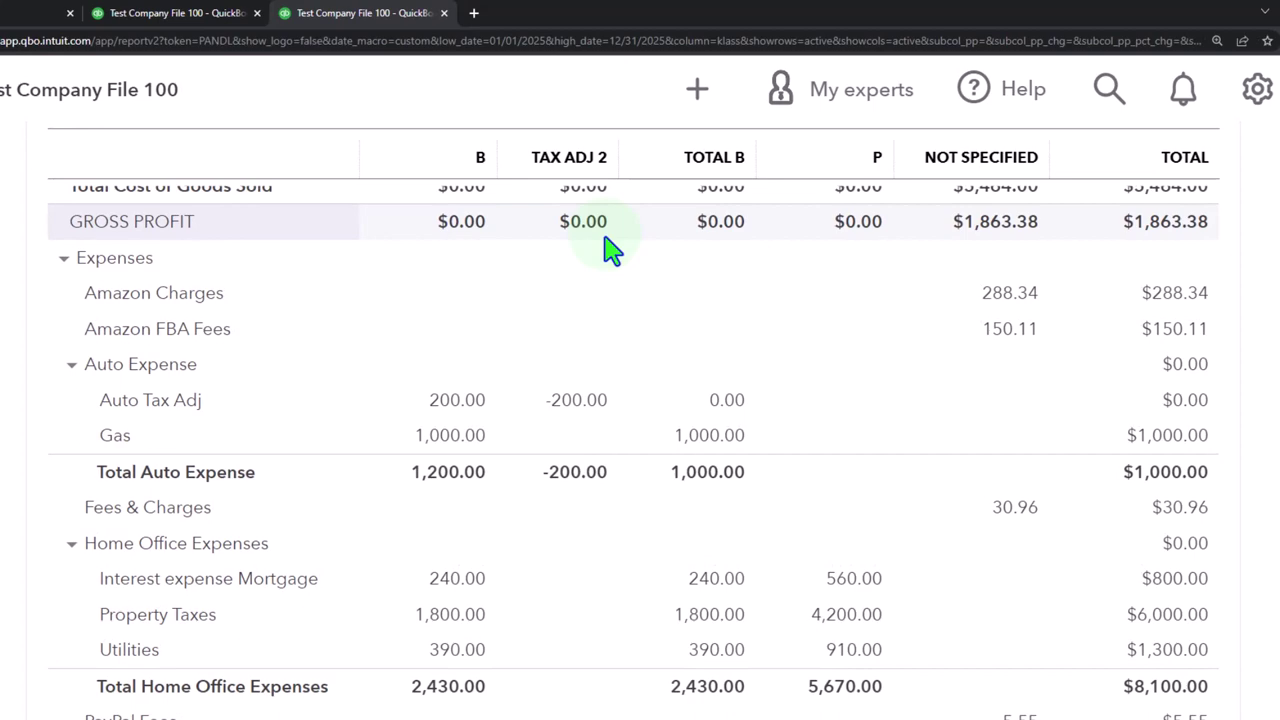
{"action": "scroll", "coordinate": [610, 250], "scroll_direction": "down", "scroll_amount": 3}
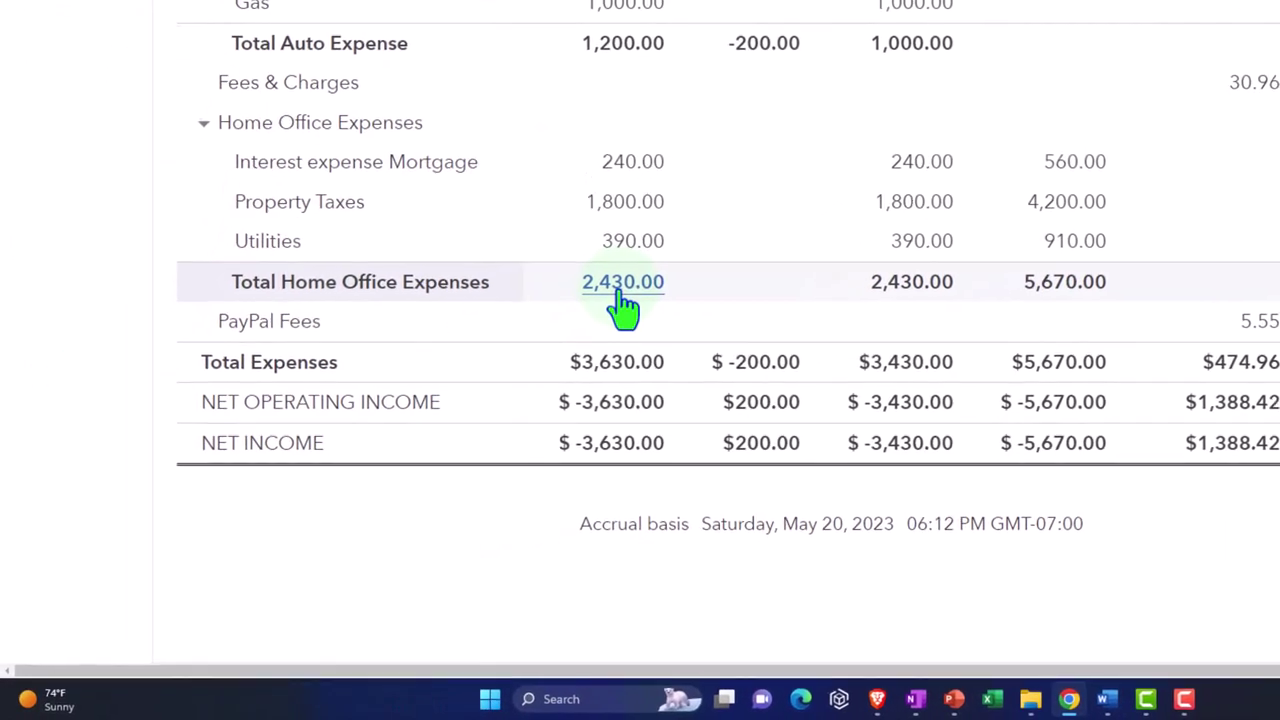
{"action": "left_click", "coordinate": [618, 290]}
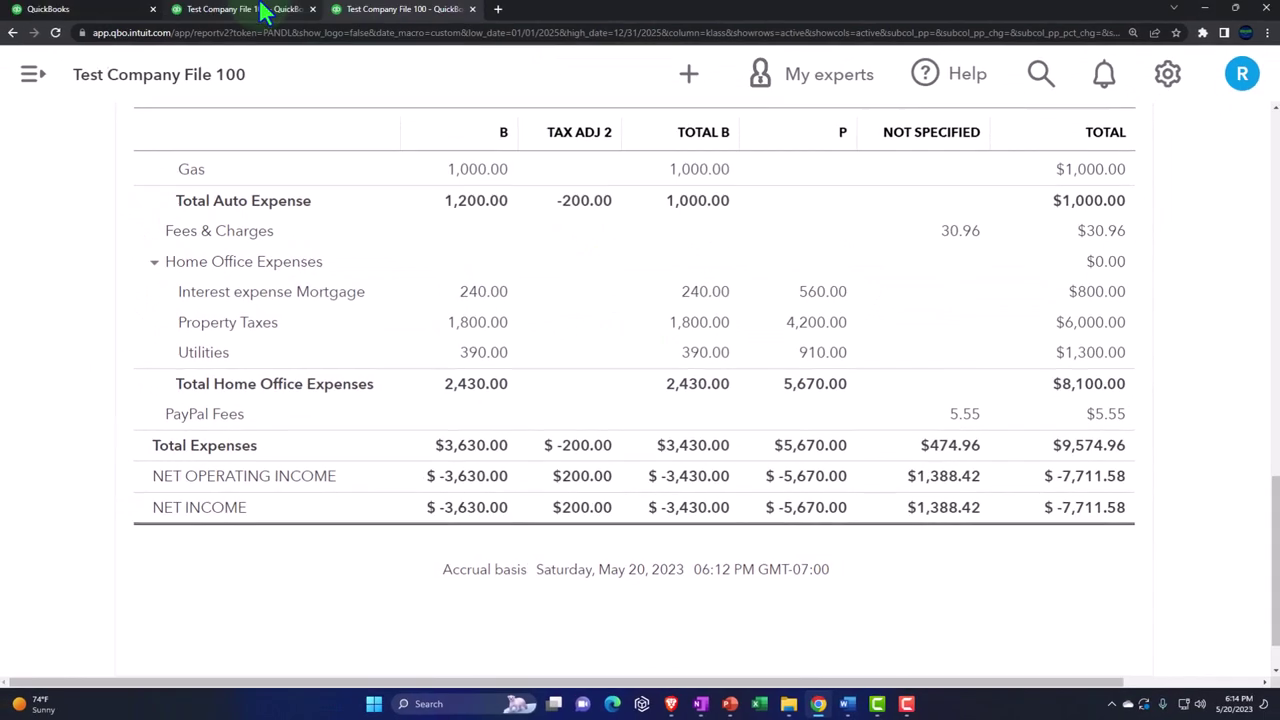
Switch to the Balance Sheet report and review its liabilities and equity sections.
{"action": "left_click", "coordinate": [262, 11]}
{"action": "scroll", "coordinate": [438, 462], "scroll_direction": "down", "scroll_amount": 10}
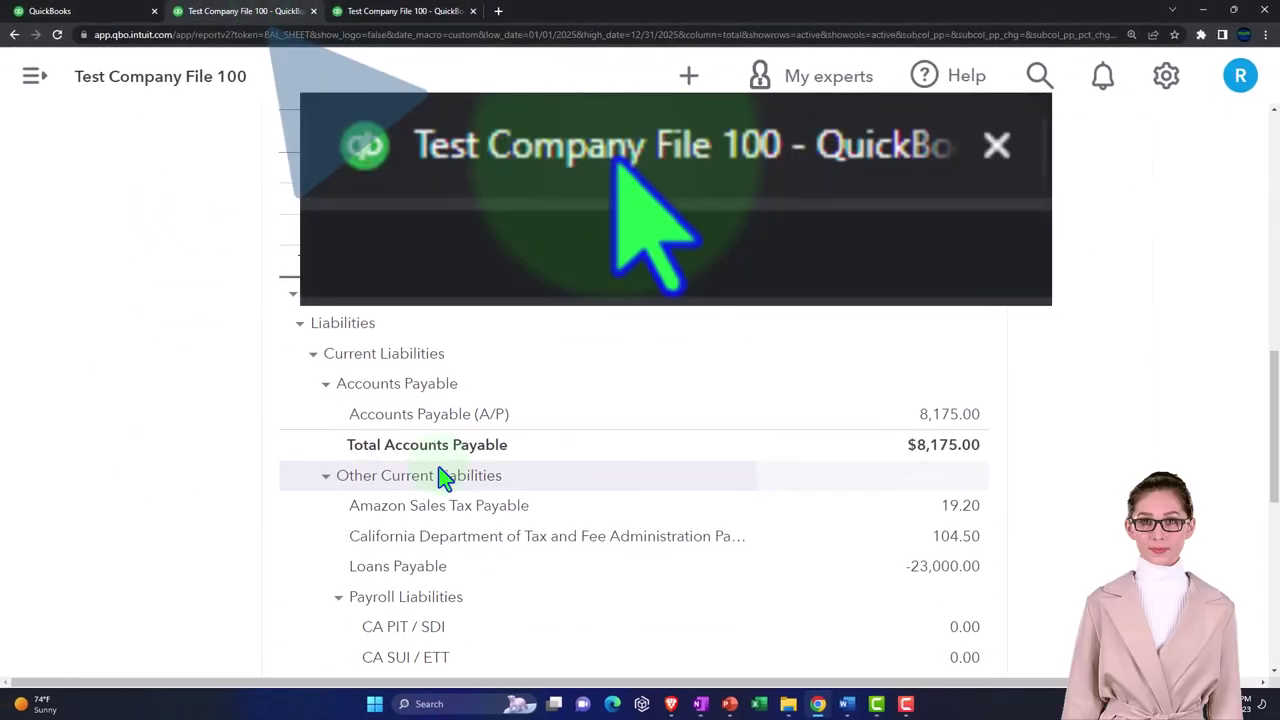
{"action": "scroll", "coordinate": [438, 462], "scroll_direction": "down", "scroll_amount": 4}
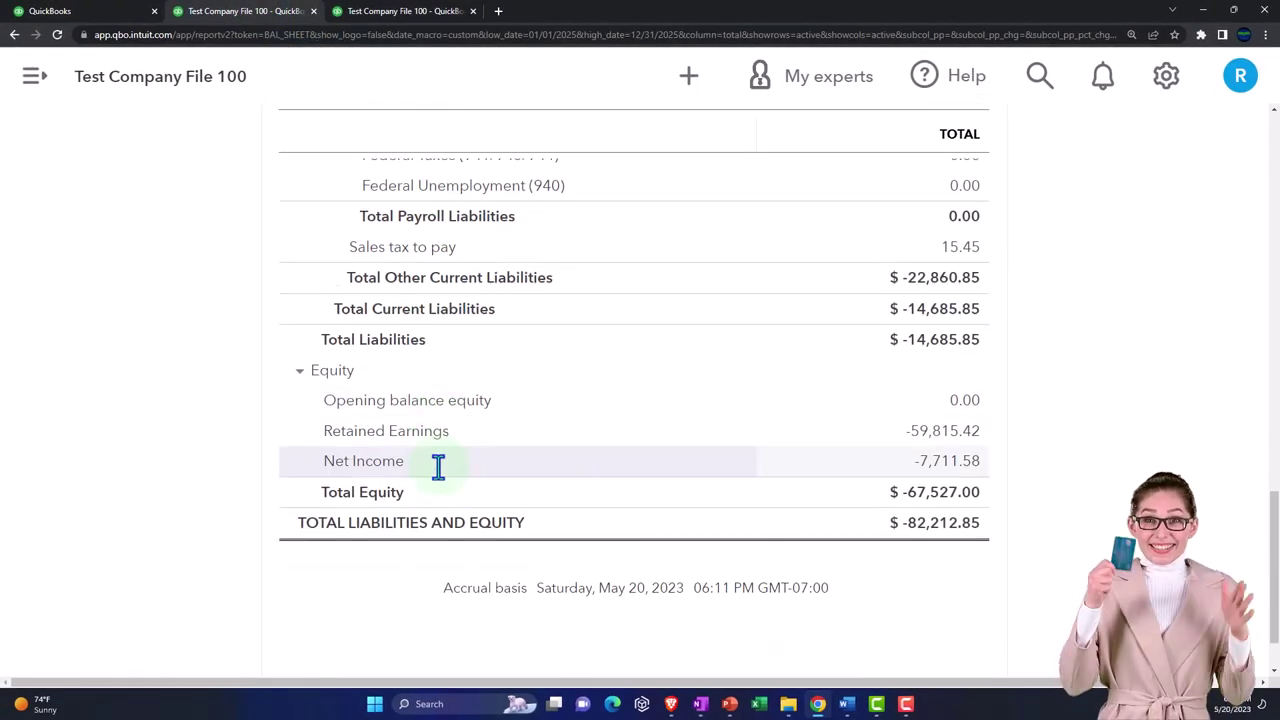
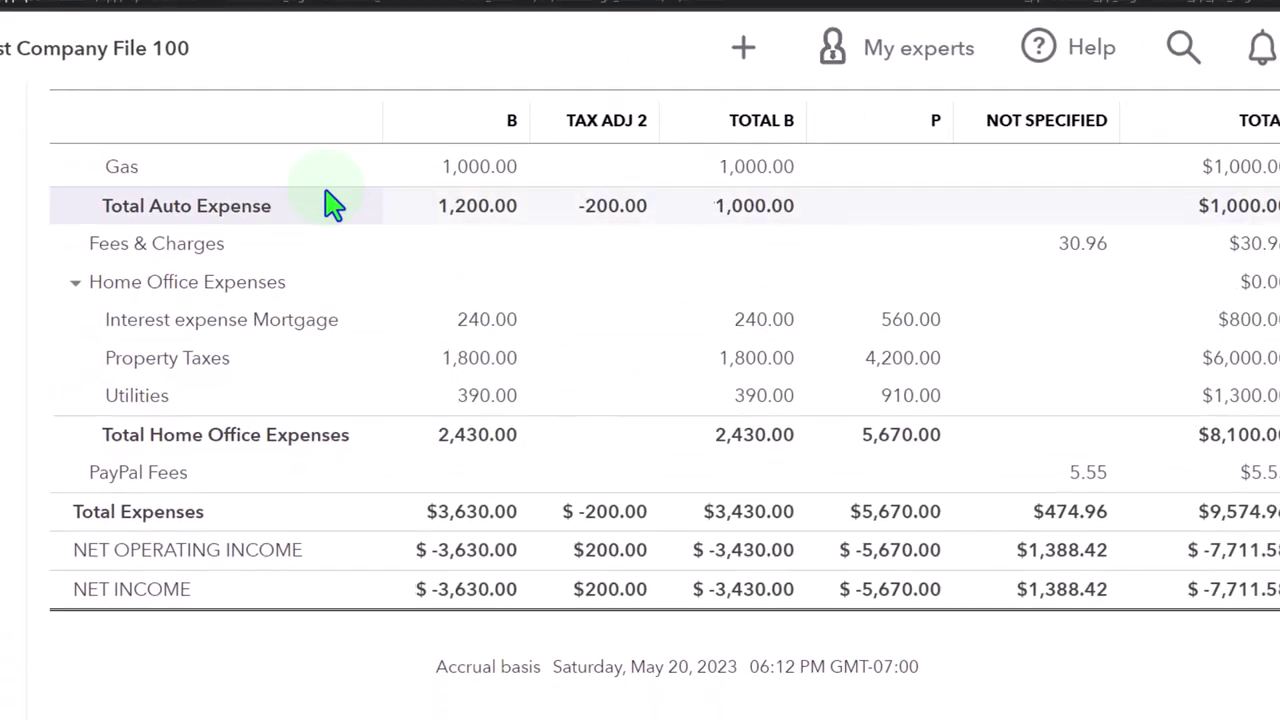
Return to the dashboard, start a new expense and choose Gas Co as the payee.
{"action": "left_click", "coordinate": [100, 8]}
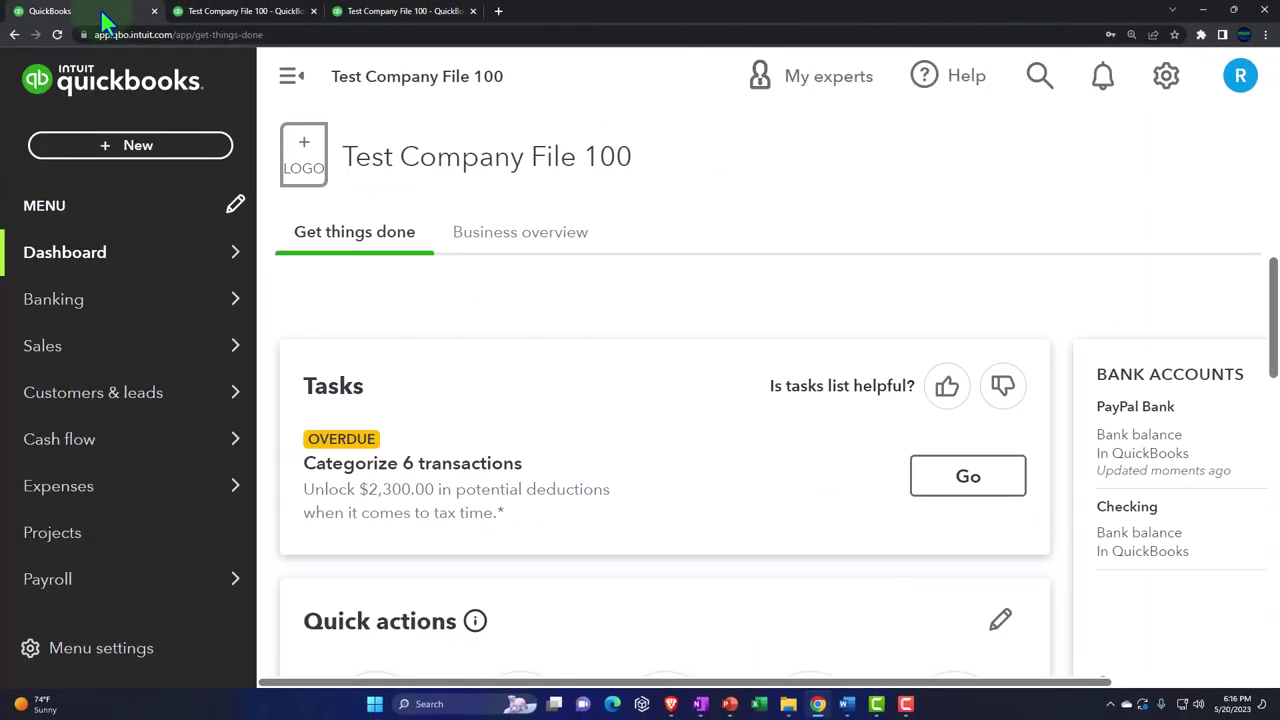
{"action": "mouse_move", "coordinate": [108, 310]}
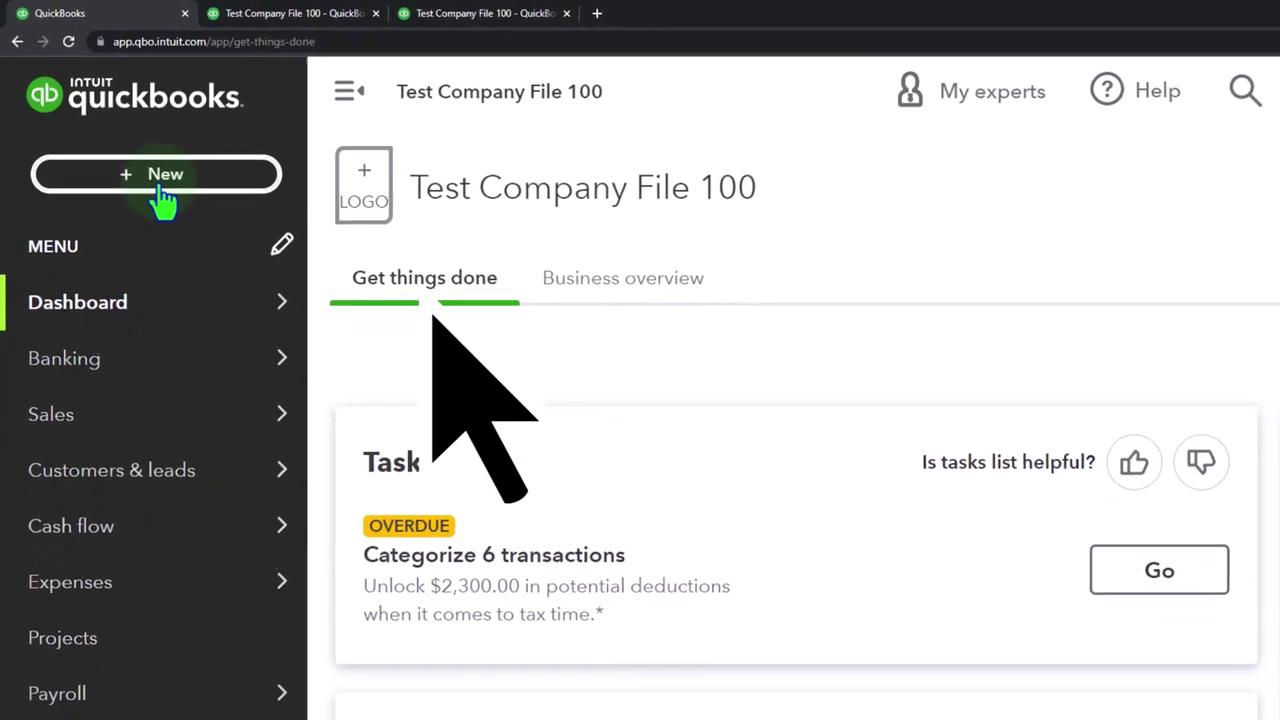
{"action": "left_click", "coordinate": [158, 185]}
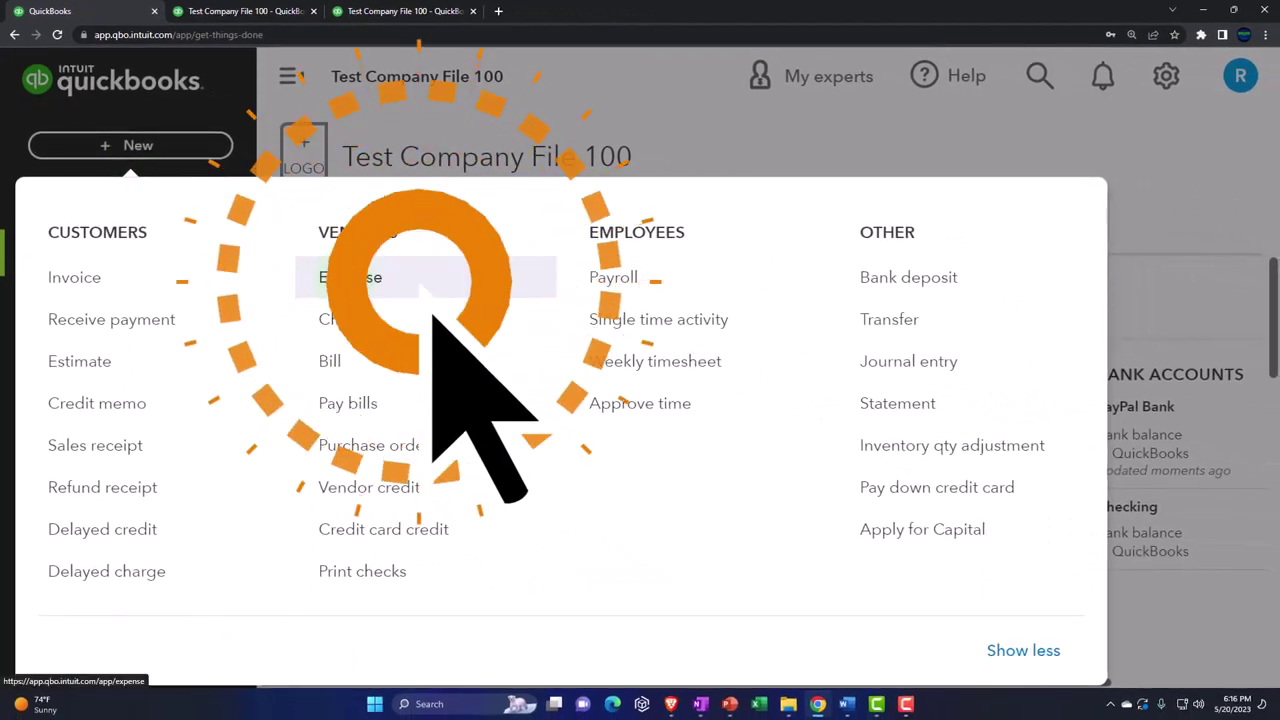
{"action": "left_click", "coordinate": [346, 291]}
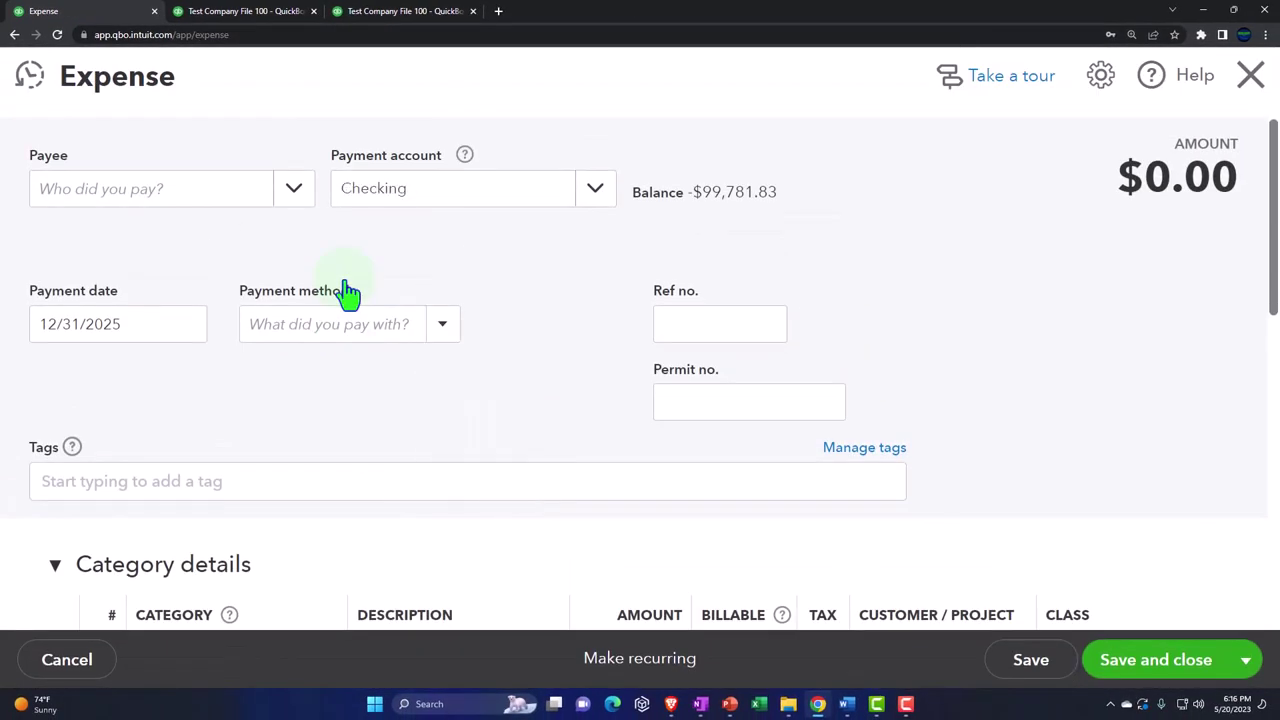
{"action": "key", "text": "ctrl+minus"}
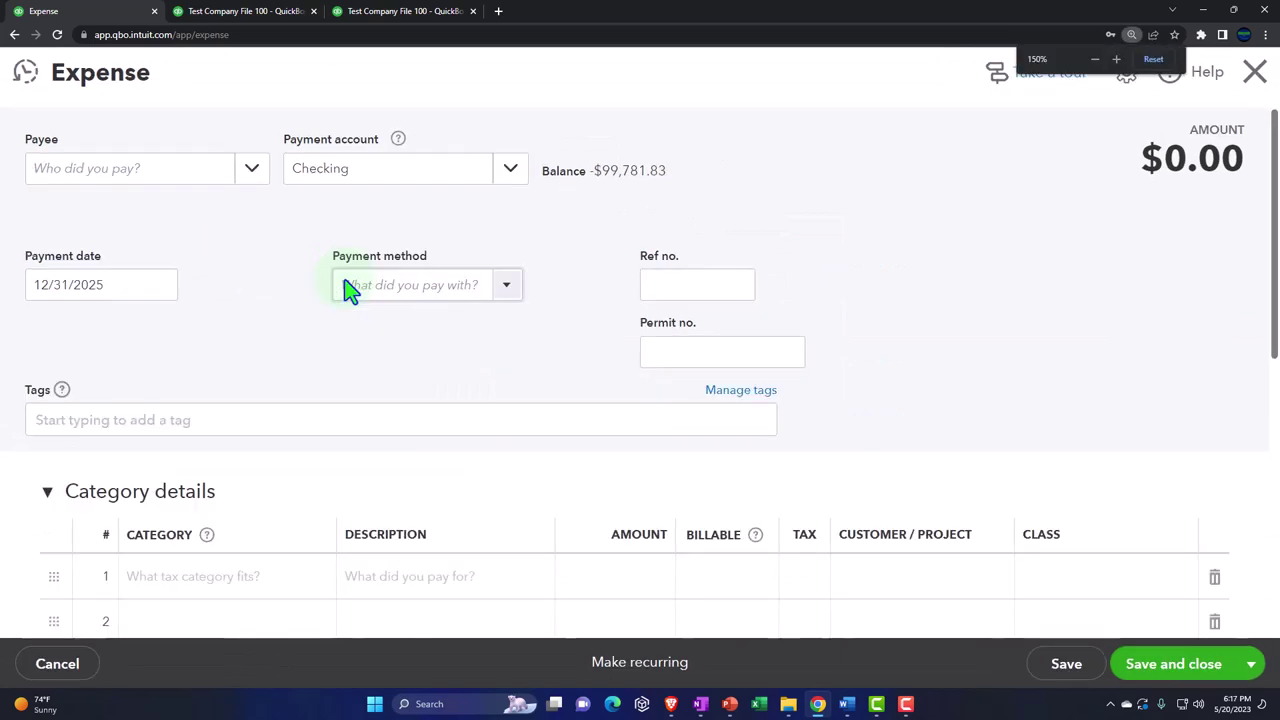
{"action": "left_click", "coordinate": [253, 169]}
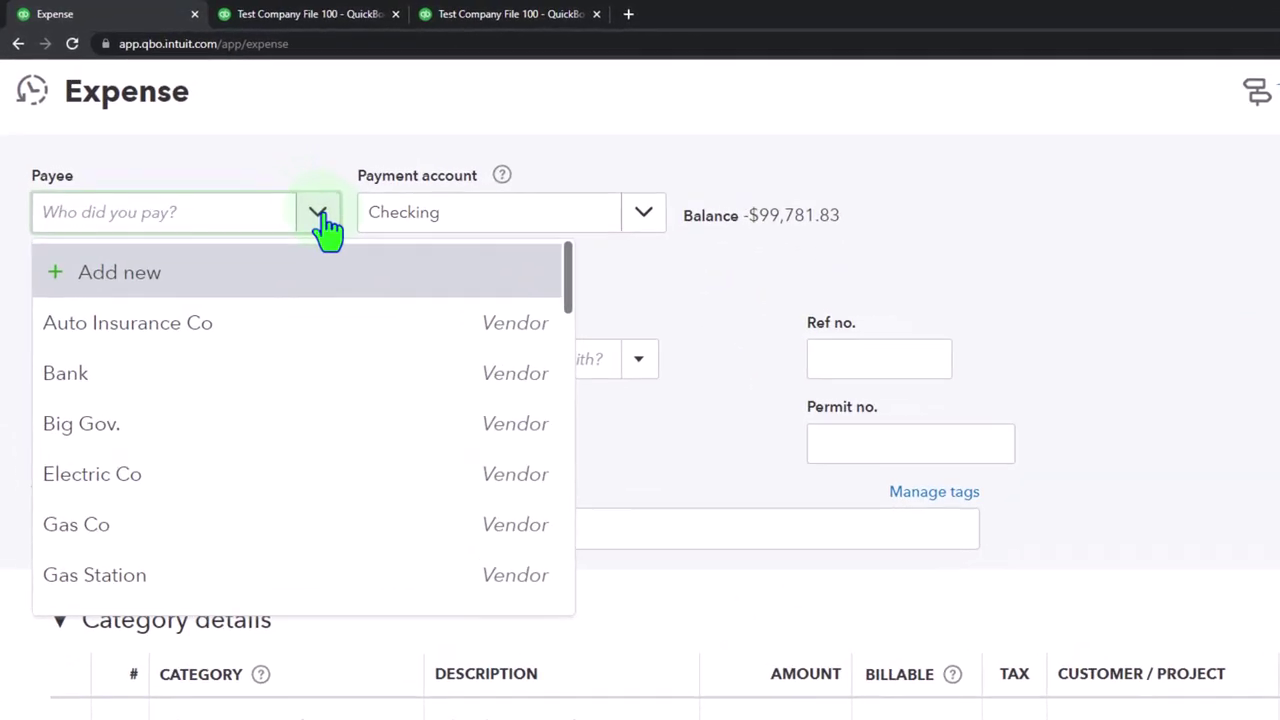
{"action": "left_click", "coordinate": [166, 527]}
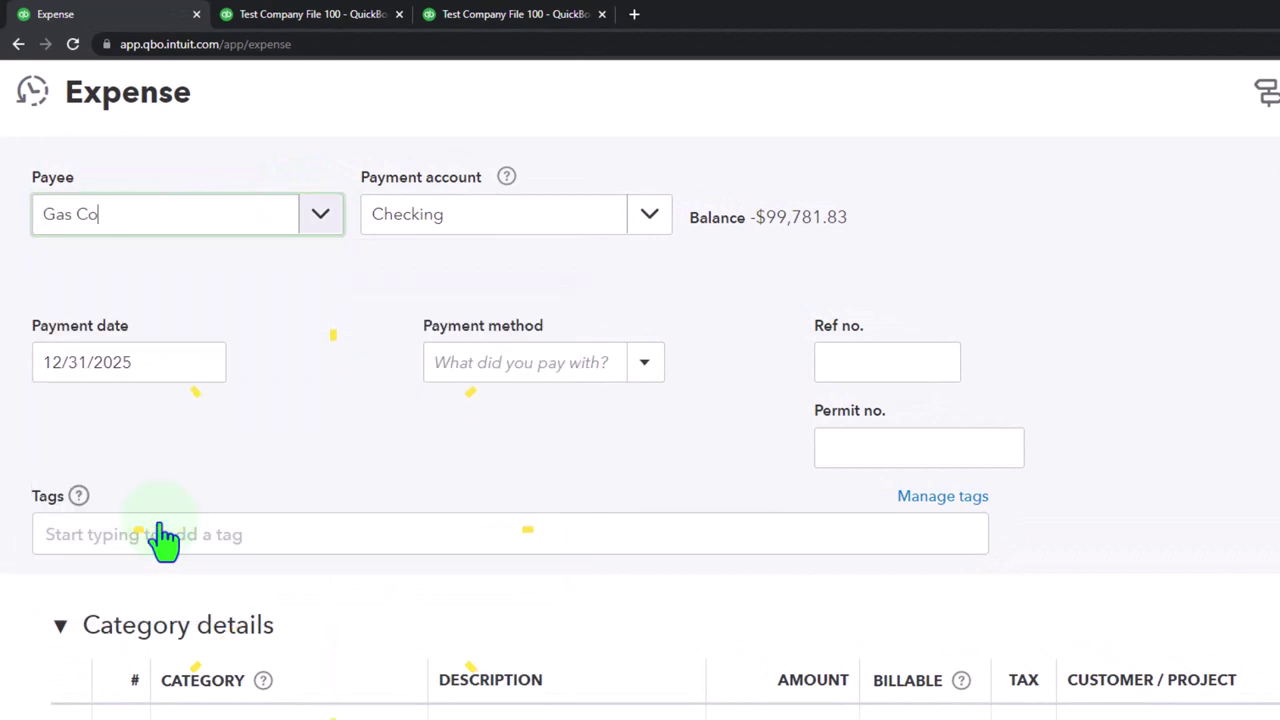
Set the expense's payment date to 01/01/2026.
{"action": "key", "text": "Tab"}
{"action": "key", "text": "Tab"}
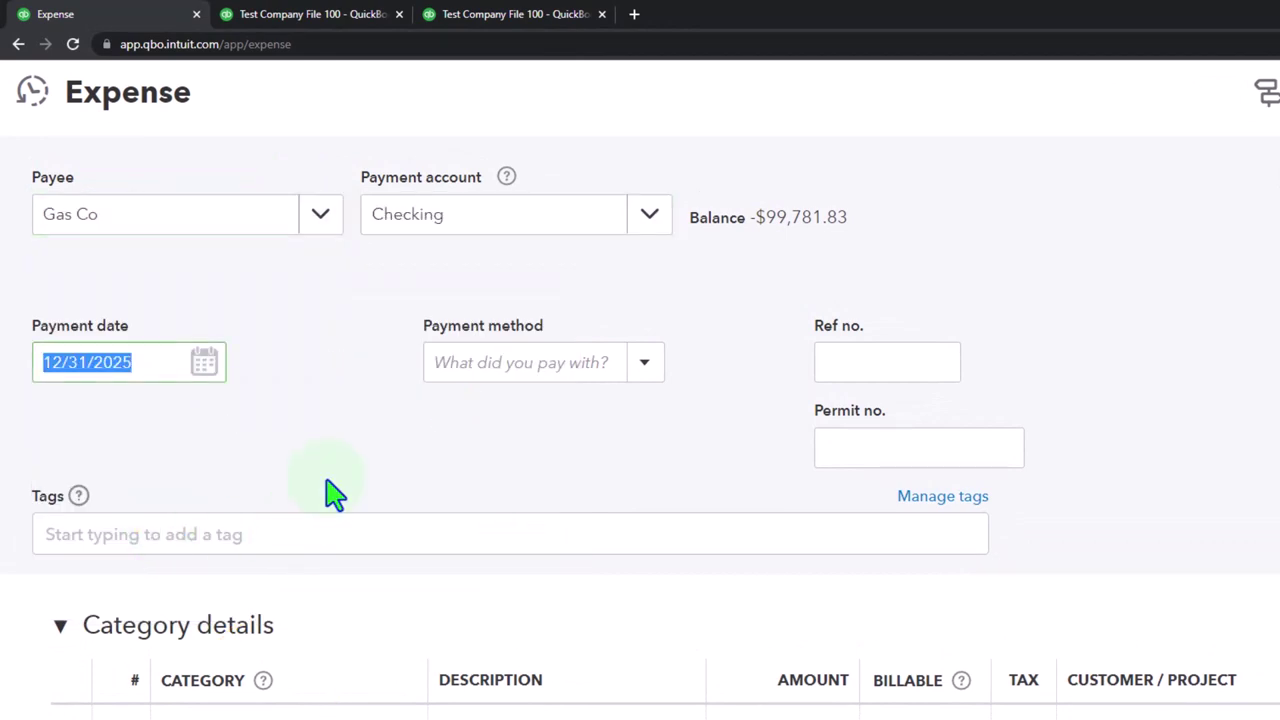
{"action": "type", "text": "010126"}
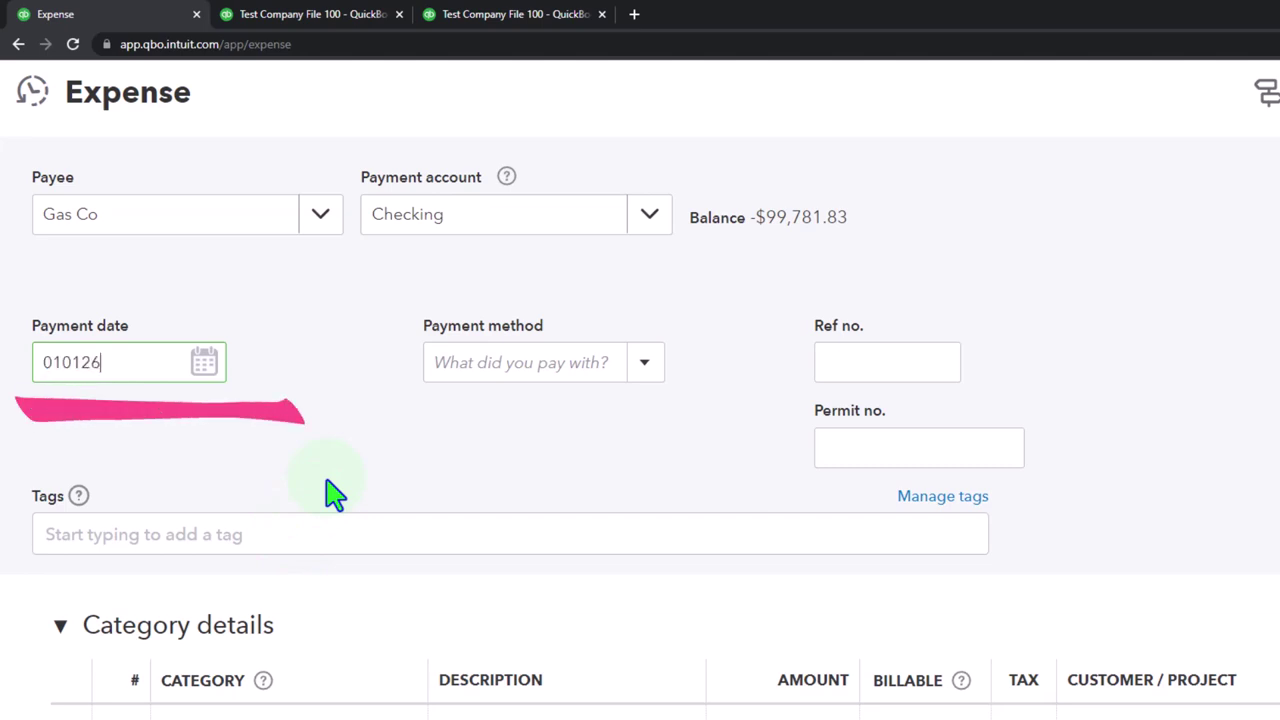
{"action": "key", "text": "Tab"}
{"action": "key", "text": "Tab"}
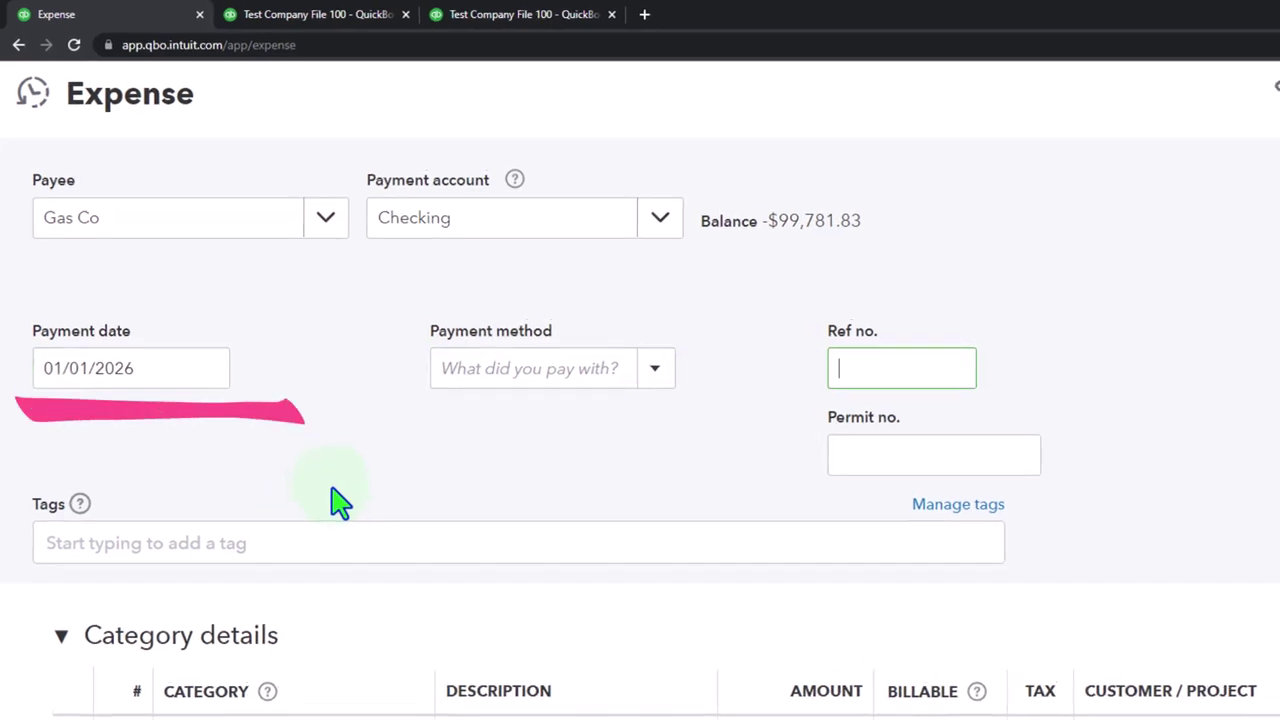
Clear the class assignments B and P from the two Home Office Expenses:Utilities lines.
{"action": "scroll", "coordinate": [340, 503], "scroll_direction": "down", "scroll_amount": 1}
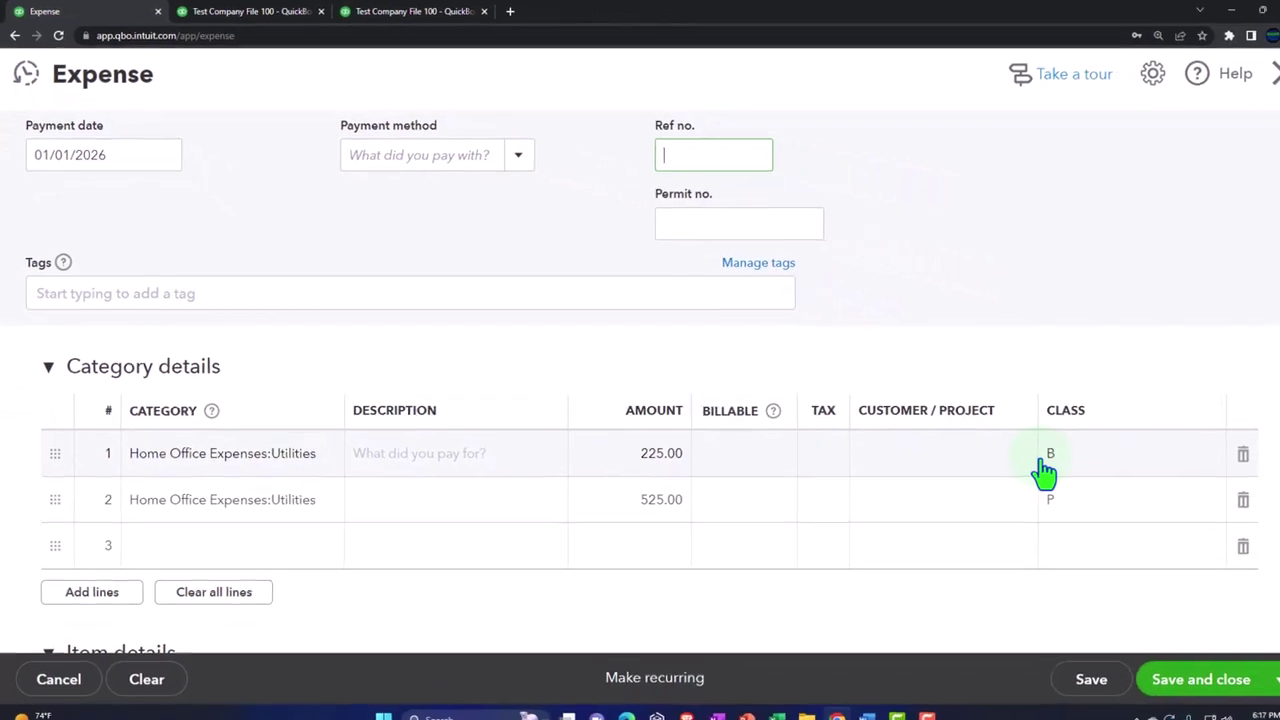
{"action": "left_click", "coordinate": [1030, 447]}
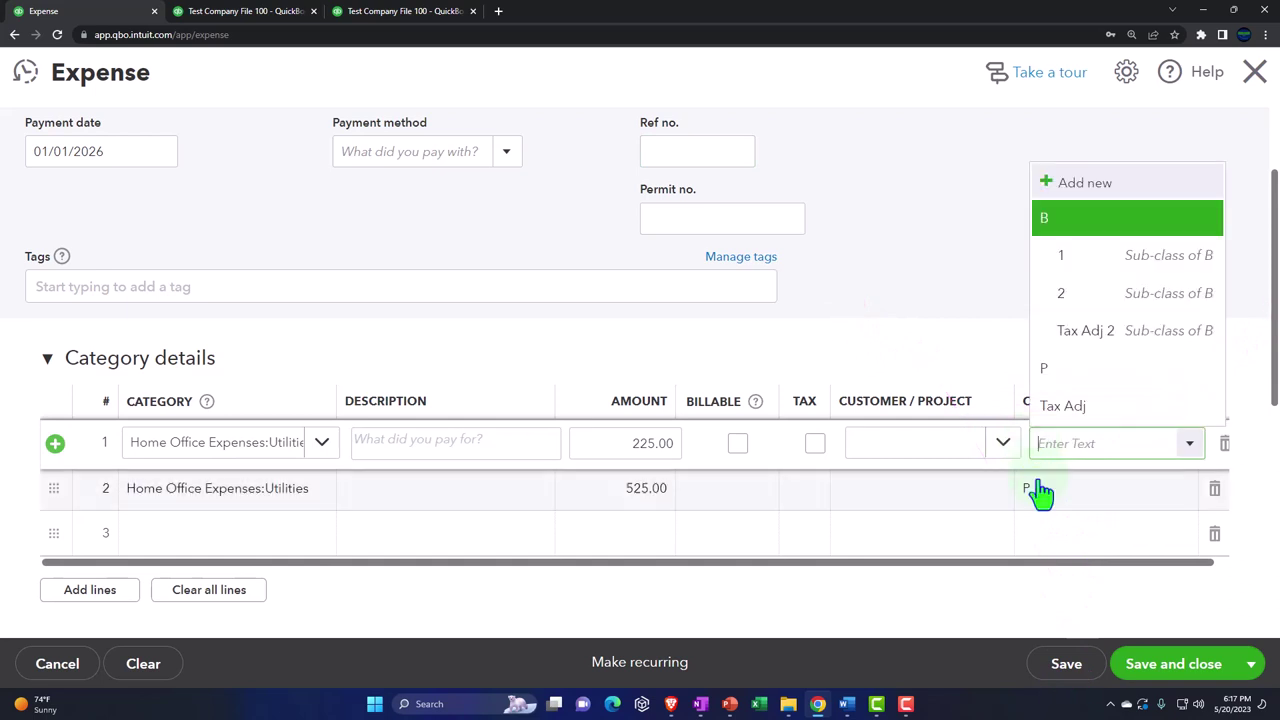
{"action": "left_click", "coordinate": [1033, 489]}
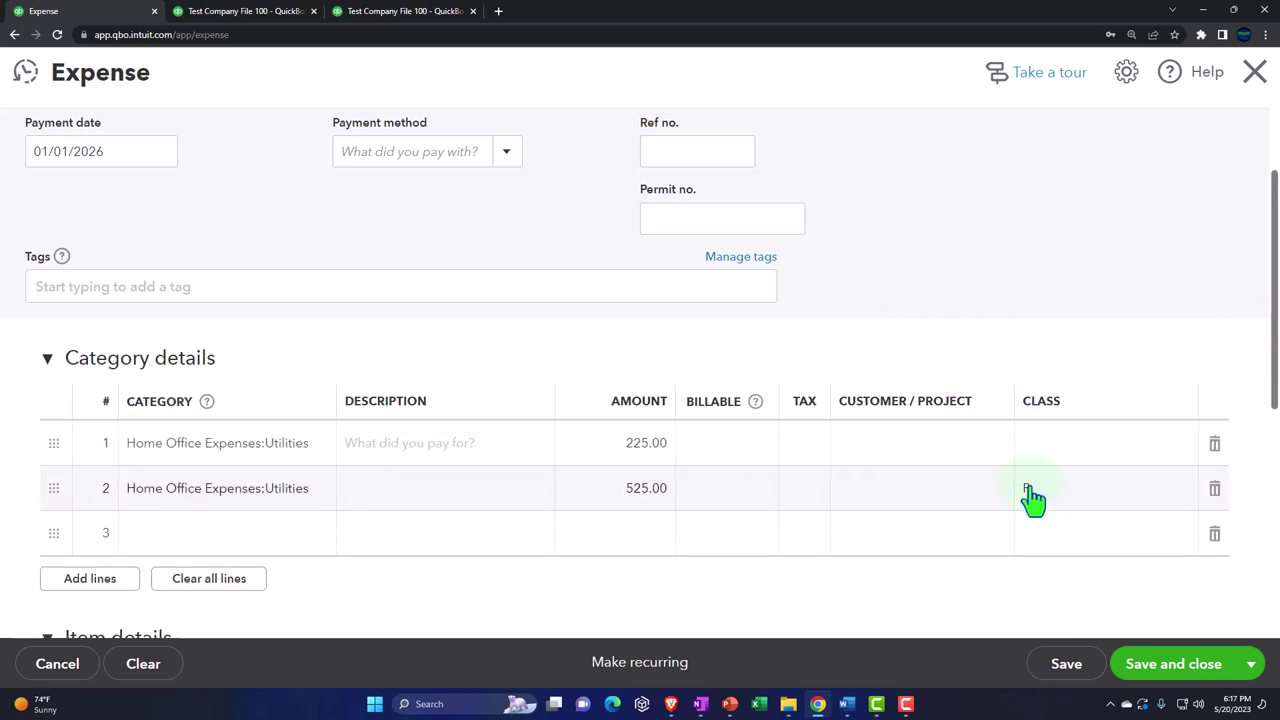
{"action": "left_click", "coordinate": [897, 548]}
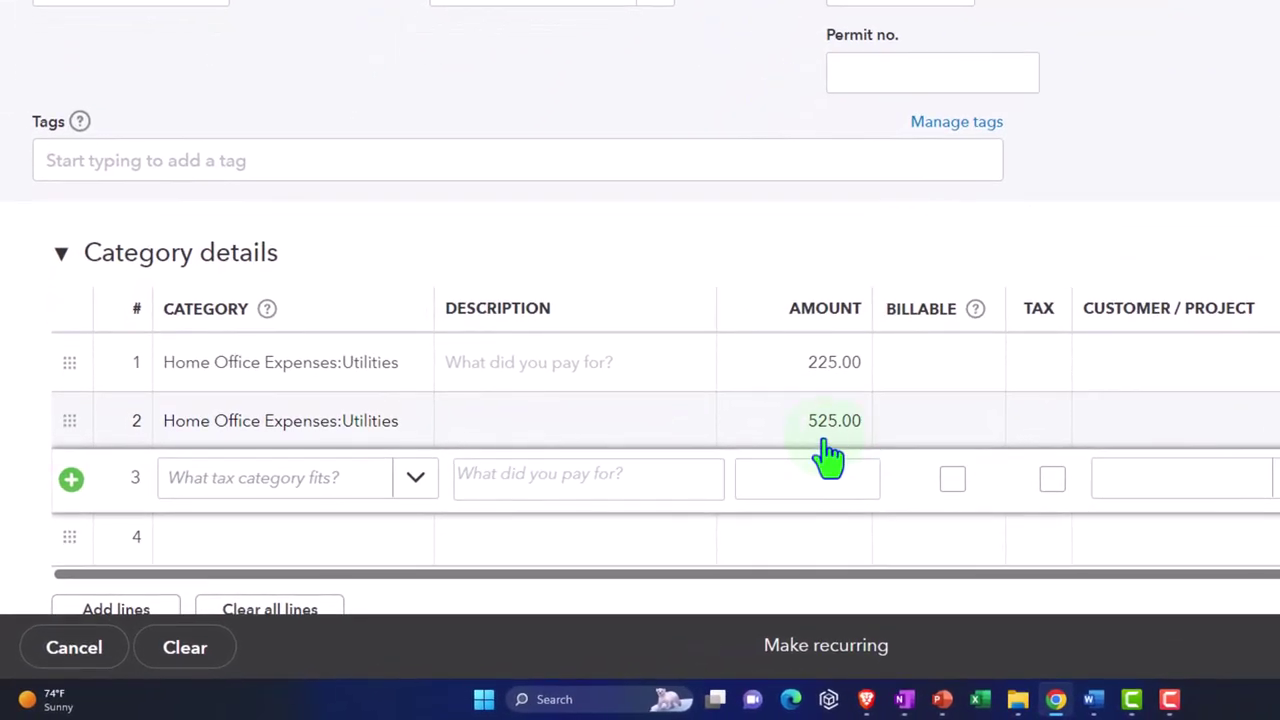
Clear the category of the second expense line and search for an account with "Dra".
{"action": "left_click", "coordinate": [412, 428]}
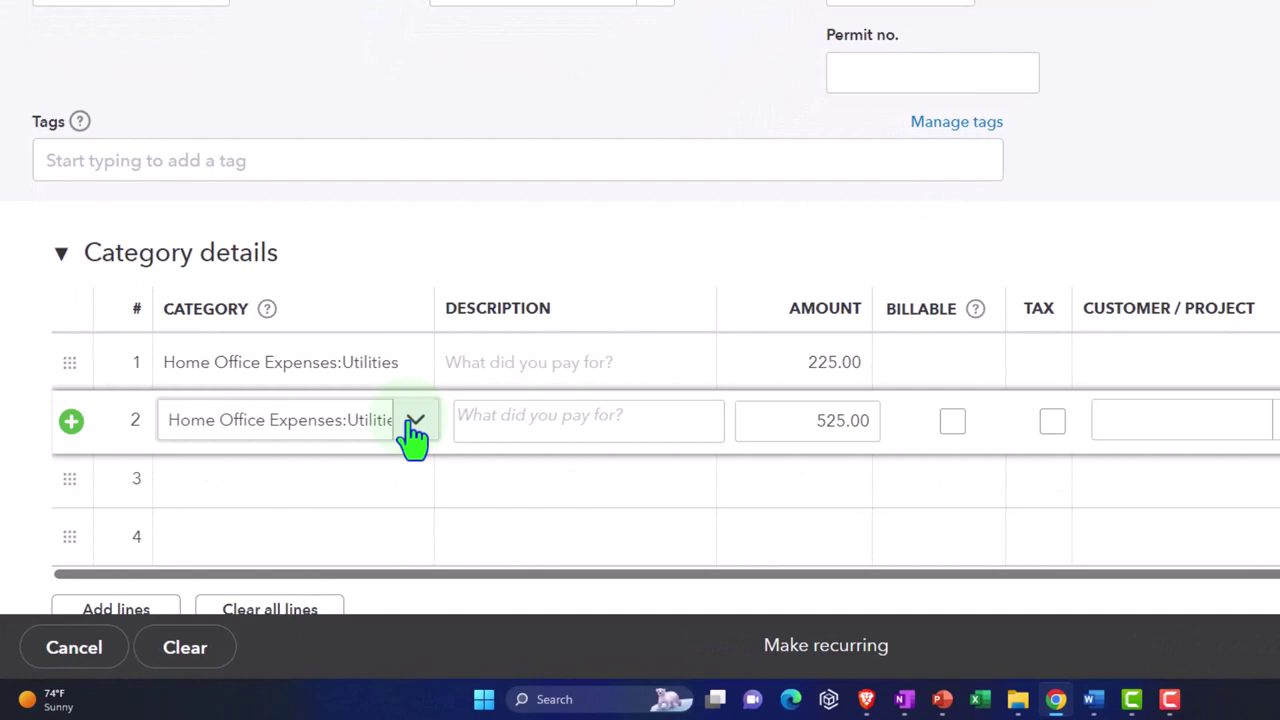
{"action": "left_click", "coordinate": [413, 428]}
{"action": "scroll", "coordinate": [414, 271], "scroll_direction": "up", "scroll_amount": 5}
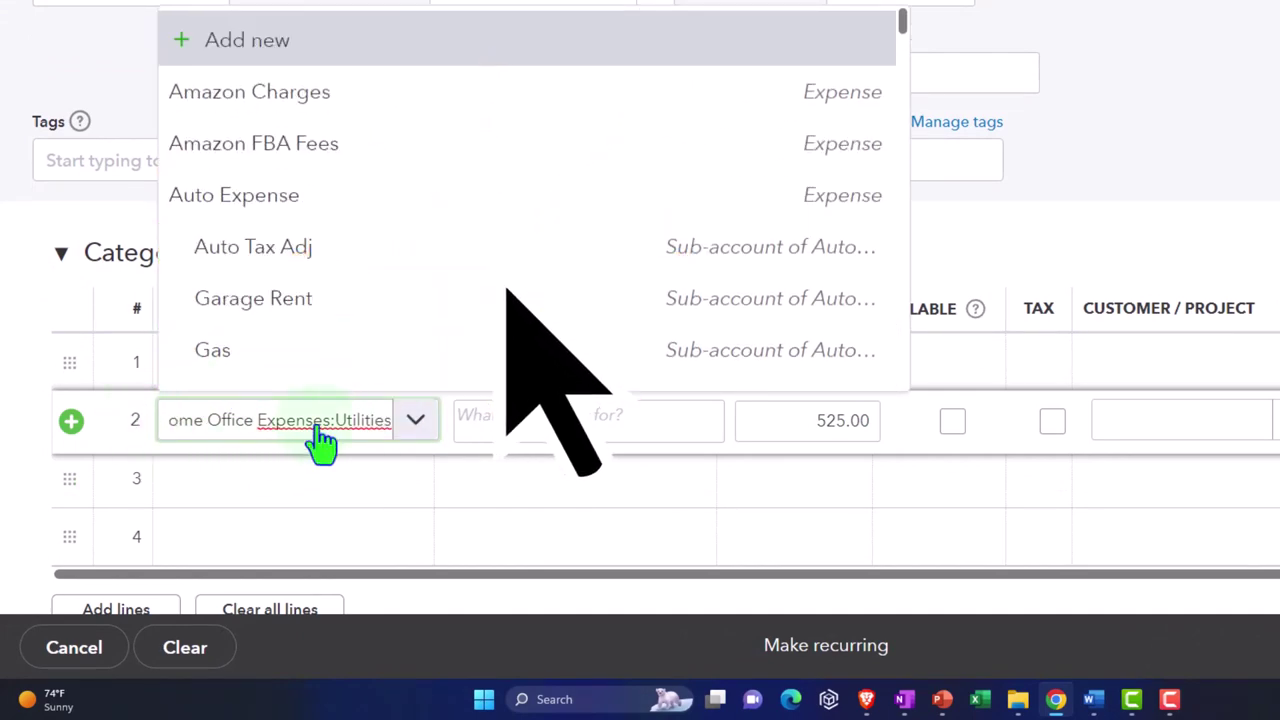
{"action": "left_click_drag", "start_coordinate": [396, 440], "coordinate": [14, 449]}
{"action": "type", "text": "Dra"}
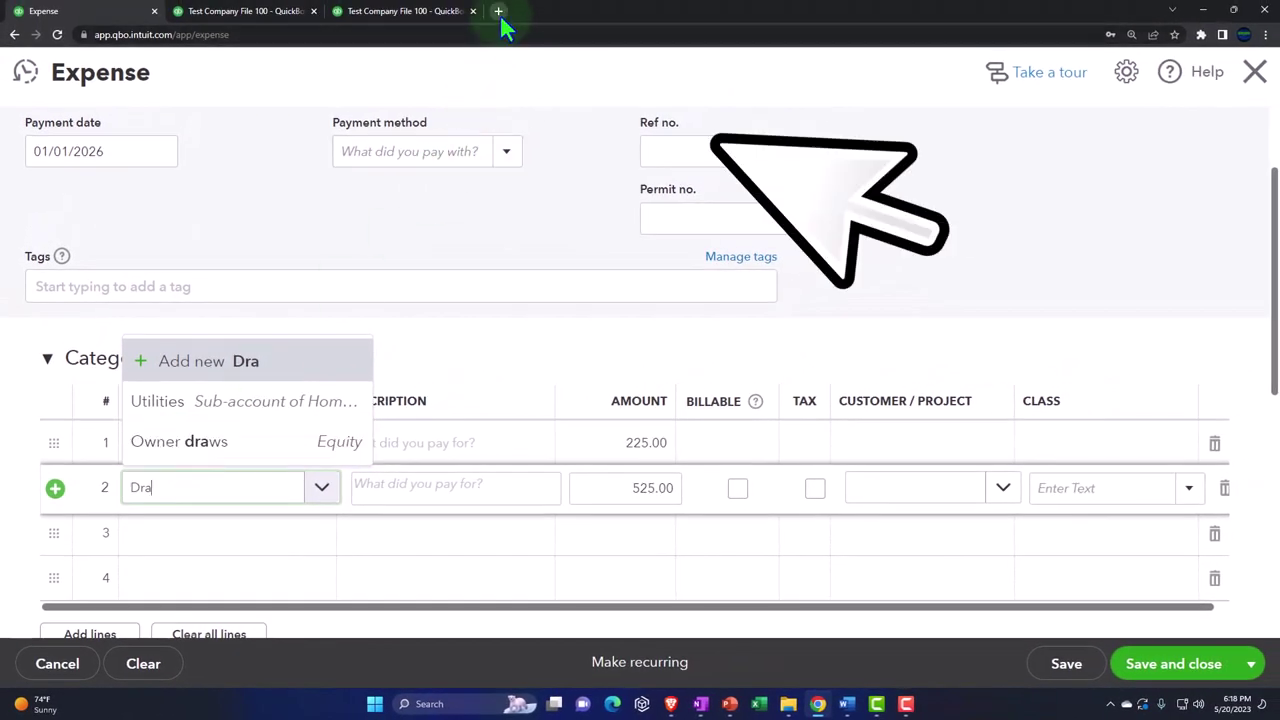
Duplicate the Profit and Loss report's browser tab and place the copy before the Expense tab.
{"action": "right_click", "coordinate": [450, 14]}
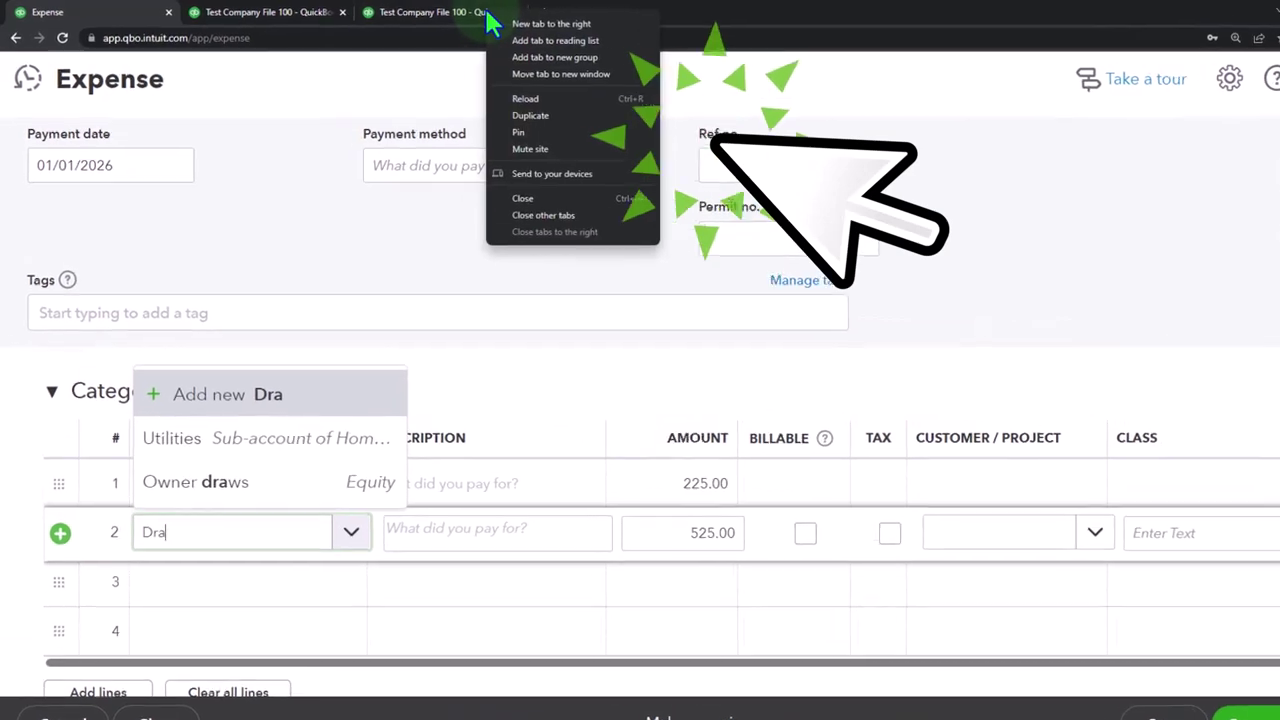
{"action": "left_click", "coordinate": [530, 115]}
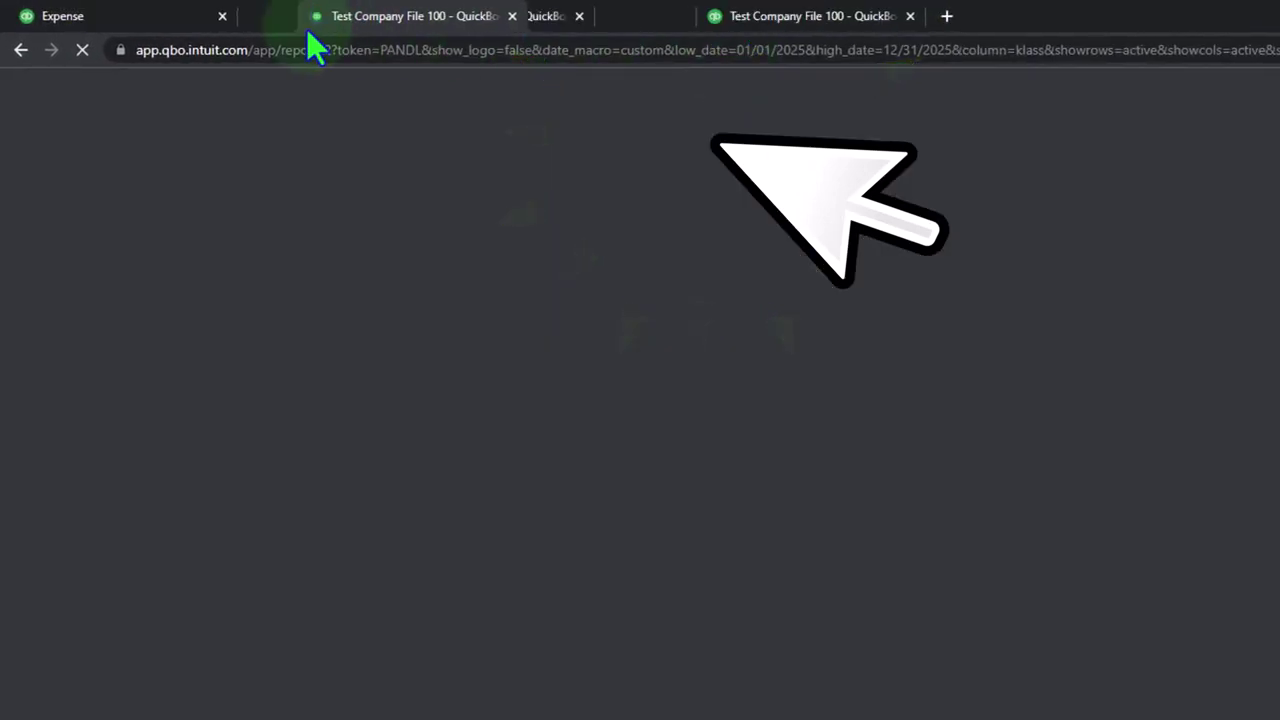
{"action": "left_click_drag", "start_coordinate": [306, 28], "coordinate": [99, 27]}
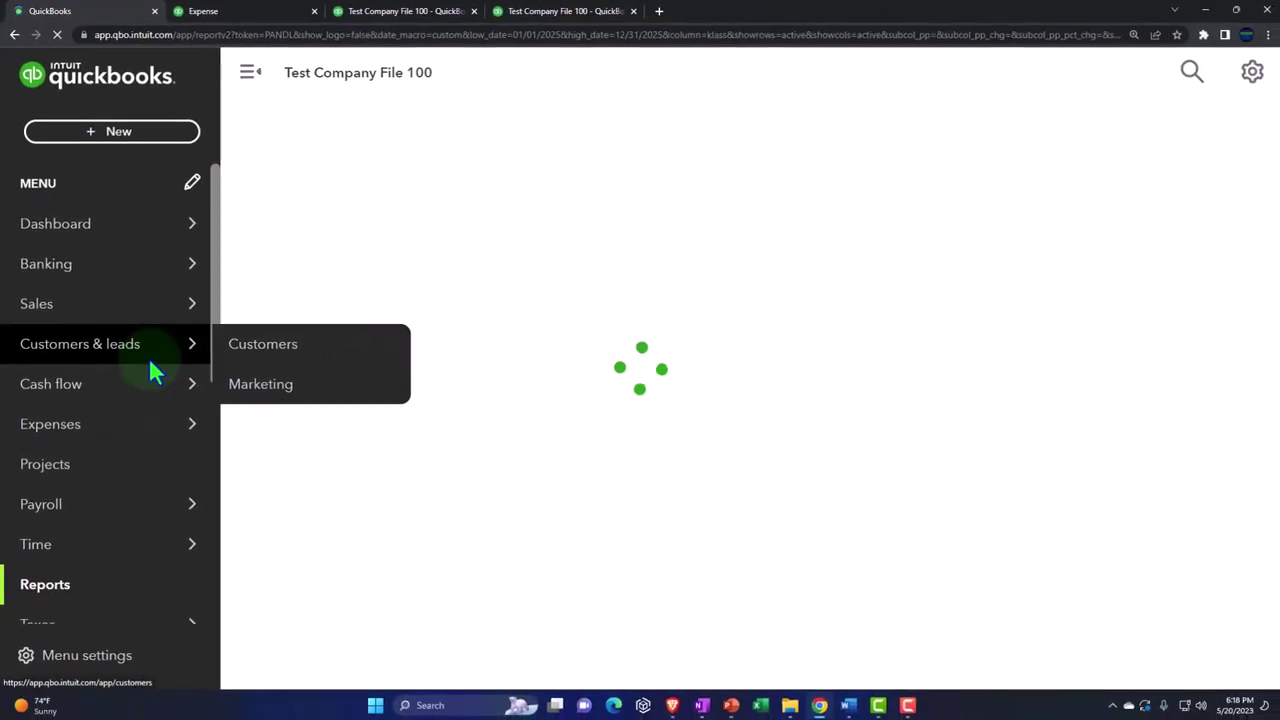
Open the chart of accounts in the duplicated tab and collapse the navigation menu.
{"action": "scroll", "coordinate": [100, 440], "scroll_direction": "down", "scroll_amount": 2}
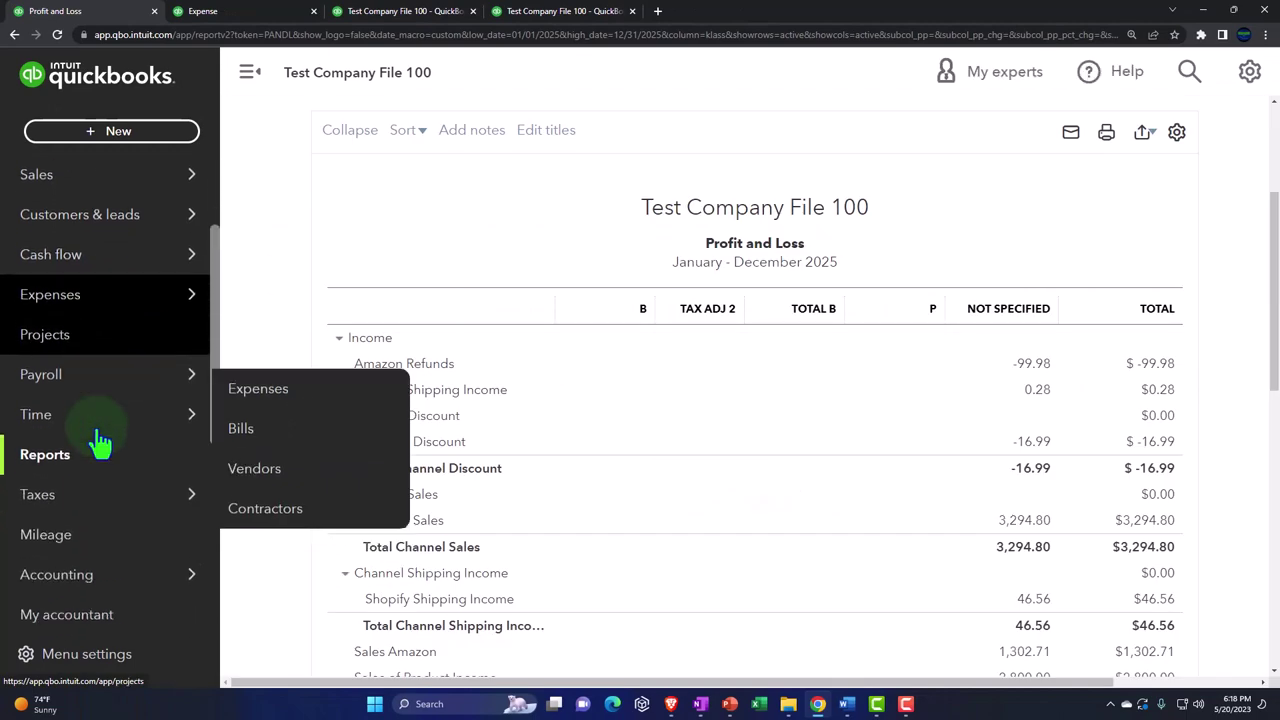
{"action": "scroll", "coordinate": [100, 440], "scroll_direction": "down", "scroll_amount": 3}
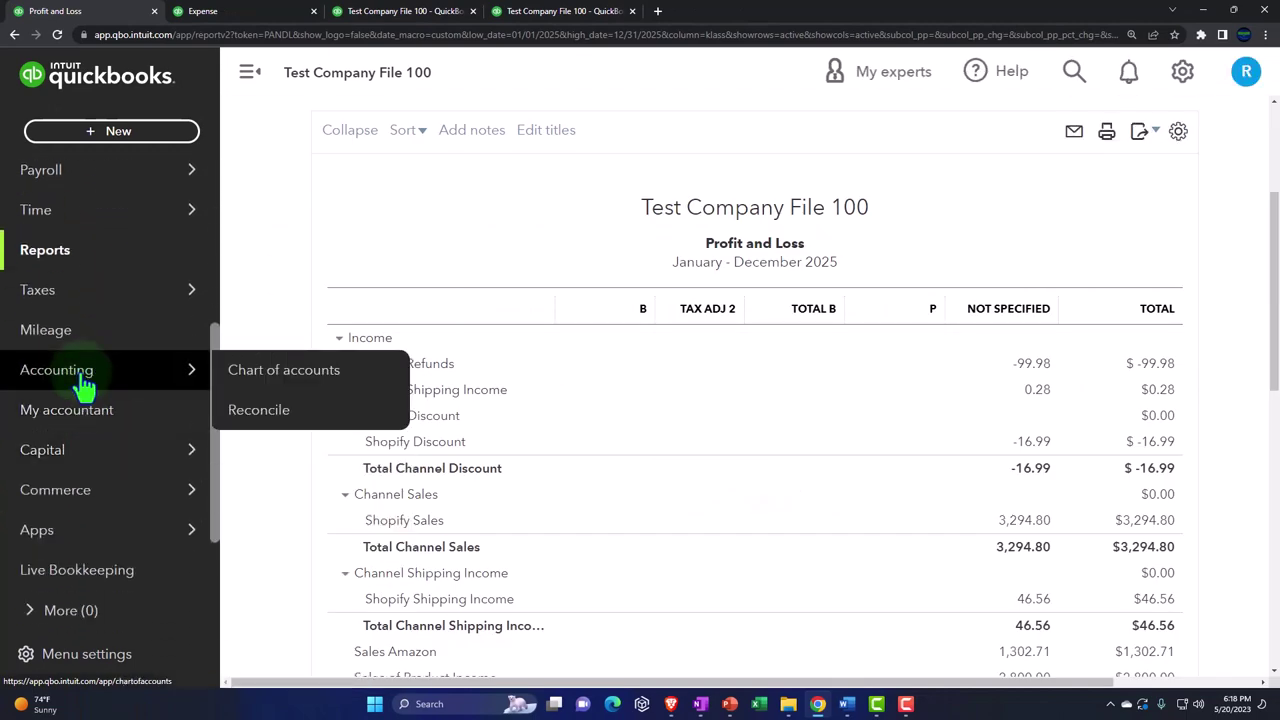
{"action": "left_click", "coordinate": [85, 385]}
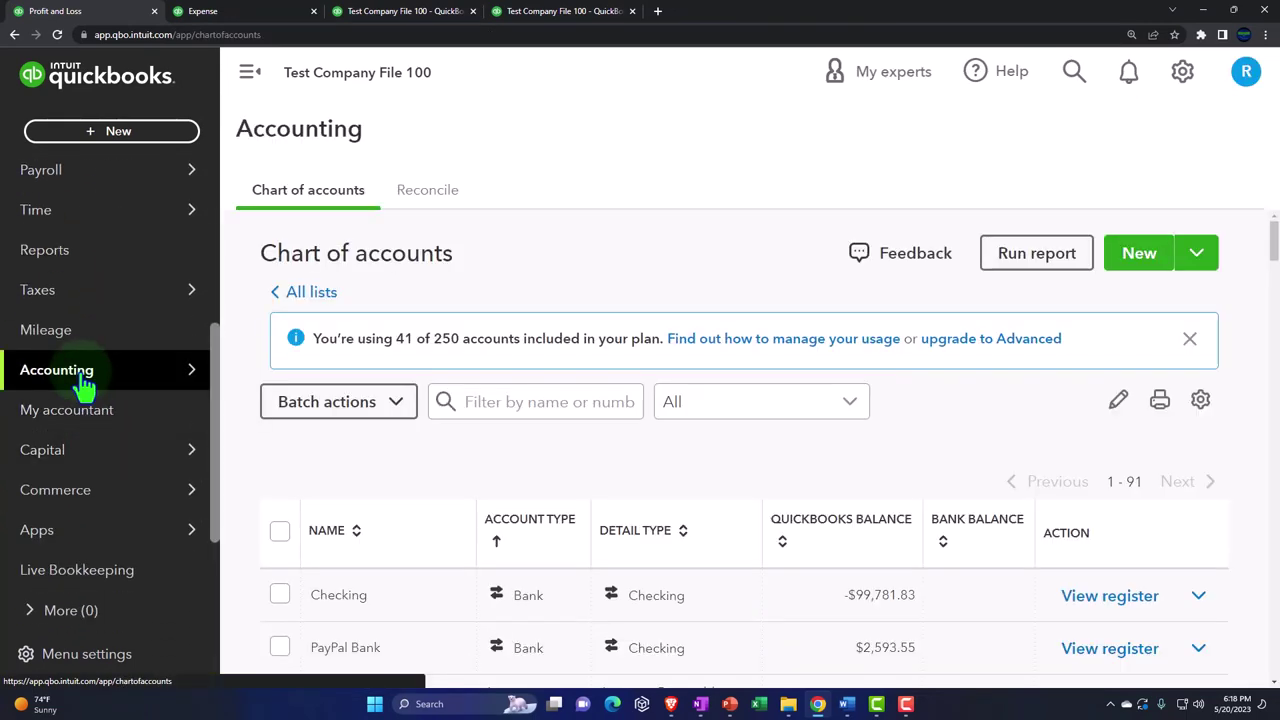
{"action": "left_click", "coordinate": [252, 72]}
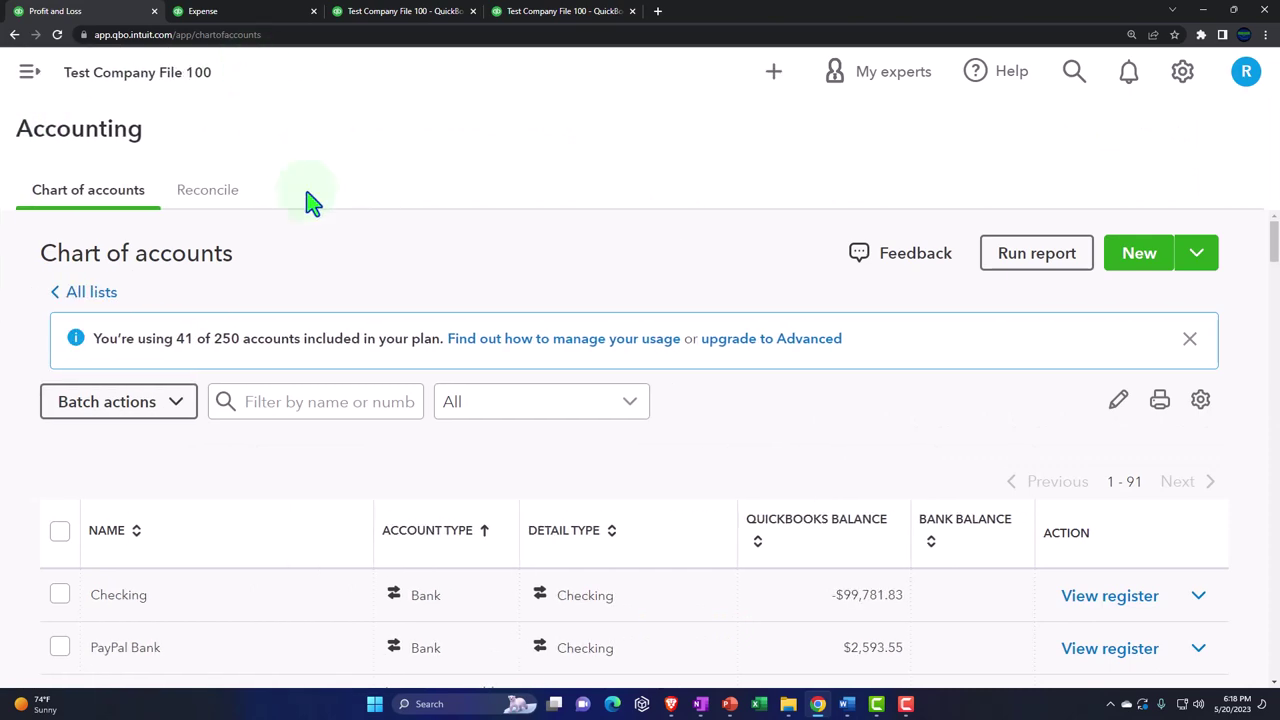
Find the Owner draws equity account in the chart of accounts, then return to the expense form.
{"action": "scroll", "coordinate": [364, 341], "scroll_direction": "down", "scroll_amount": 5}
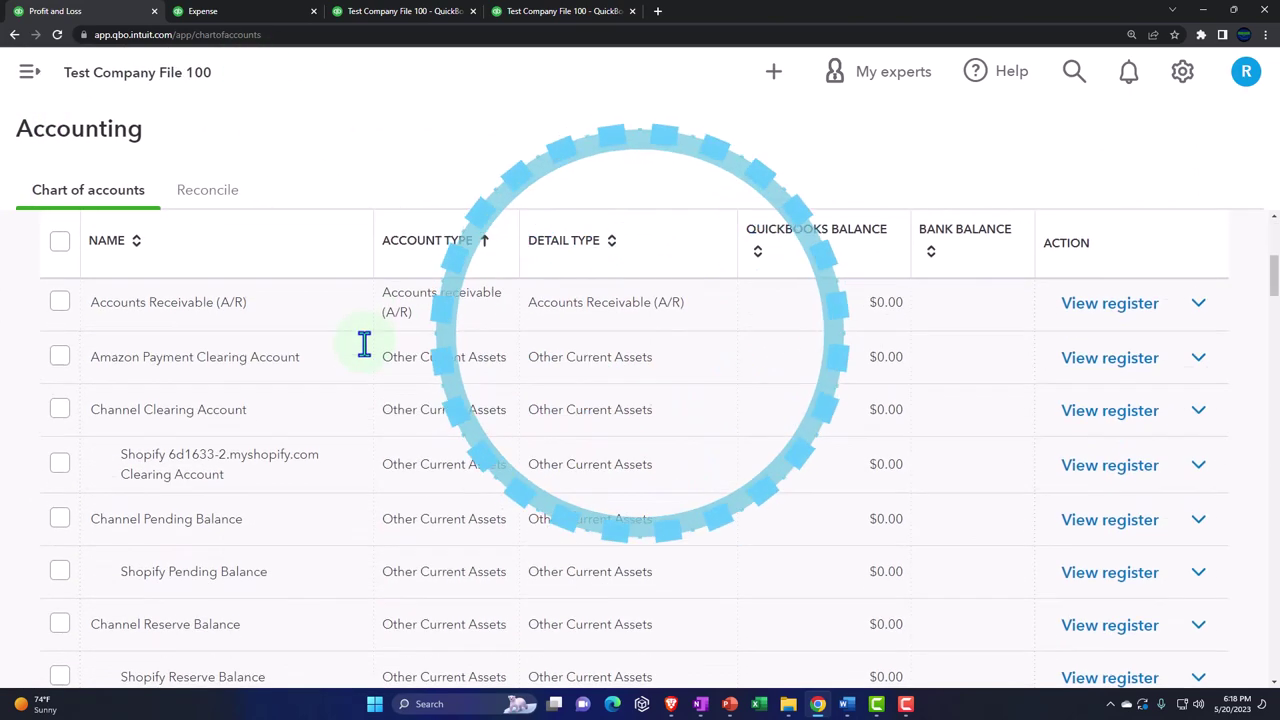
{"action": "scroll", "coordinate": [364, 341], "scroll_direction": "down", "scroll_amount": 5}
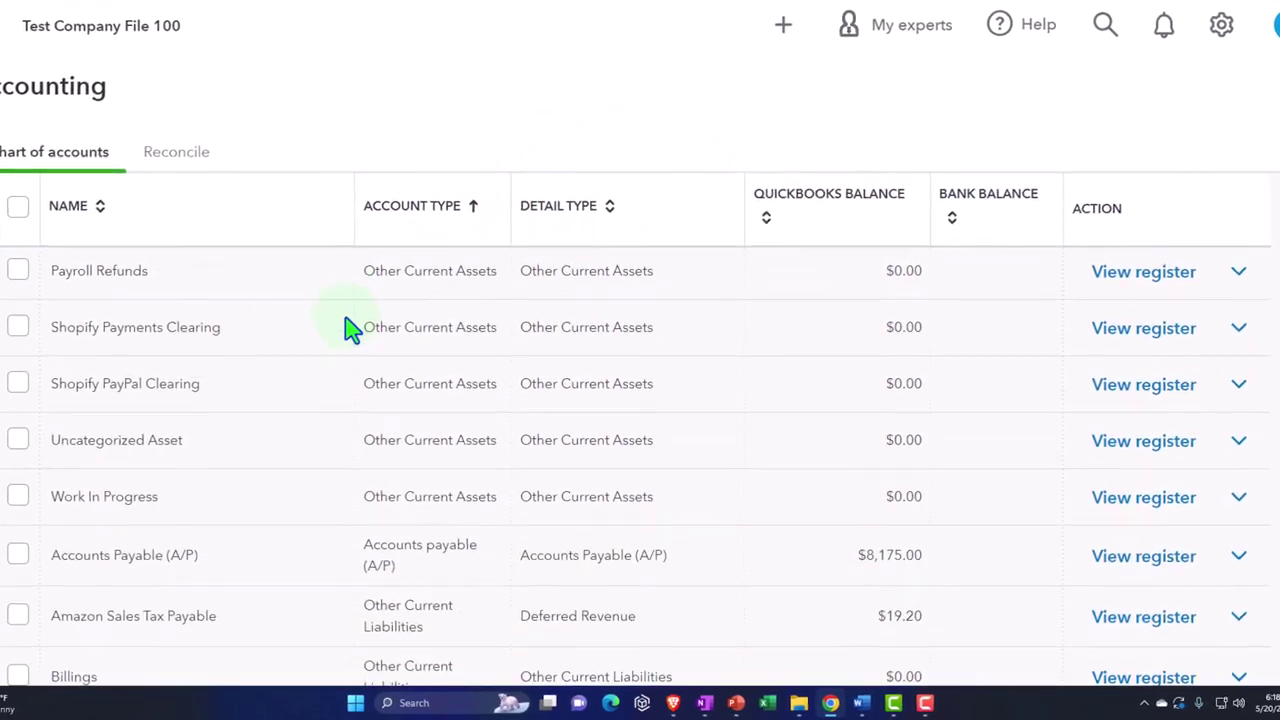
{"action": "scroll", "coordinate": [350, 328], "scroll_direction": "down", "scroll_amount": 1}
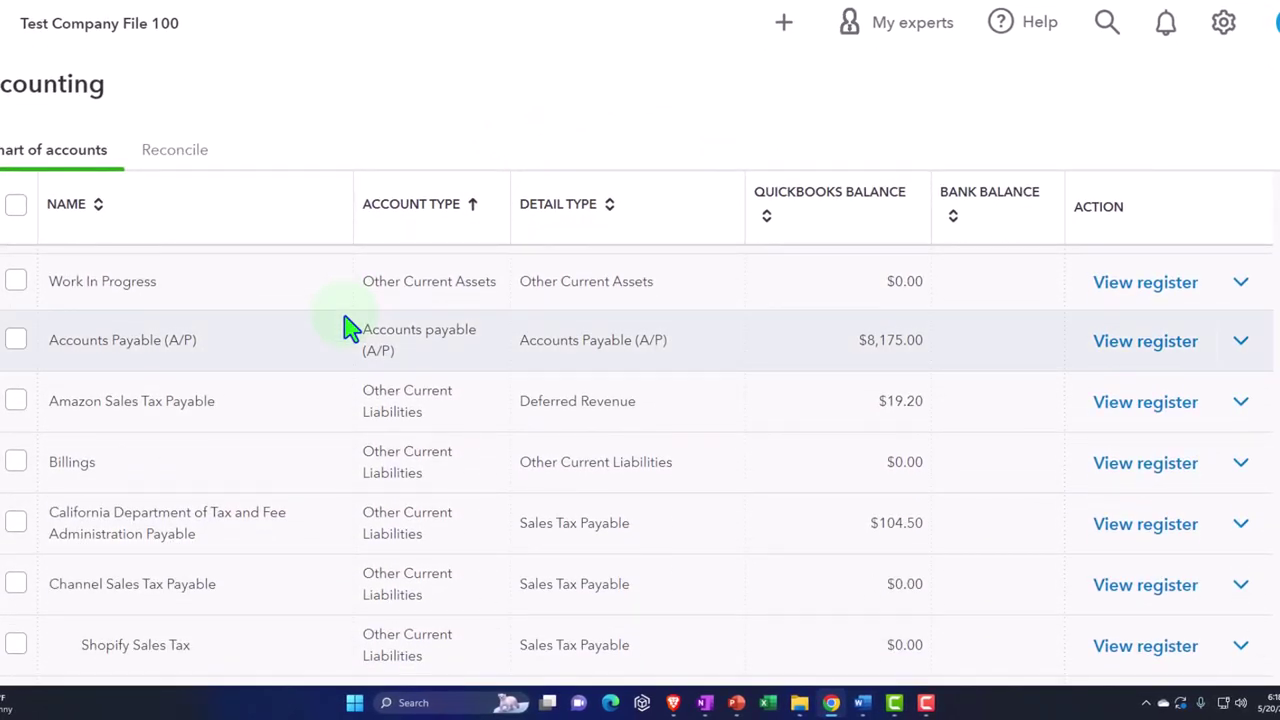
{"action": "scroll", "coordinate": [350, 328], "scroll_direction": "down", "scroll_amount": 7}
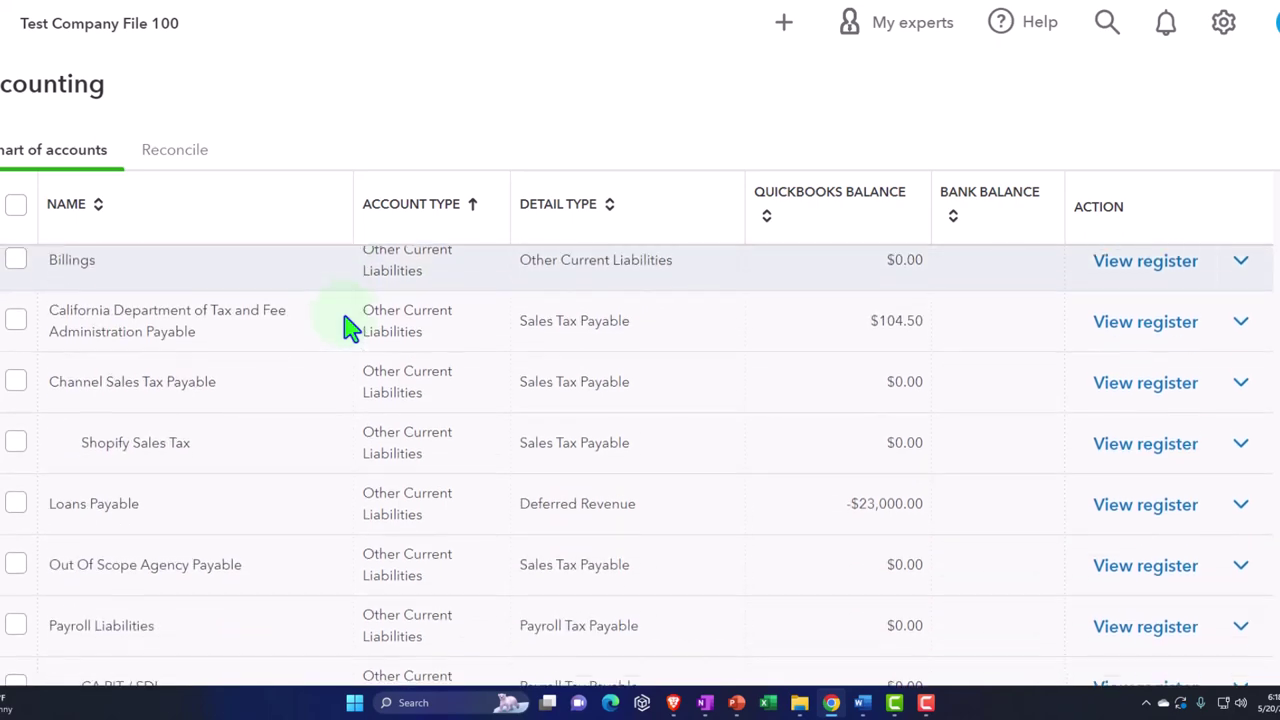
{"action": "scroll", "coordinate": [350, 328], "scroll_direction": "down", "scroll_amount": 6}
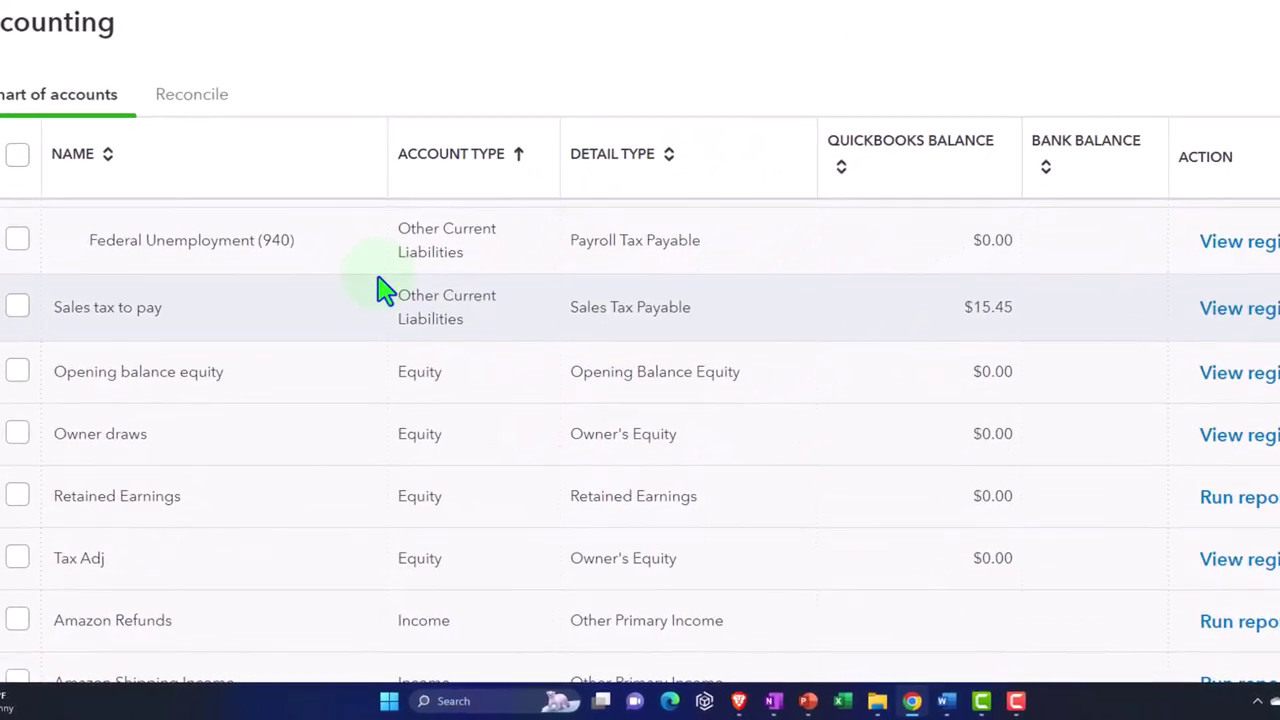
{"action": "scroll", "coordinate": [385, 292], "scroll_direction": "down", "scroll_amount": 1}
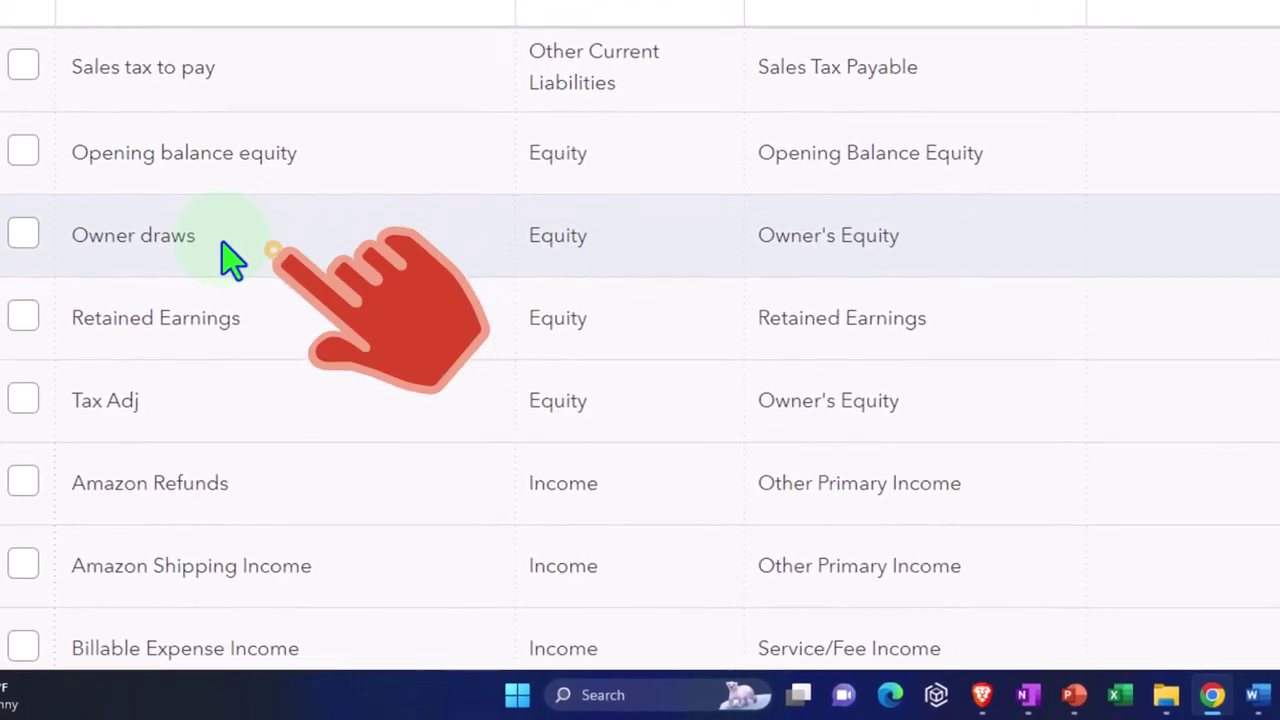
{"action": "left_click", "coordinate": [222, 243]}
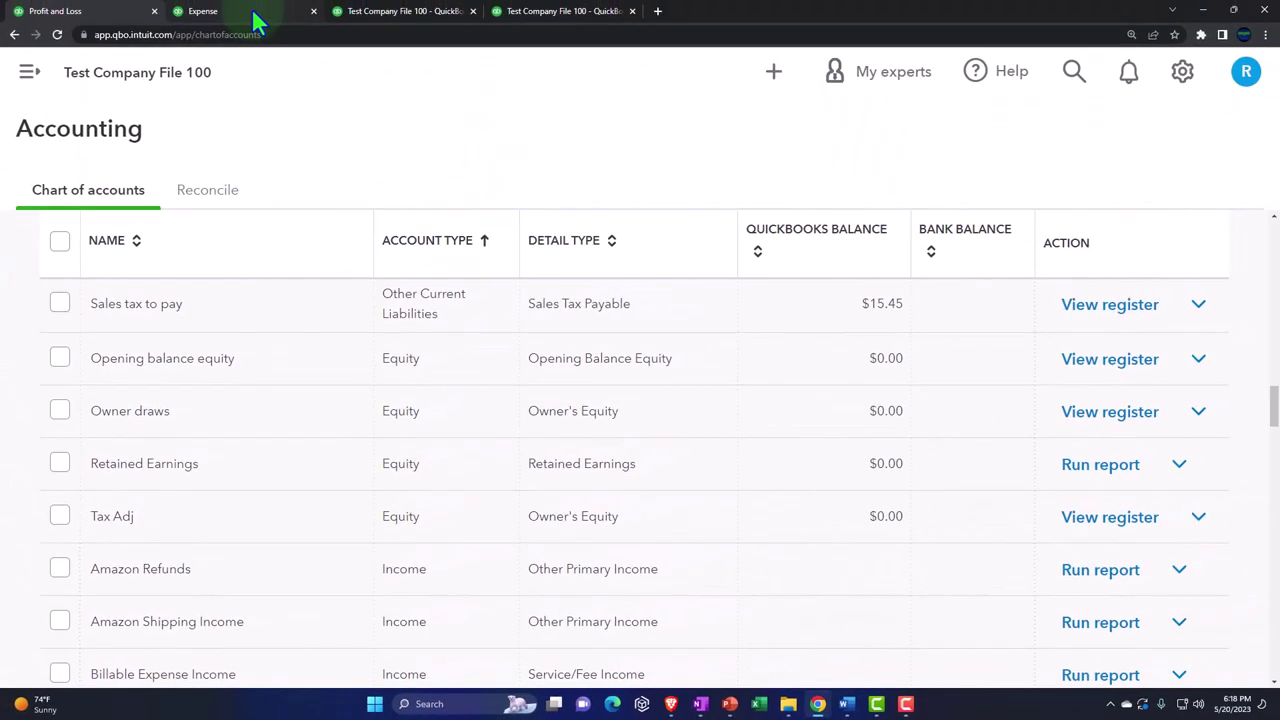
{"action": "left_click", "coordinate": [255, 20]}
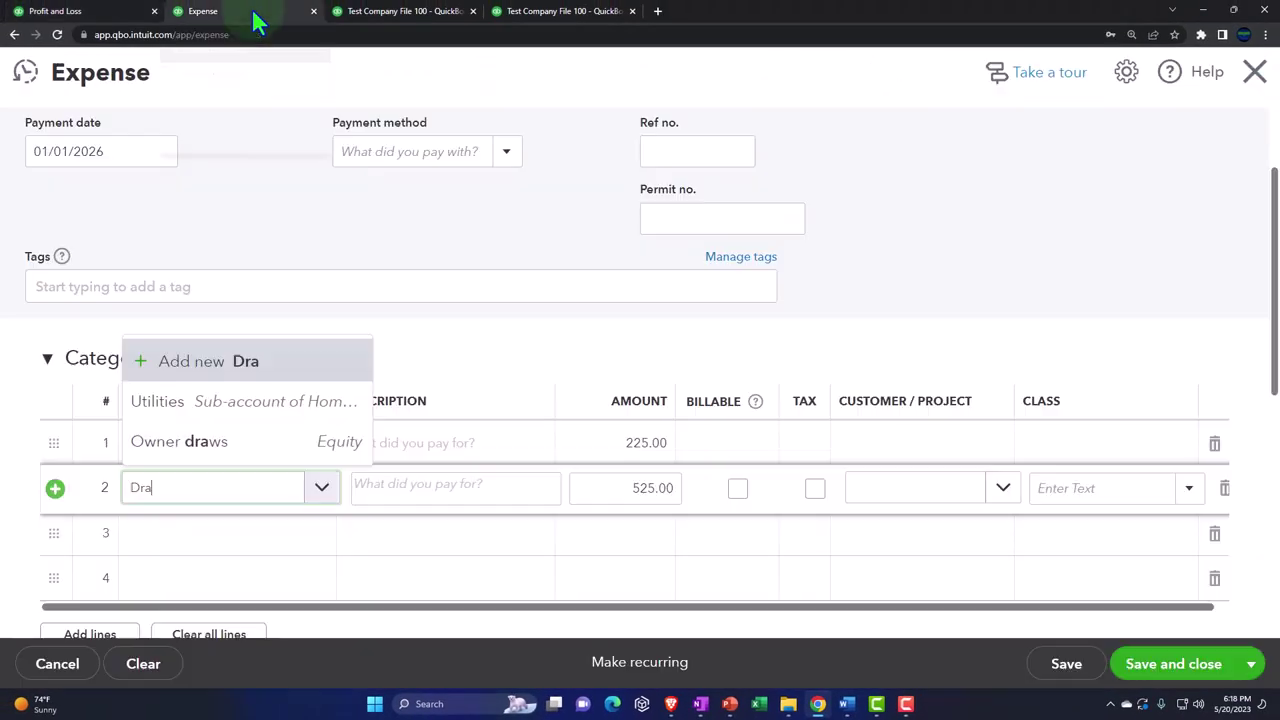
Replace the second expense line's category search with "Utilities Draws" and start adding it as a new account.
{"action": "left_click", "coordinate": [176, 495]}
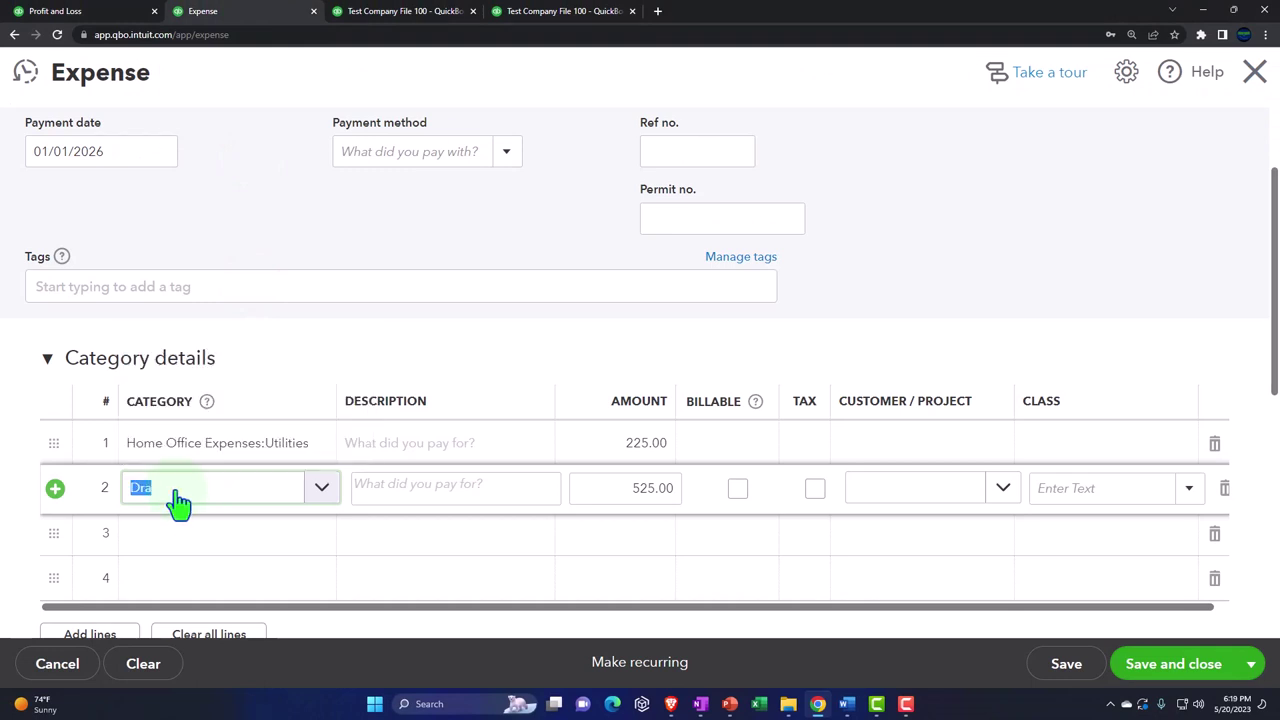
{"action": "type", "text": "U"}
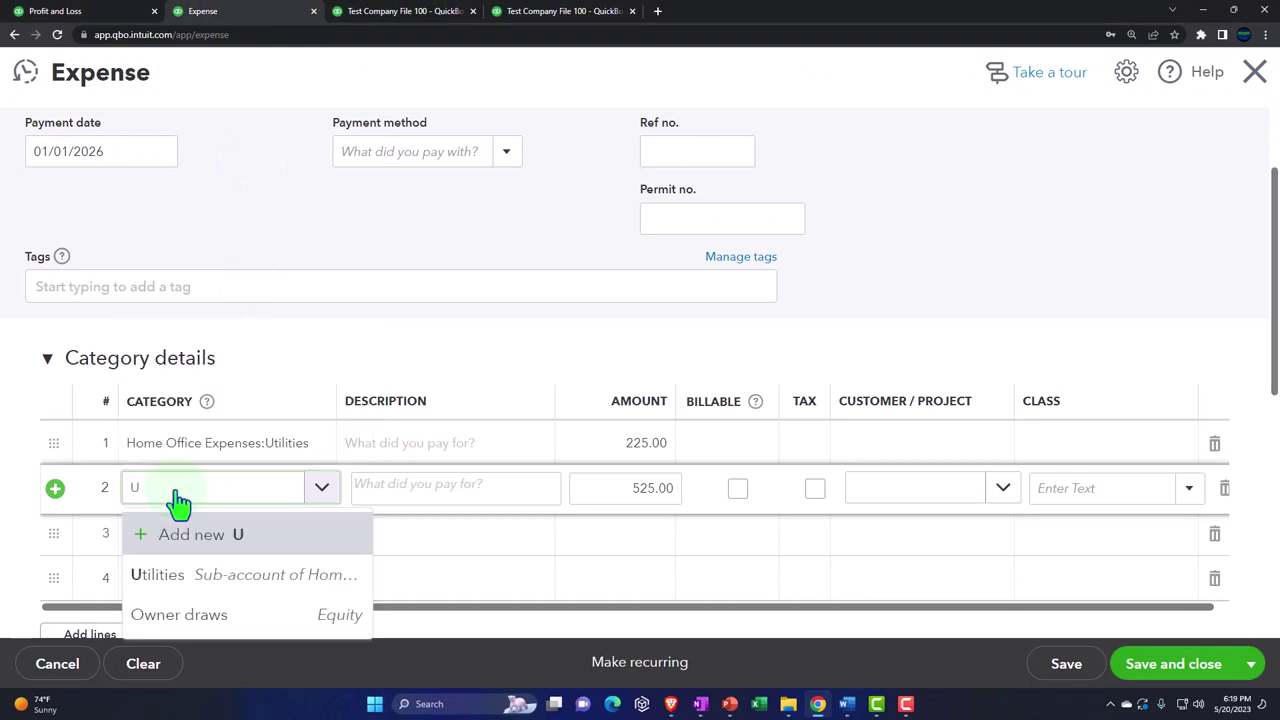
{"action": "type", "text": "tilities Dr"}
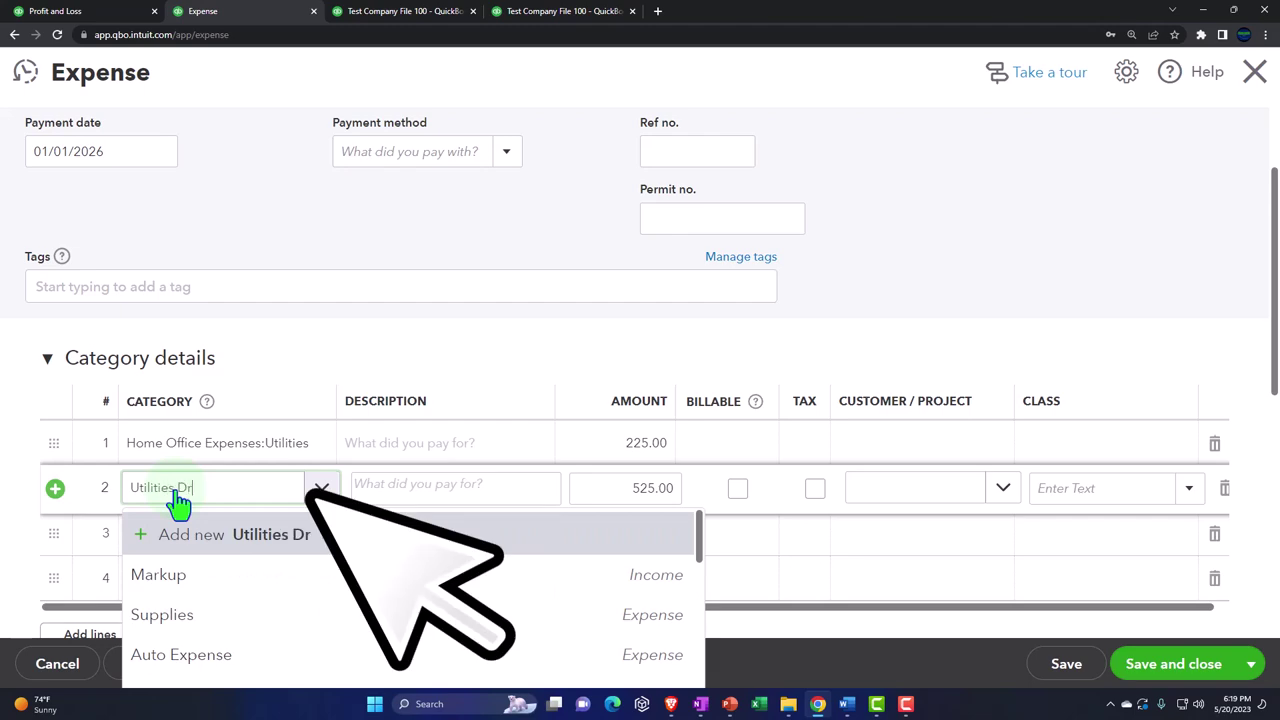
{"action": "type", "text": "aws"}
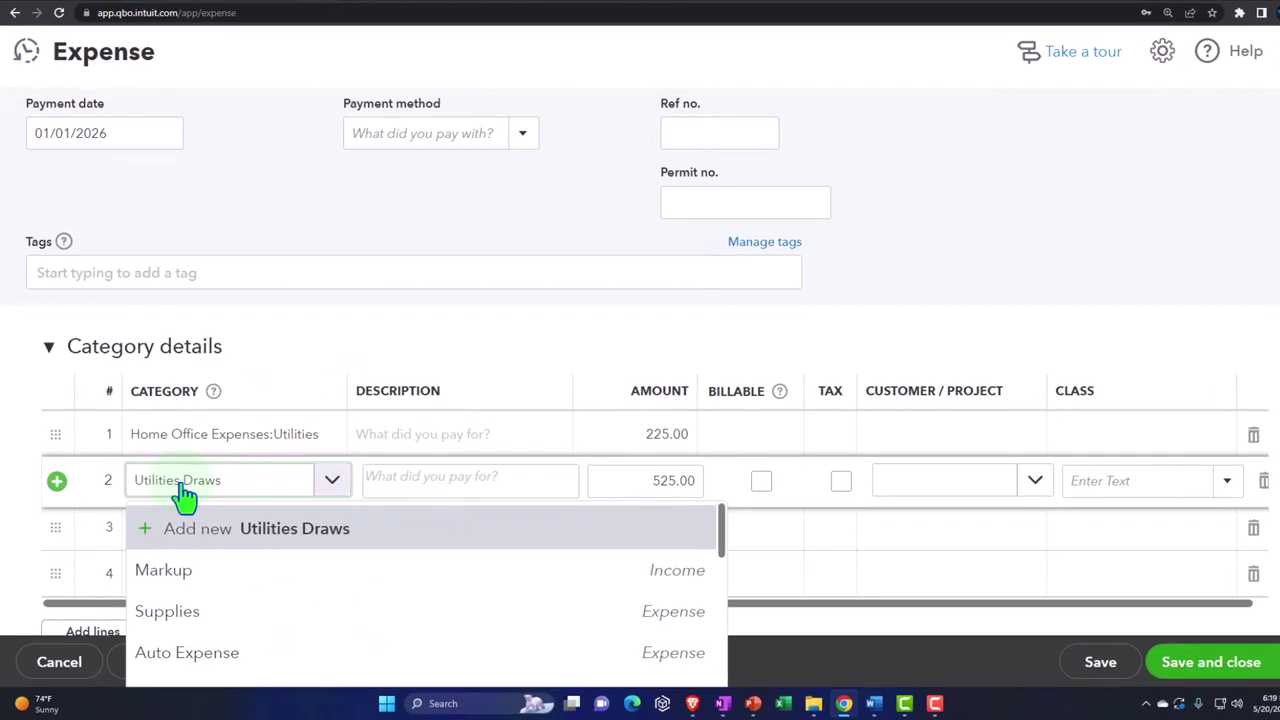
{"action": "key", "text": "Return"}
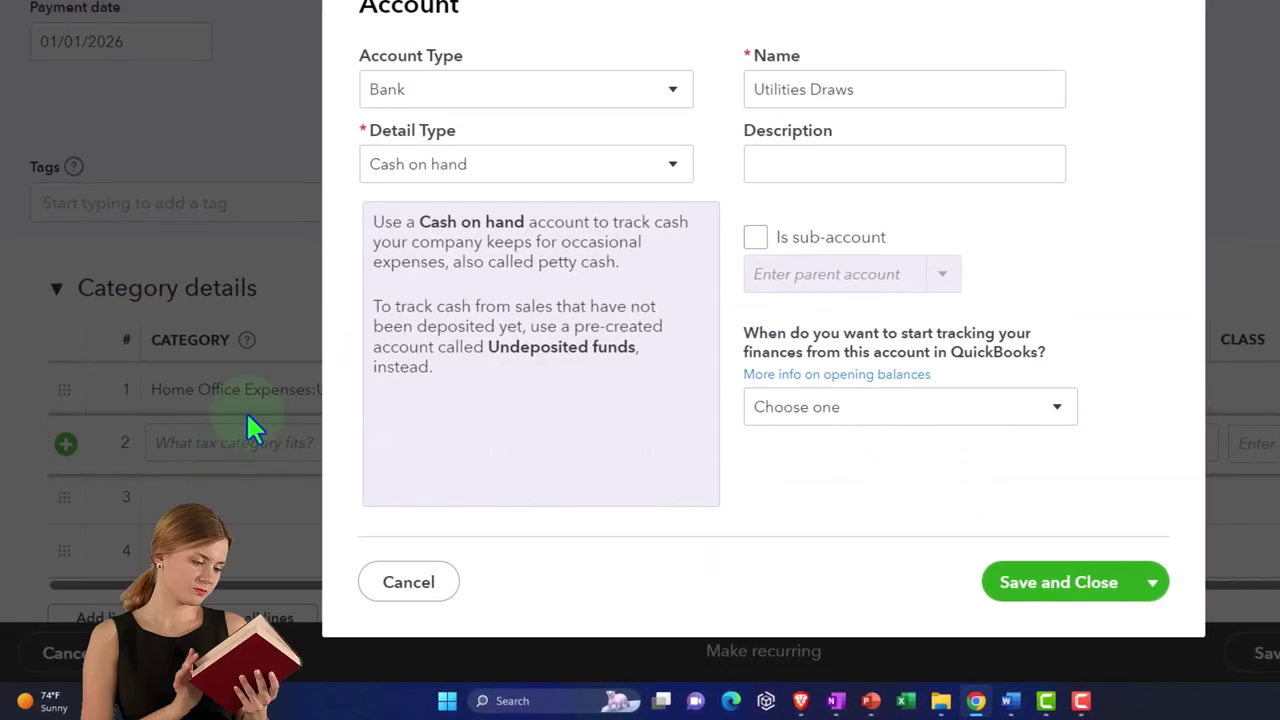
Set the new account's type to Equity and its detail type to Owner's Equity.
{"action": "left_click", "coordinate": [674, 92]}
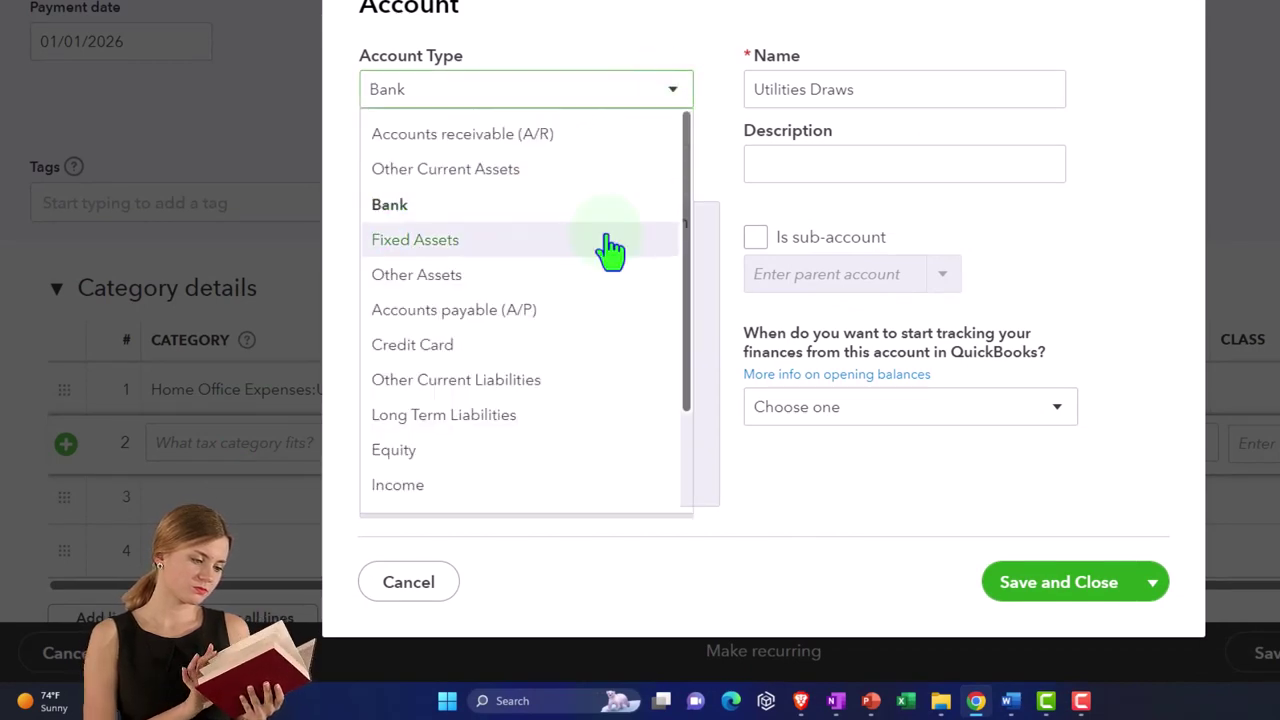
{"action": "scroll", "coordinate": [460, 366], "scroll_direction": "down", "scroll_amount": 2}
{"action": "left_click", "coordinate": [434, 376]}
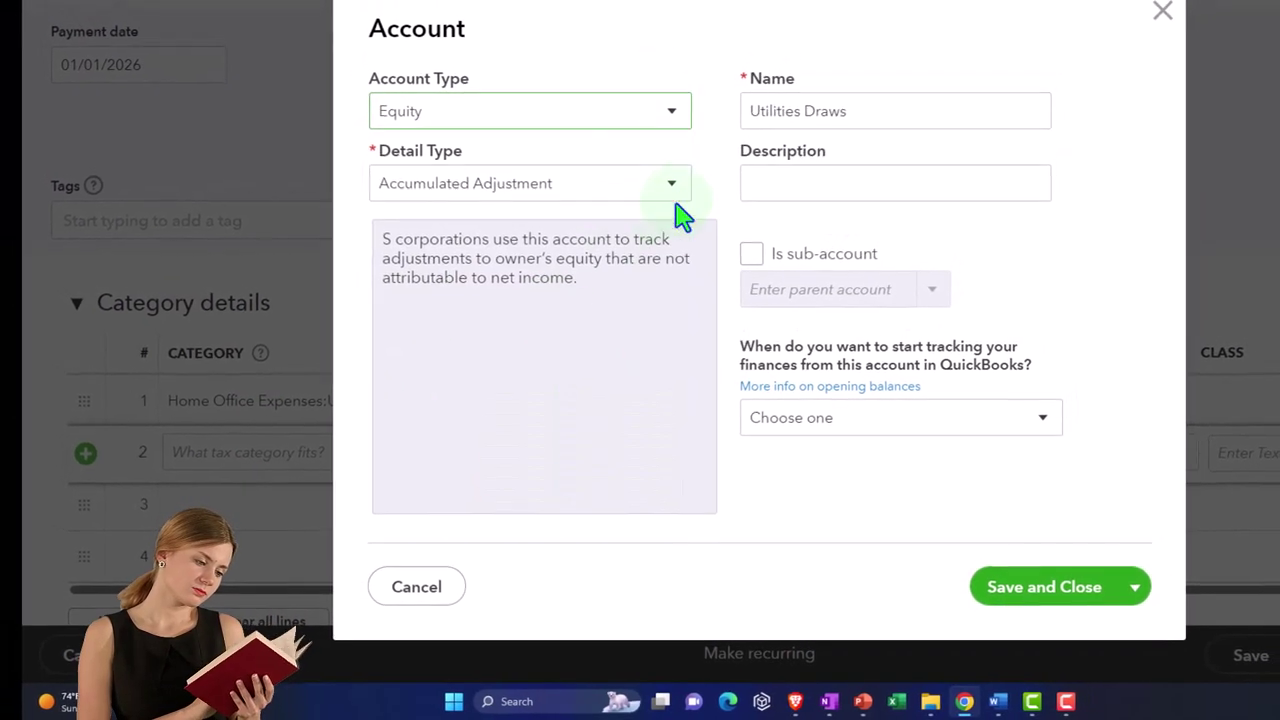
{"action": "left_click", "coordinate": [678, 196]}
{"action": "scroll", "coordinate": [654, 310], "scroll_direction": "down", "scroll_amount": 3}
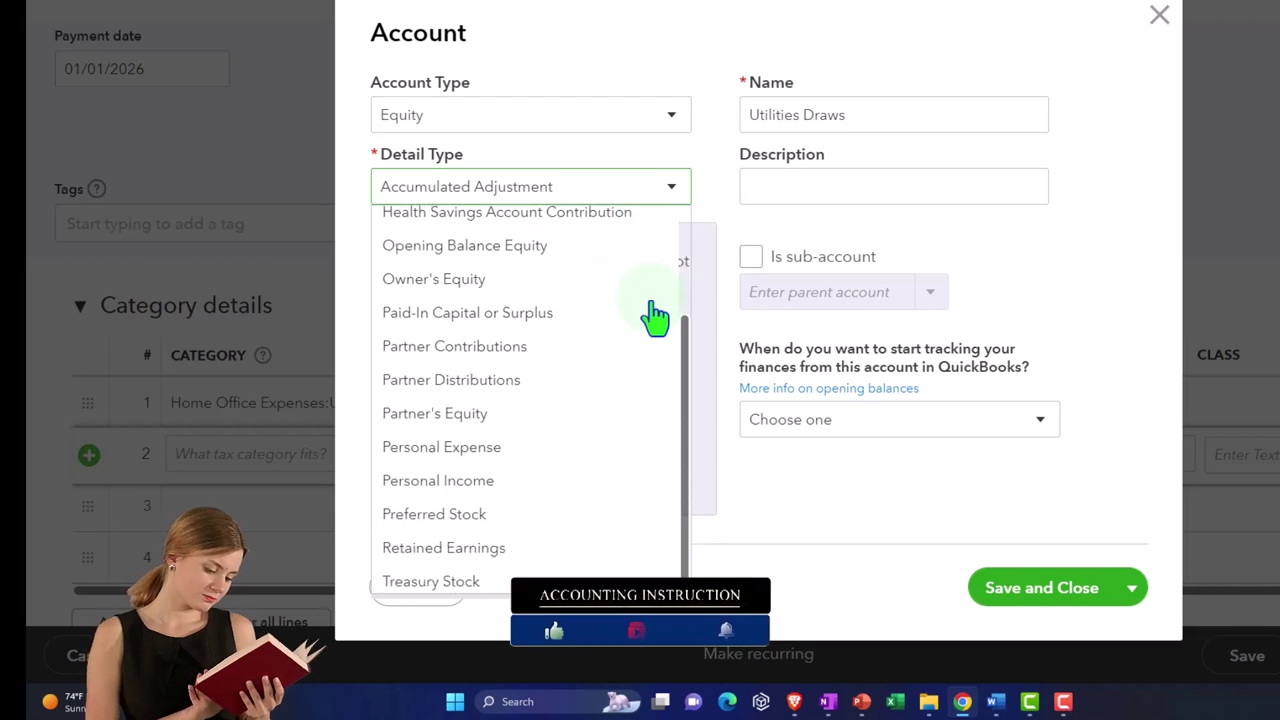
{"action": "left_click", "coordinate": [533, 284]}
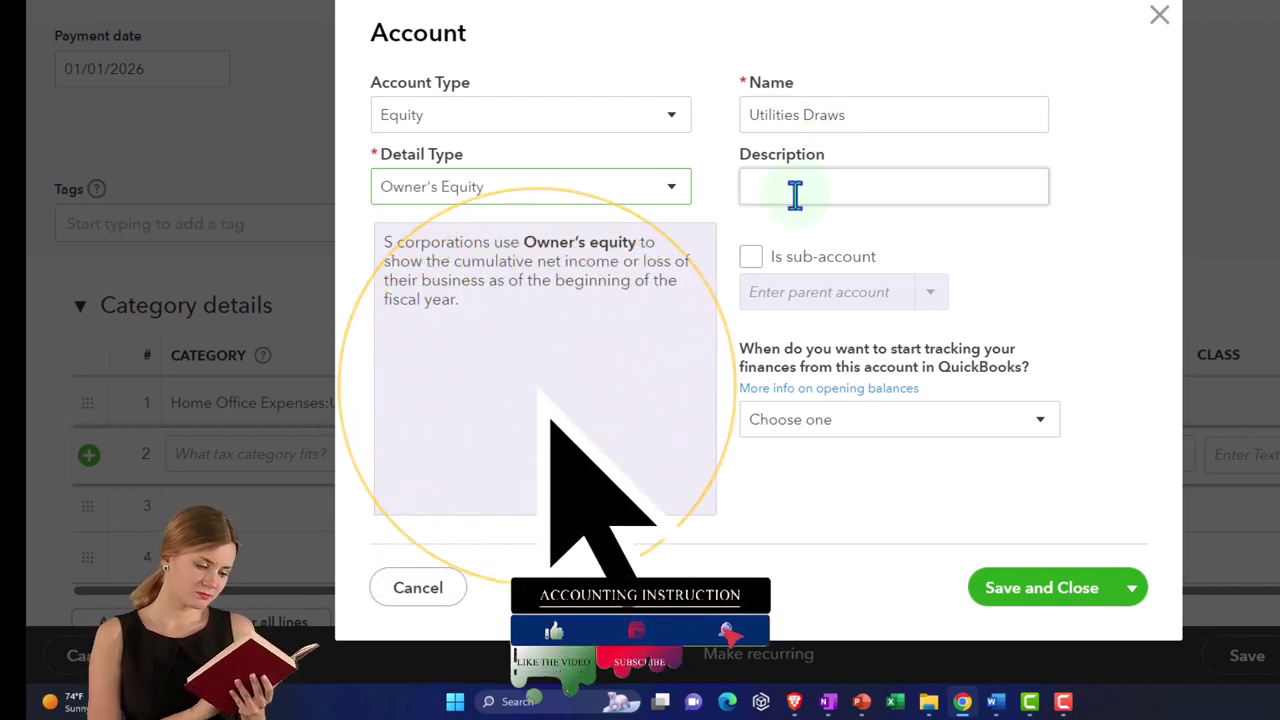
Make Utilities Draws a sub-account of Owner draws, then save and close the new account.
{"action": "left_click", "coordinate": [751, 260]}
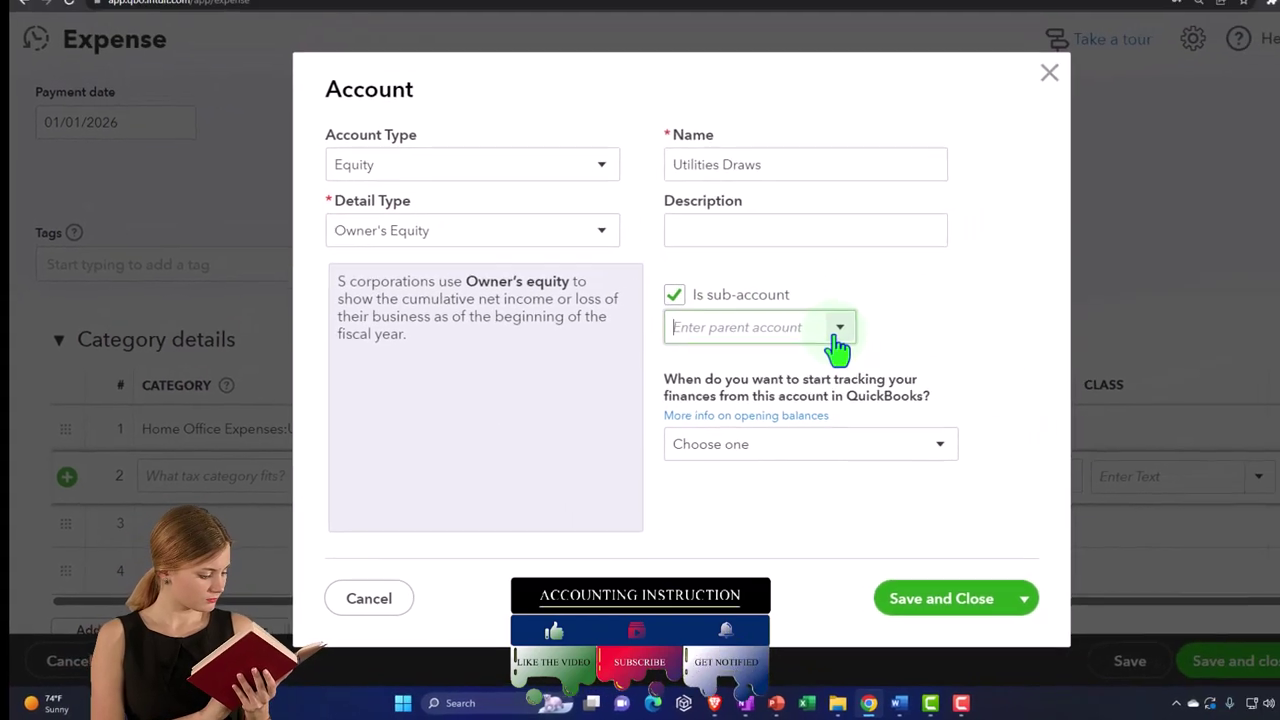
{"action": "left_click", "coordinate": [893, 310]}
{"action": "type", "text": "dfhaj"}
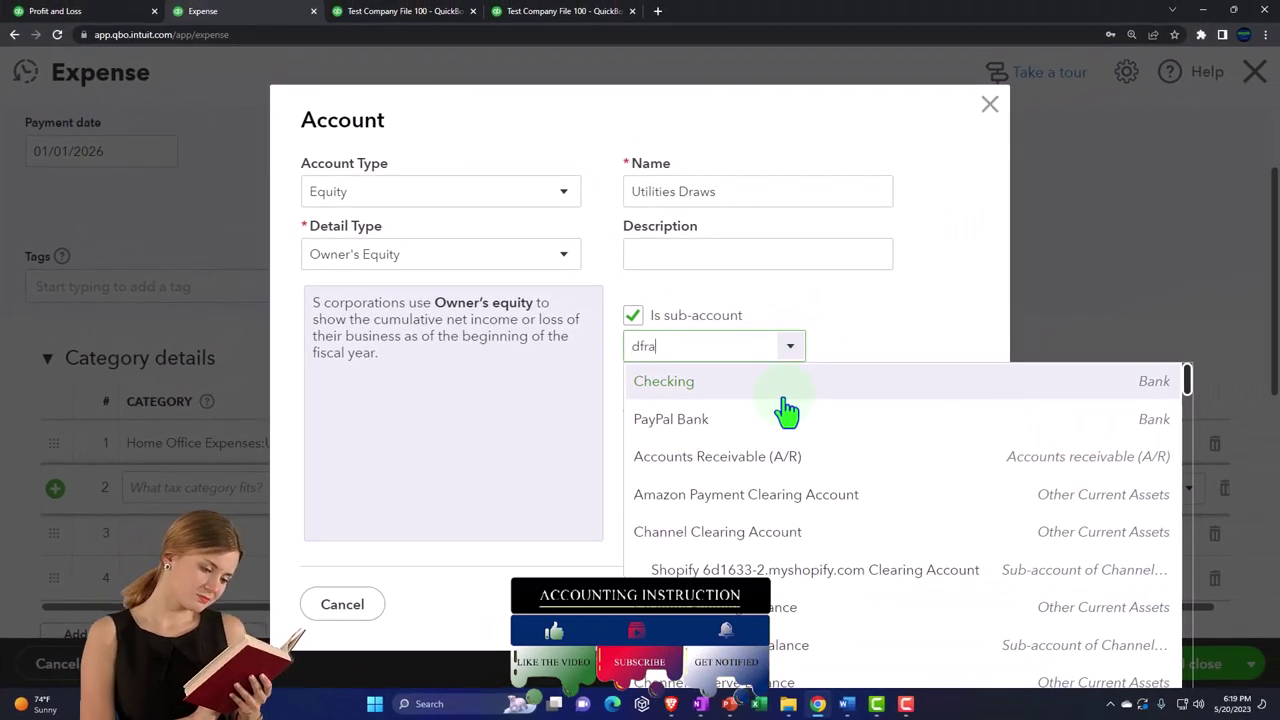
{"action": "key", "text": "BackSpace"}
{"action": "key", "text": "BackSpace"}
{"action": "key", "text": "BackSpace"}
{"action": "type", "text": "draw"}
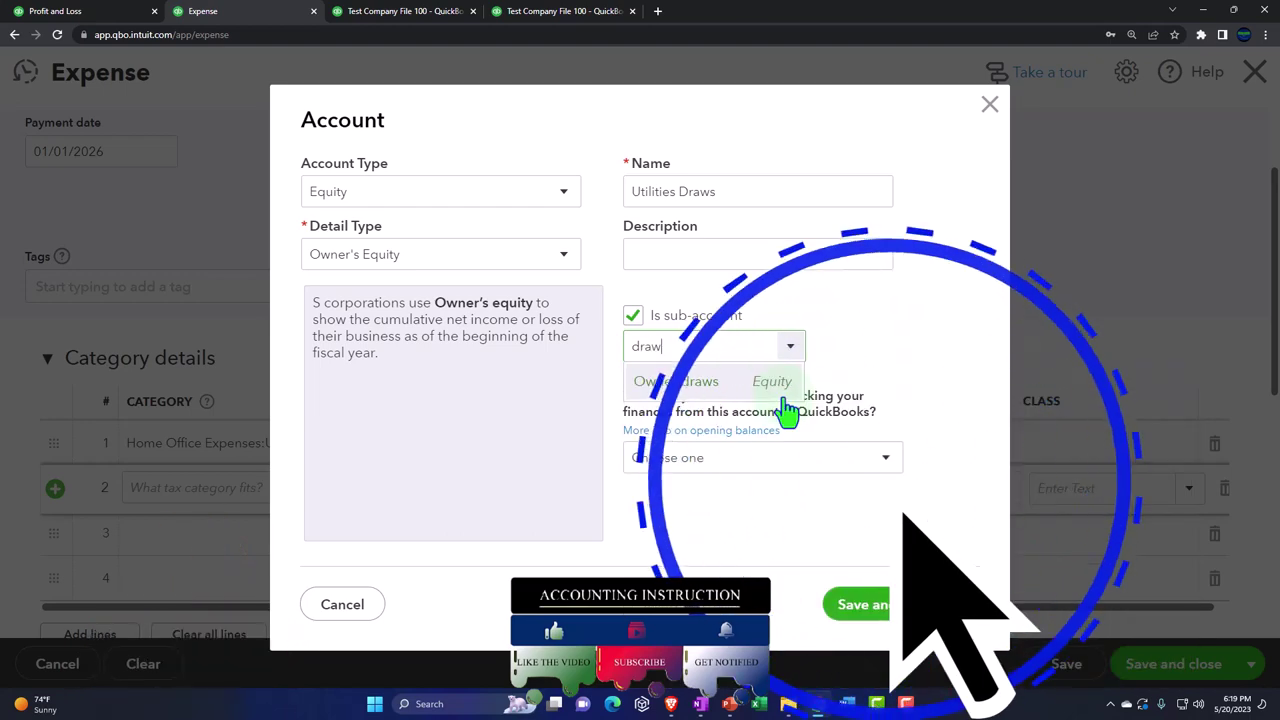
{"action": "left_click", "coordinate": [722, 388]}
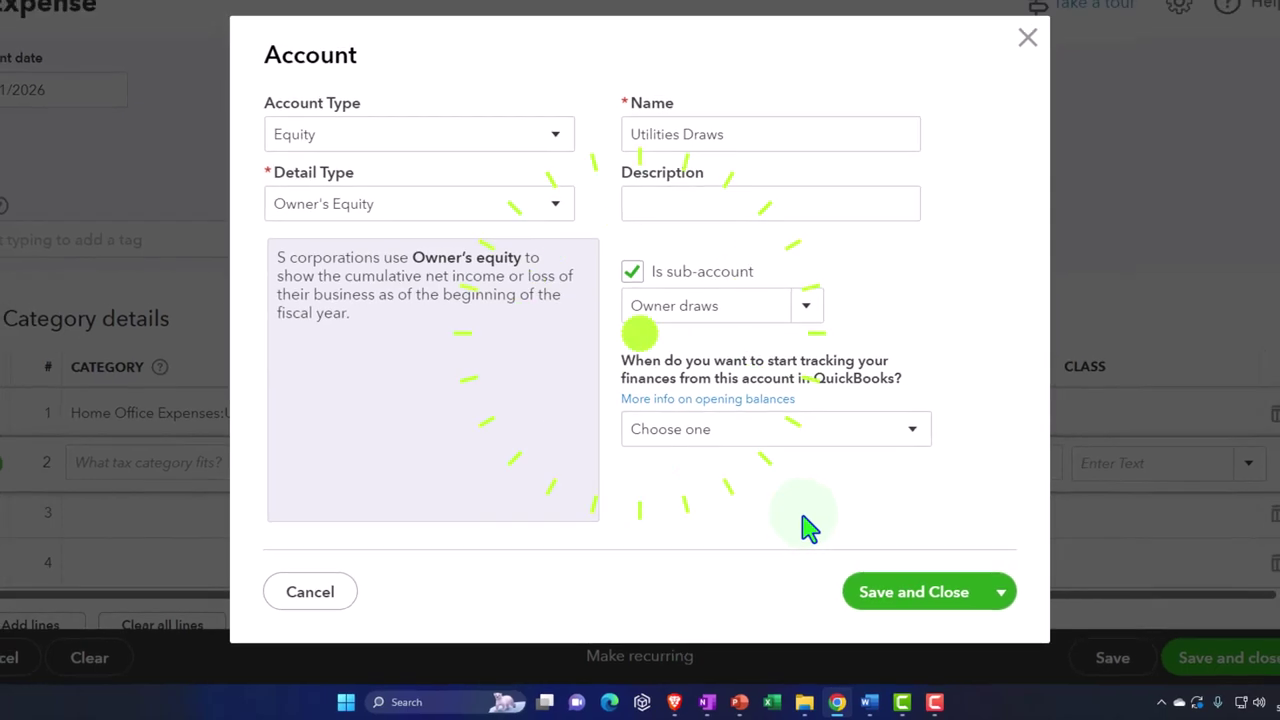
{"action": "left_click", "coordinate": [887, 590]}
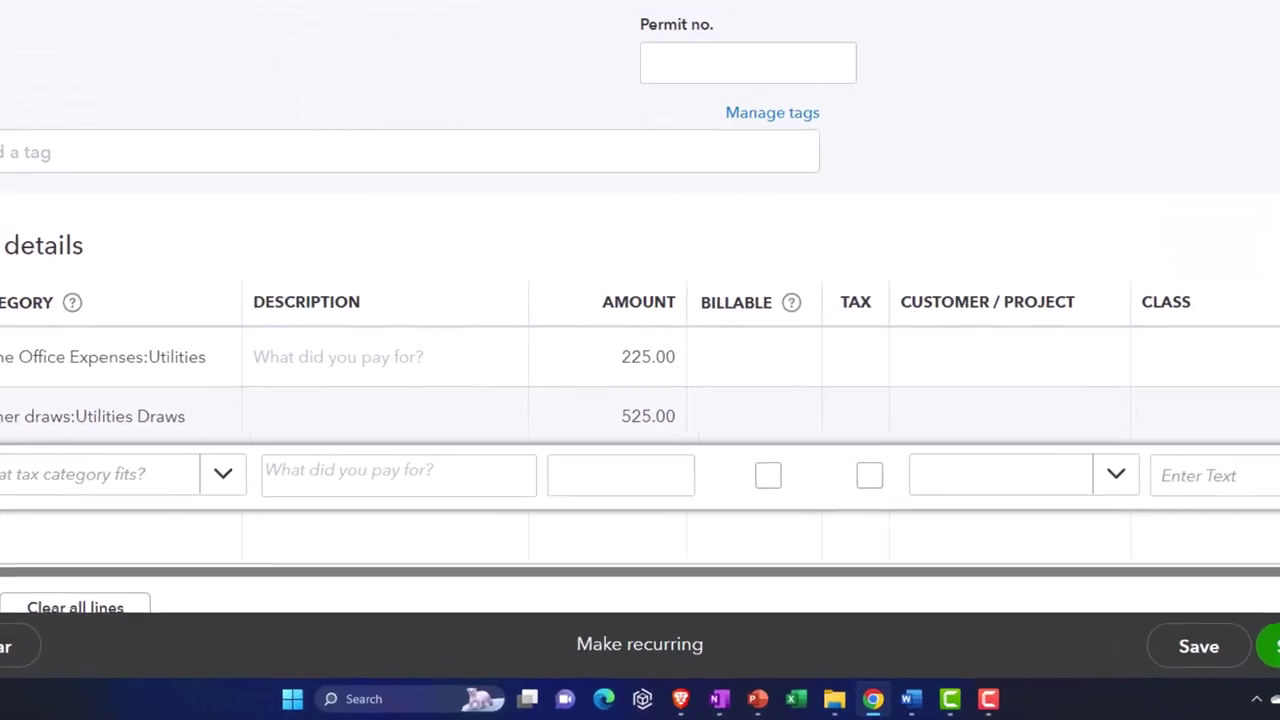
Save and close the expense, accepting the missing class fields.
{"action": "key", "text": "ctrl+alt+d"}
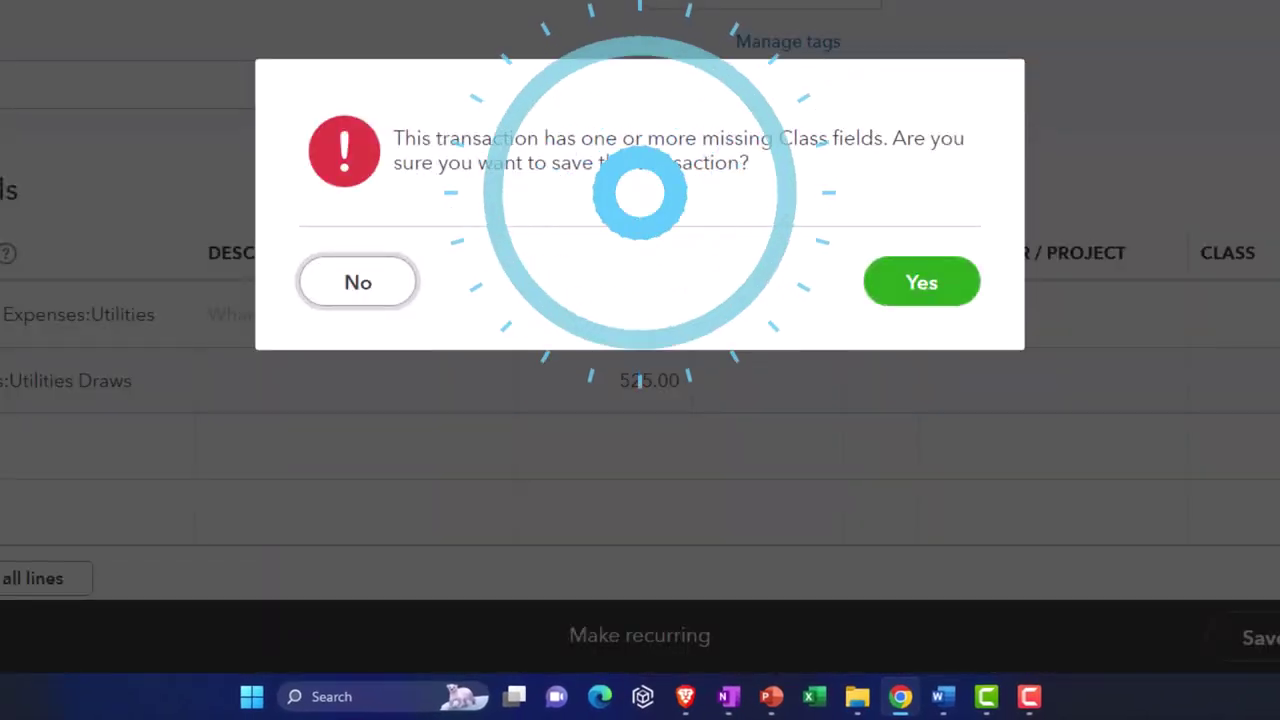
{"action": "left_click", "coordinate": [945, 295]}
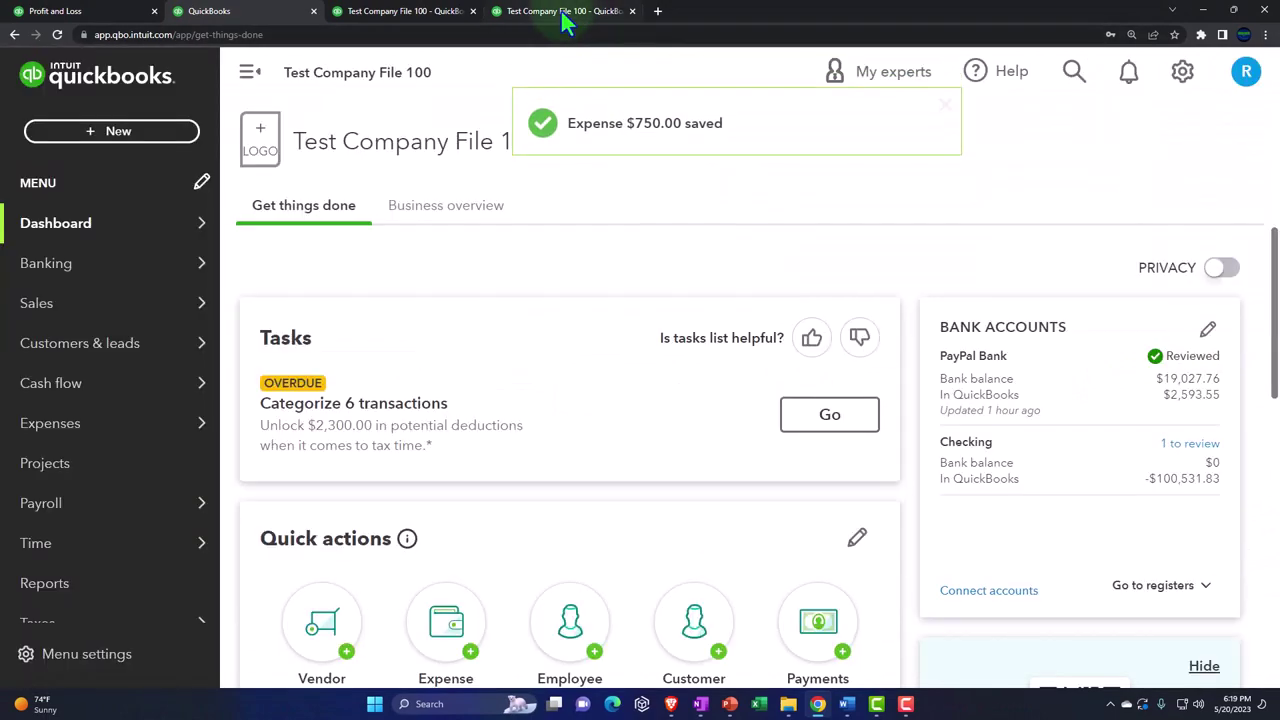
Run the Profit and Loss report by class for 01/01/2026 to 12/31/2026.
{"action": "left_click", "coordinate": [561, 11]}
{"action": "scroll", "coordinate": [520, 417], "scroll_direction": "up", "scroll_amount": 10}
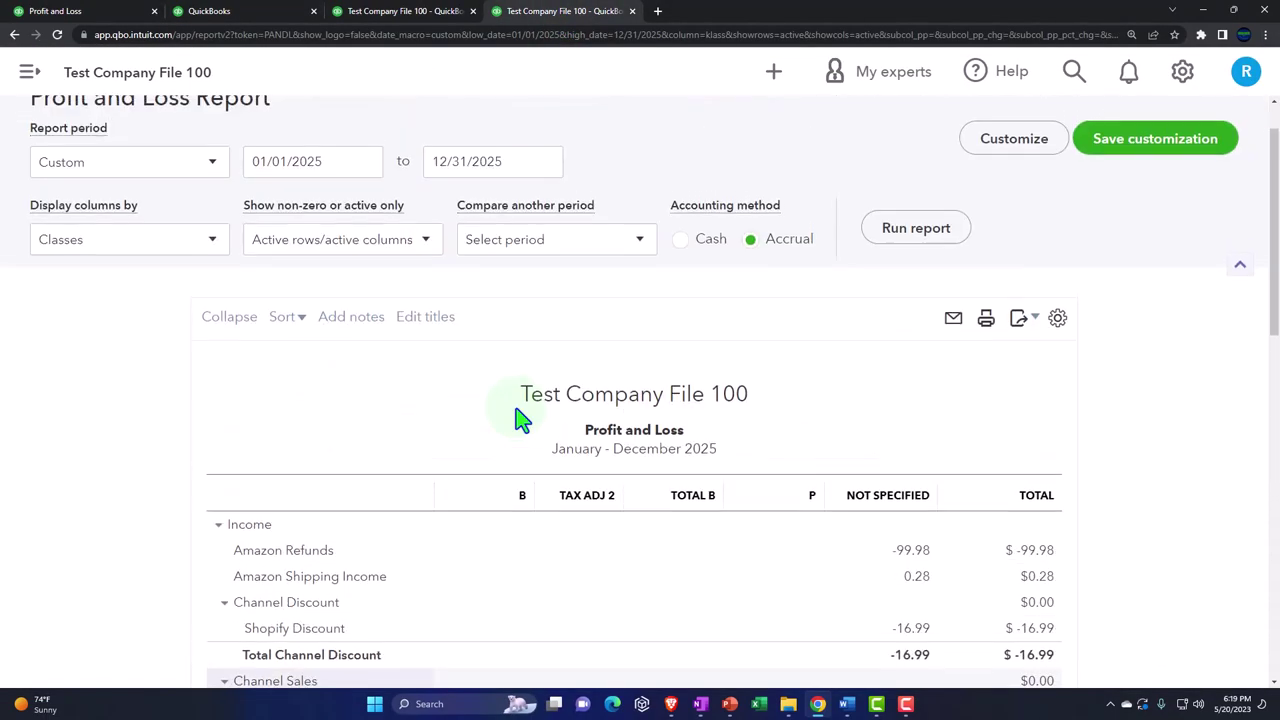
{"action": "scroll", "coordinate": [520, 417], "scroll_direction": "up", "scroll_amount": 1}
{"action": "key", "text": "ctrl+a"}
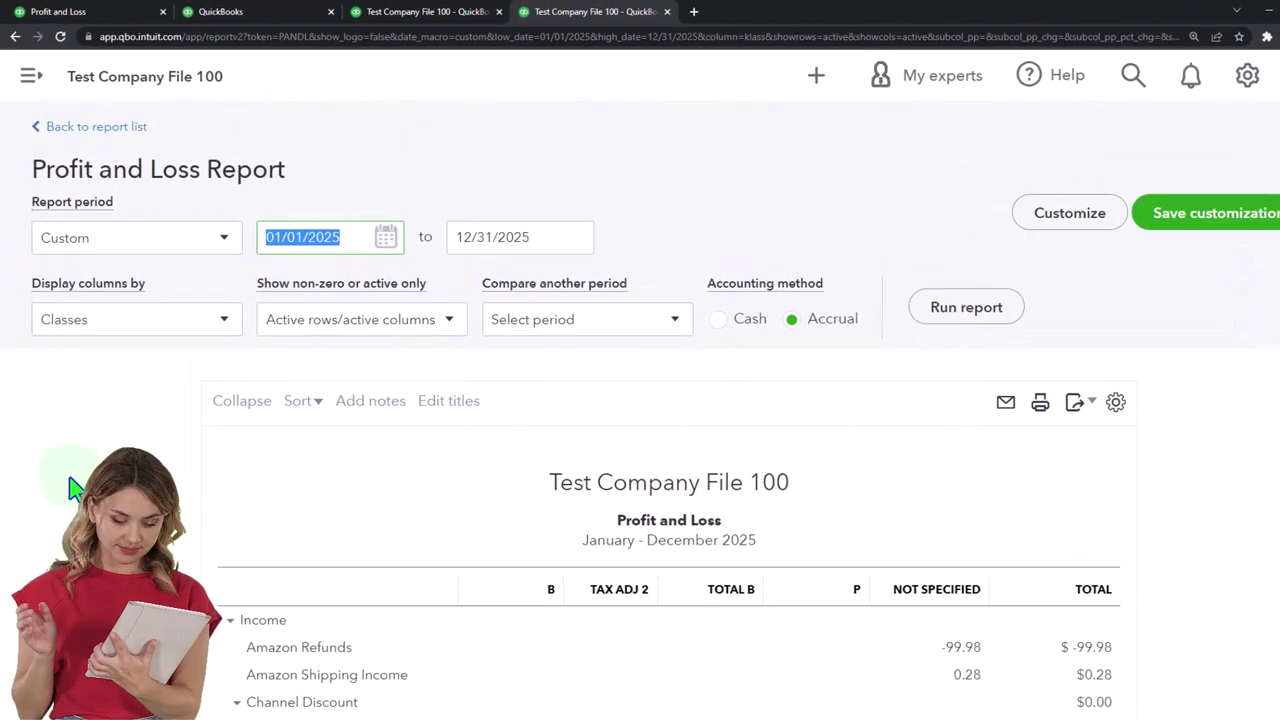
{"action": "type", "text": "0"}
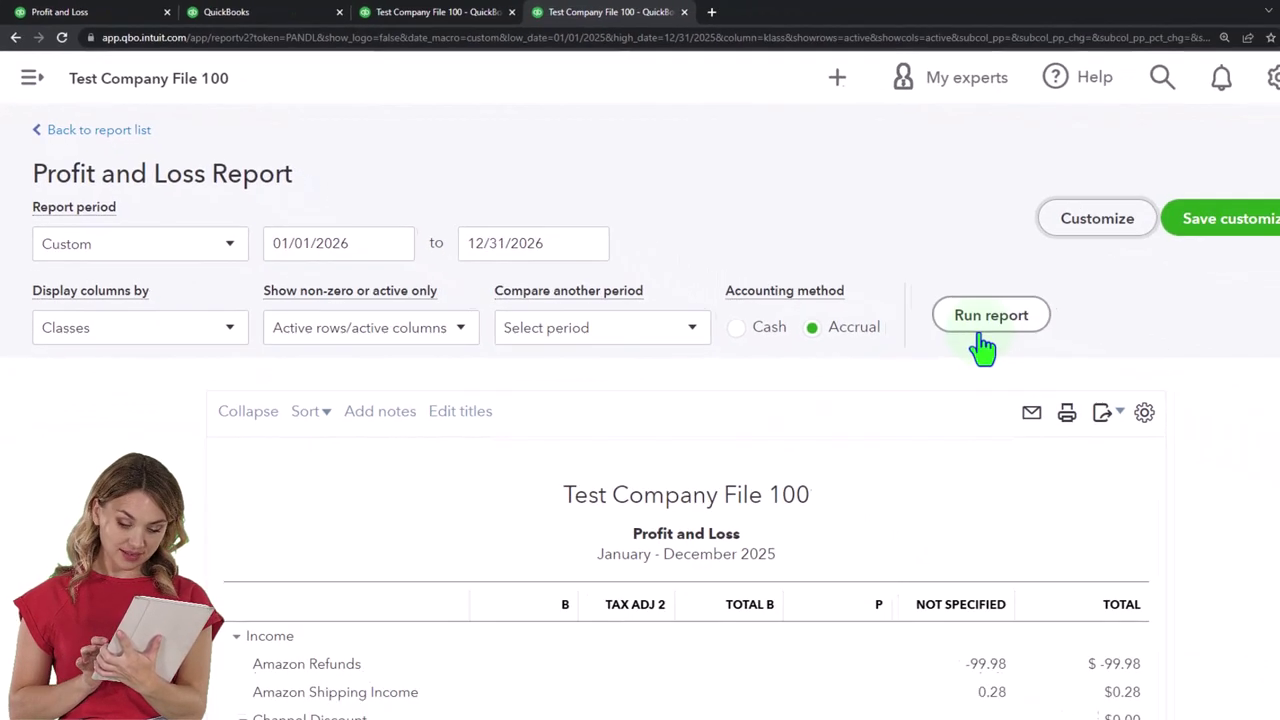
{"action": "left_click", "coordinate": [985, 335]}
{"action": "scroll", "coordinate": [983, 345], "scroll_direction": "down", "scroll_amount": 3}
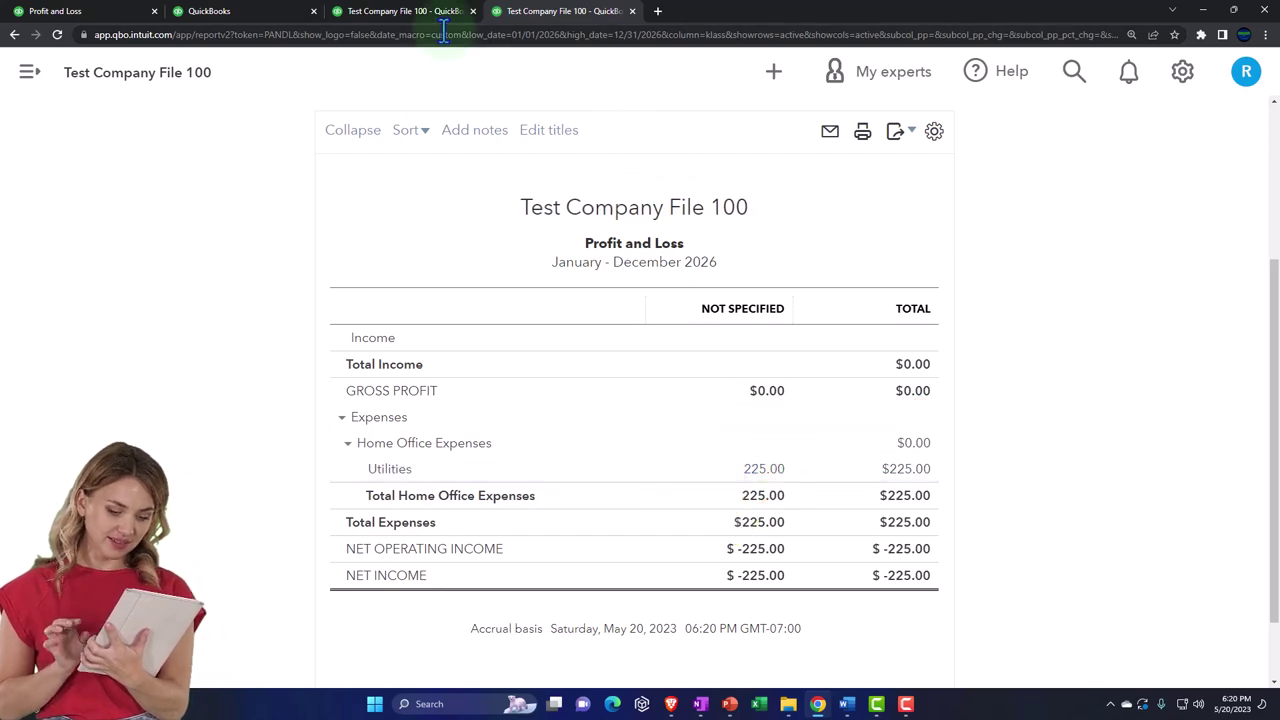
Switch to the Balance Sheet report and run it for 01/01/2026 to 12/31/2026.
{"action": "left_click", "coordinate": [409, 11]}
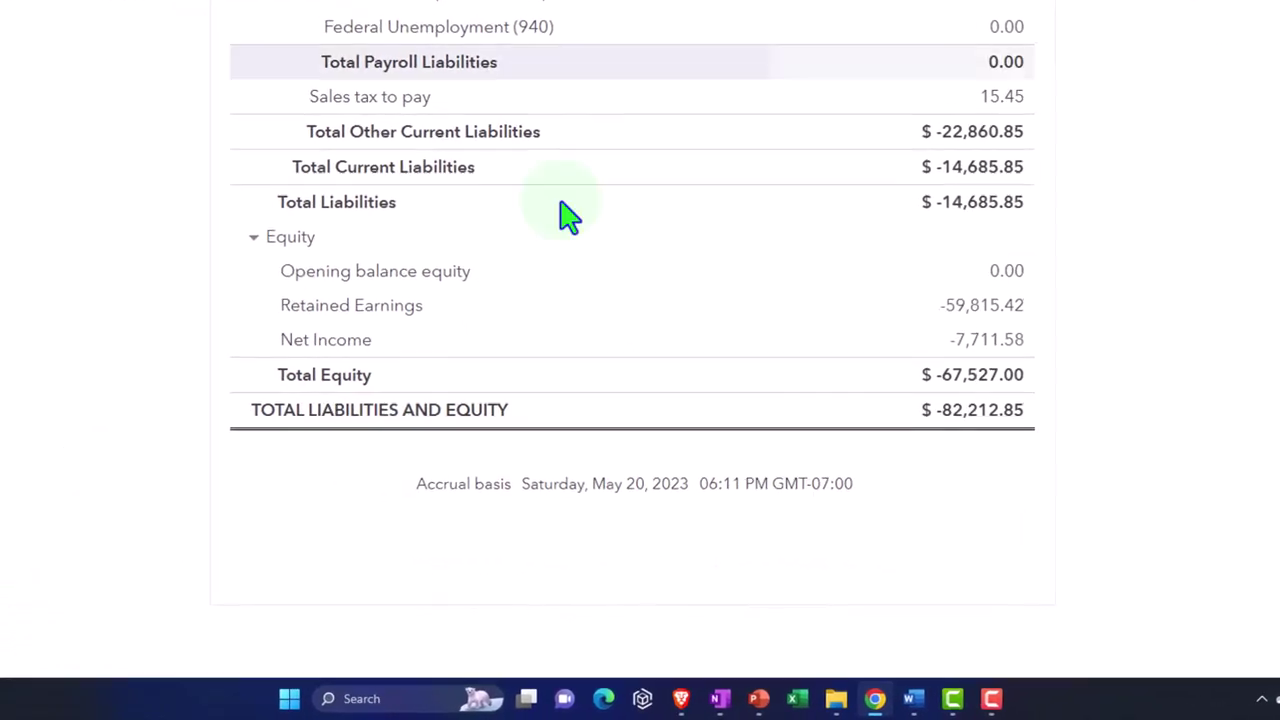
{"action": "scroll", "coordinate": [709, 323], "scroll_direction": "up", "scroll_amount": 15}
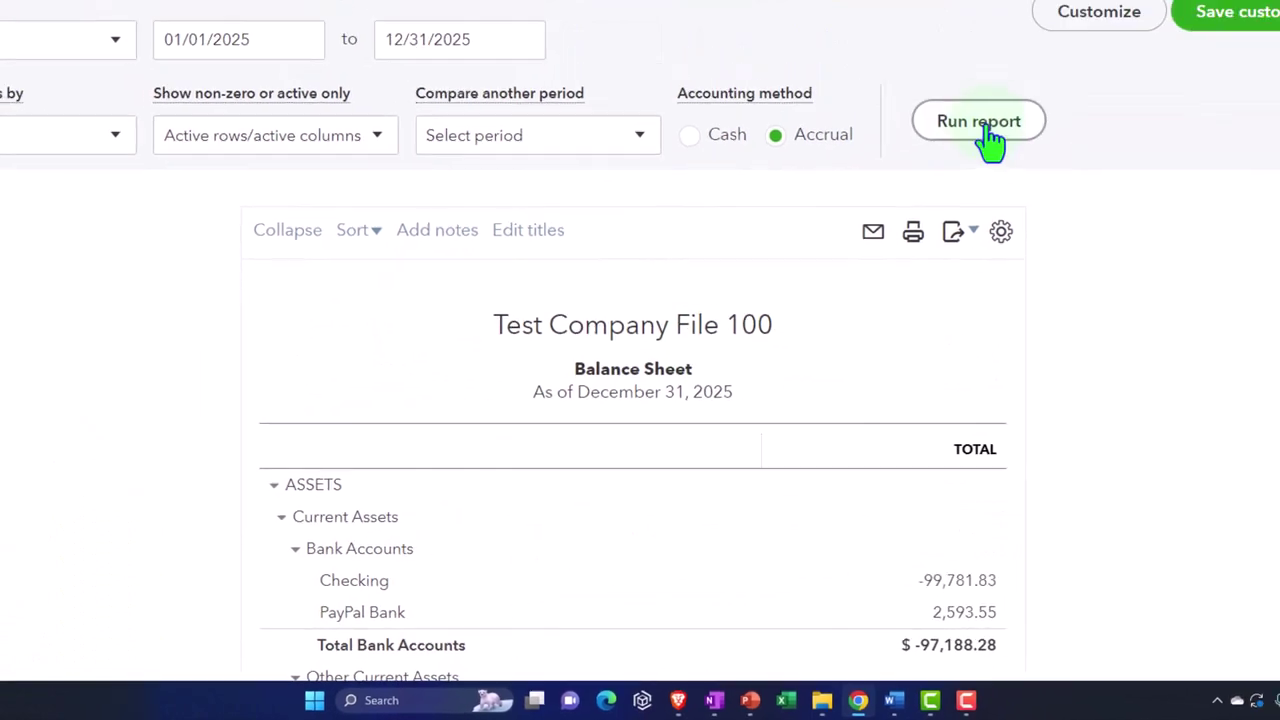
{"action": "scroll", "coordinate": [925, 383], "scroll_direction": "down", "scroll_amount": 6}
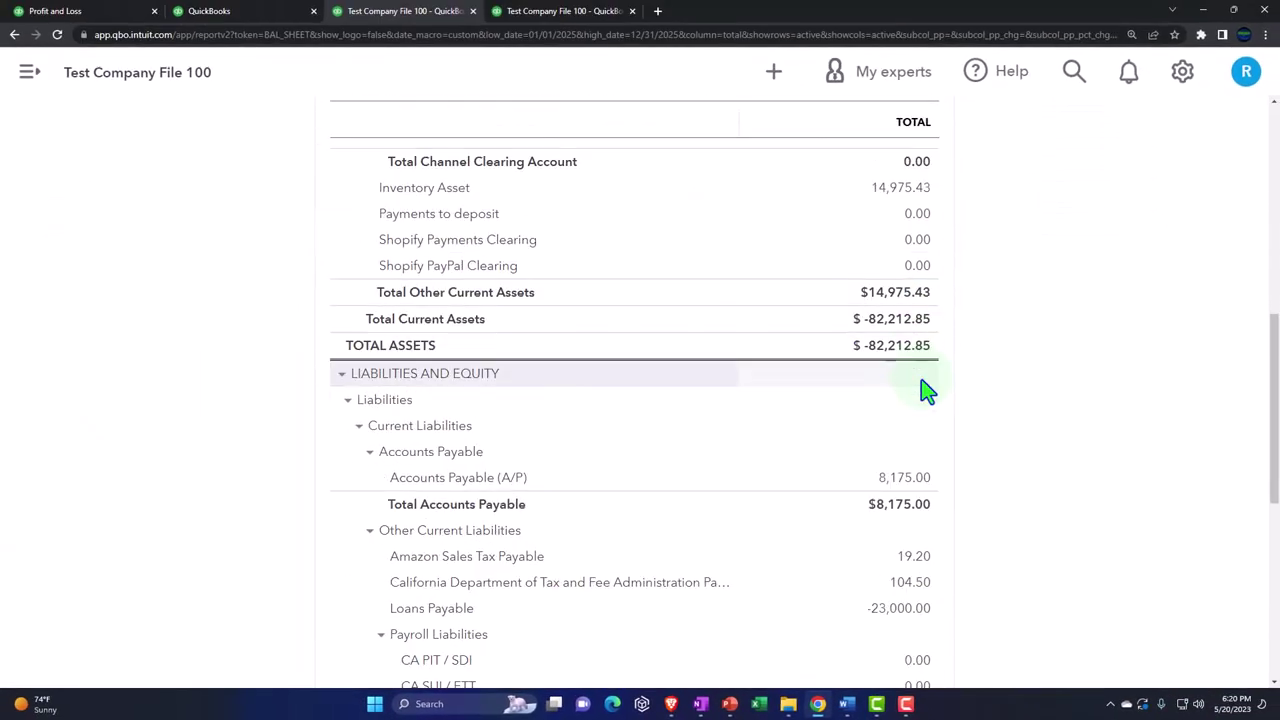
{"action": "scroll", "coordinate": [921, 379], "scroll_direction": "down", "scroll_amount": 5}
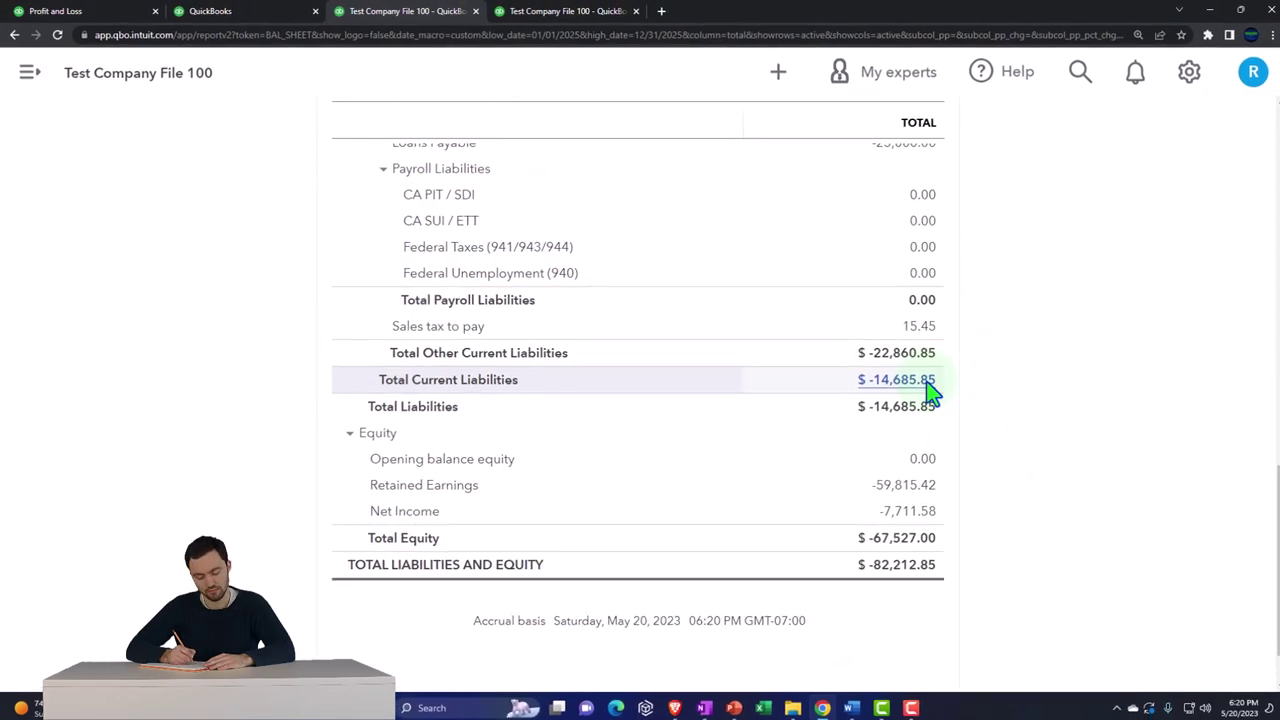
{"action": "scroll", "coordinate": [931, 391], "scroll_direction": "up", "scroll_amount": 11}
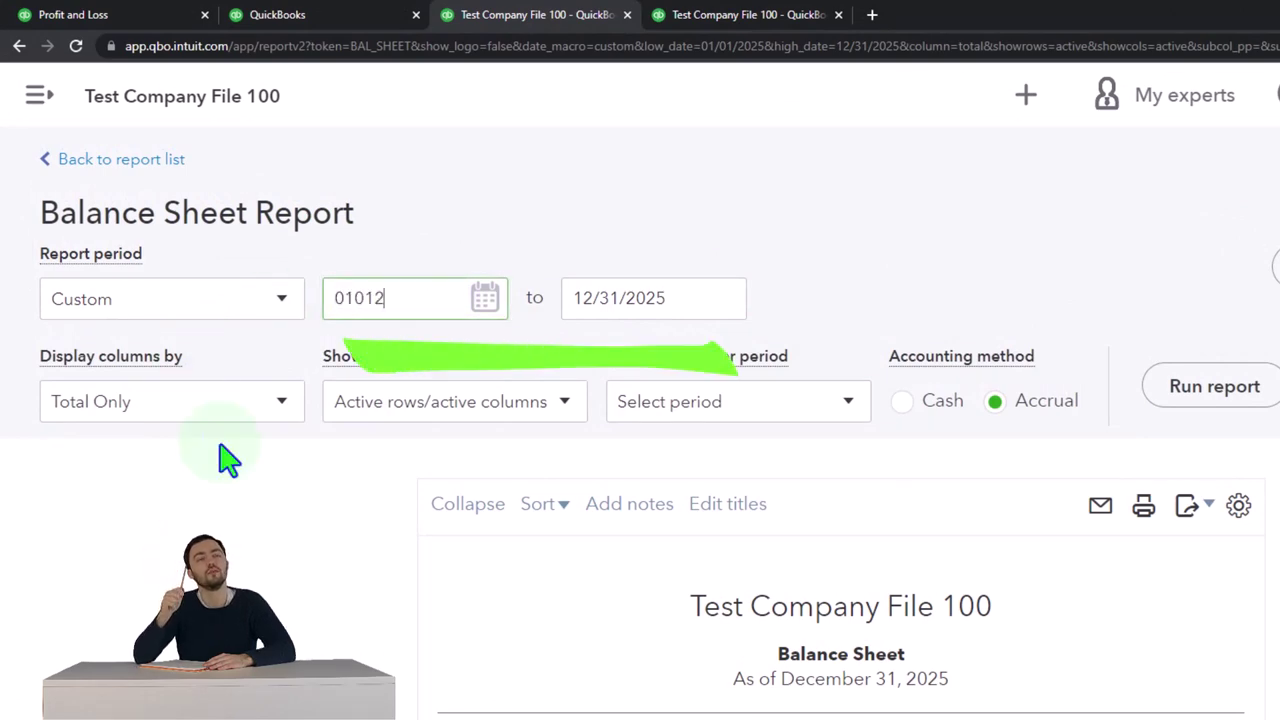
{"action": "type", "text": "026"}
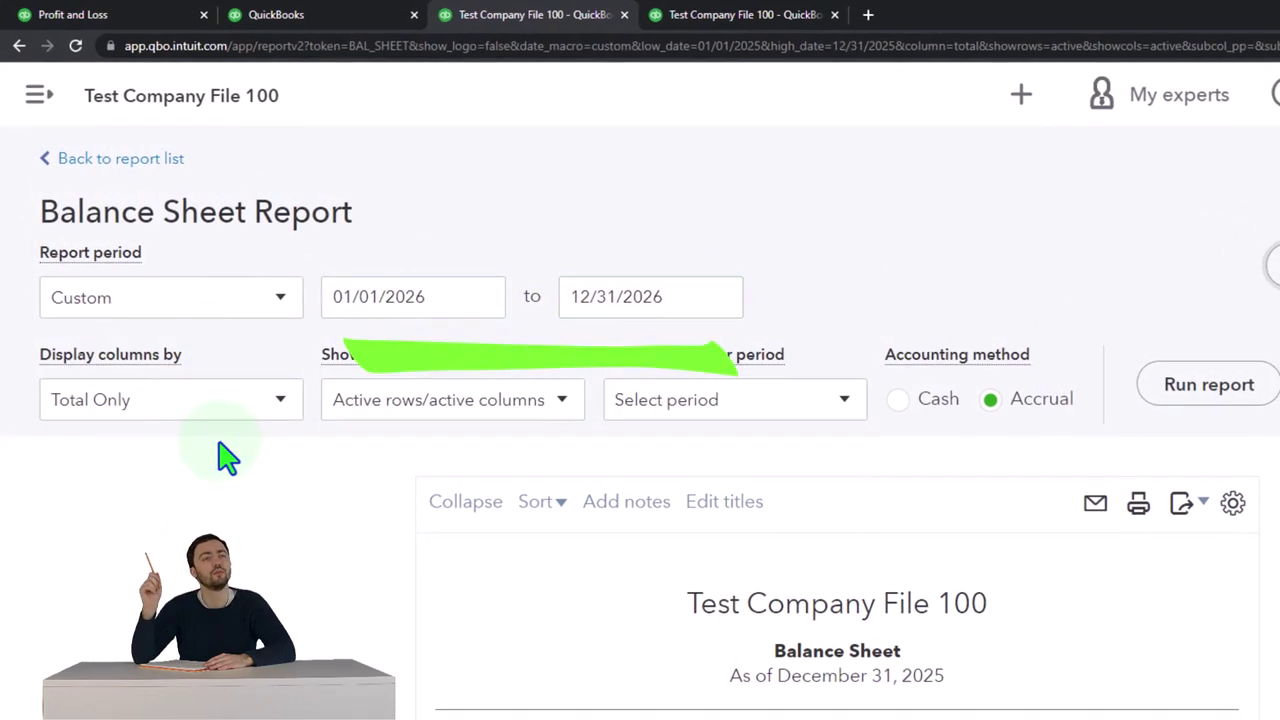
{"action": "left_click", "coordinate": [1180, 390]}
Examine the Owner draws and Utilities Draws lines in the balance sheet's equity section, then return to the Profit and Loss report.
{"action": "scroll", "coordinate": [1200, 520], "scroll_direction": "down", "scroll_amount": 4}
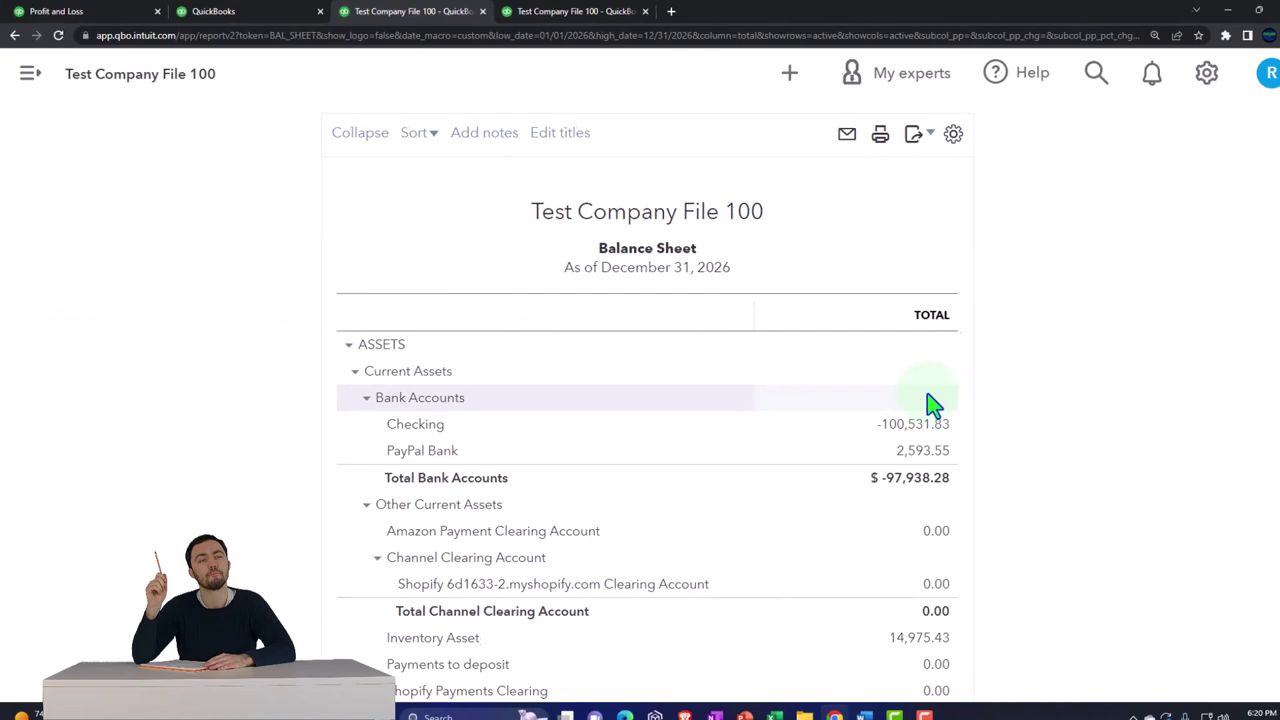
{"action": "scroll", "coordinate": [931, 402], "scroll_direction": "down", "scroll_amount": 10}
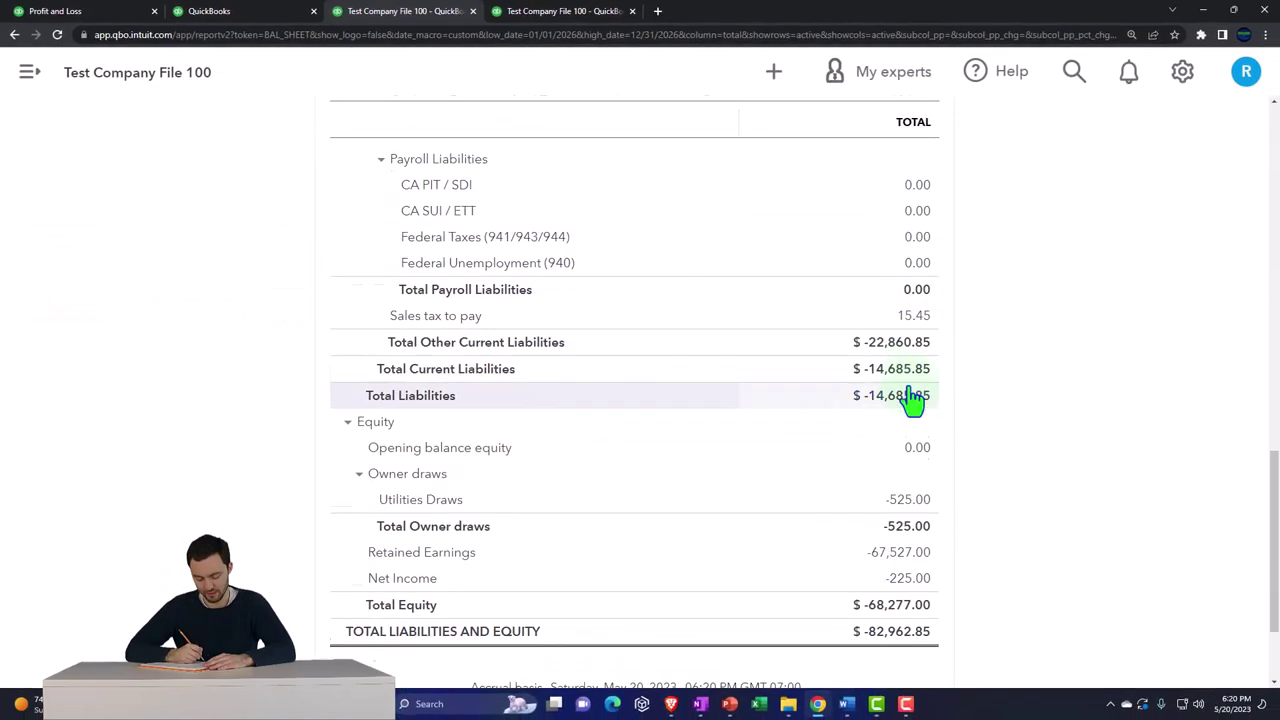
{"action": "scroll", "coordinate": [912, 400], "scroll_direction": "down", "scroll_amount": 1}
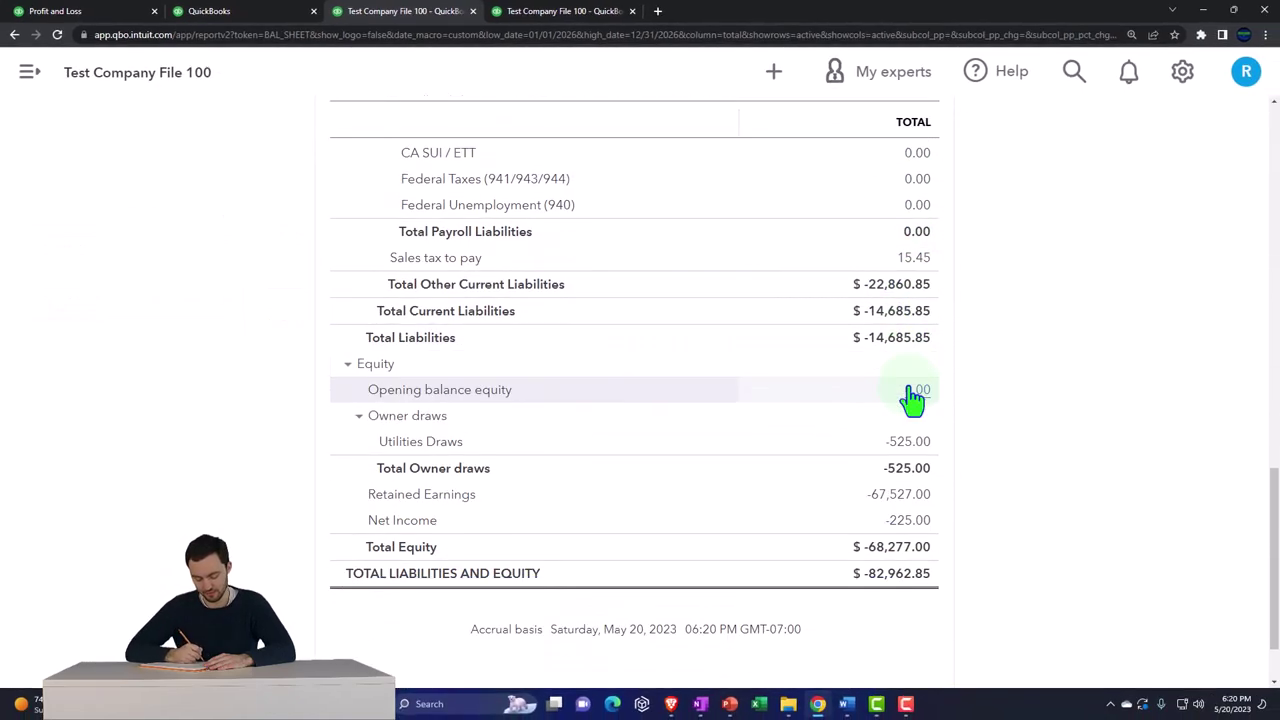
{"action": "left_click", "coordinate": [359, 417]}
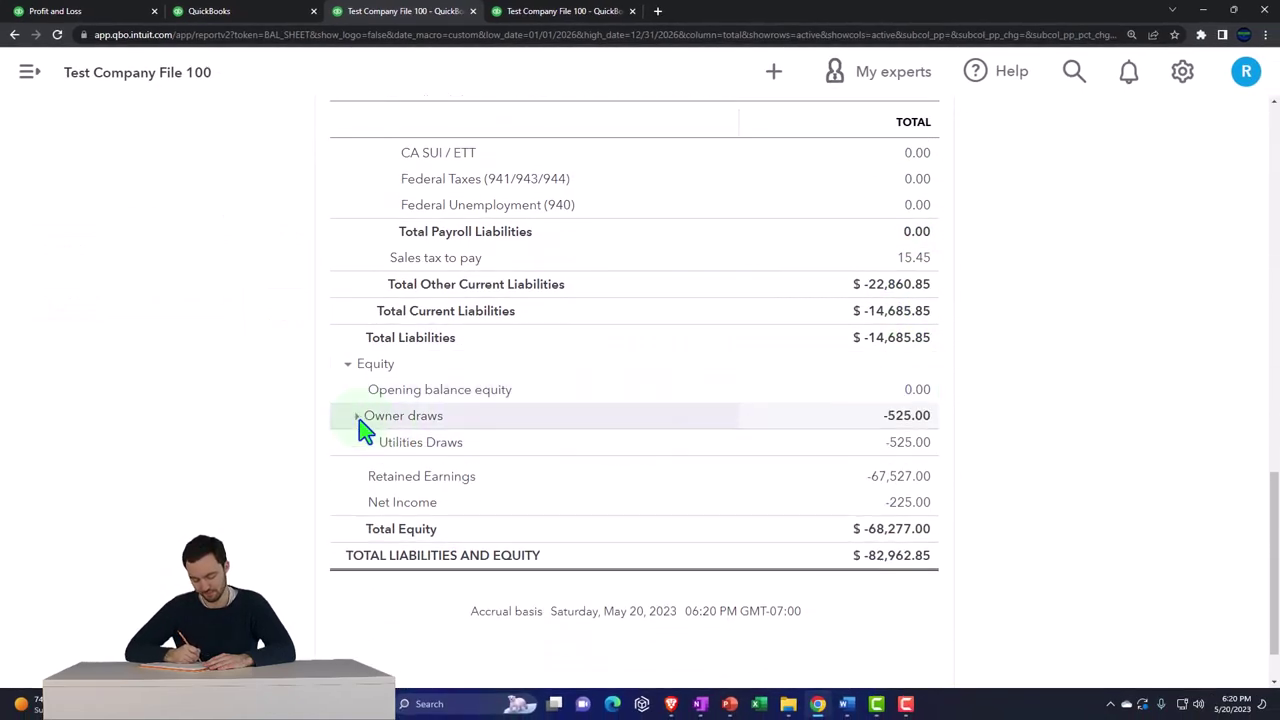
{"action": "left_click", "coordinate": [359, 417]}
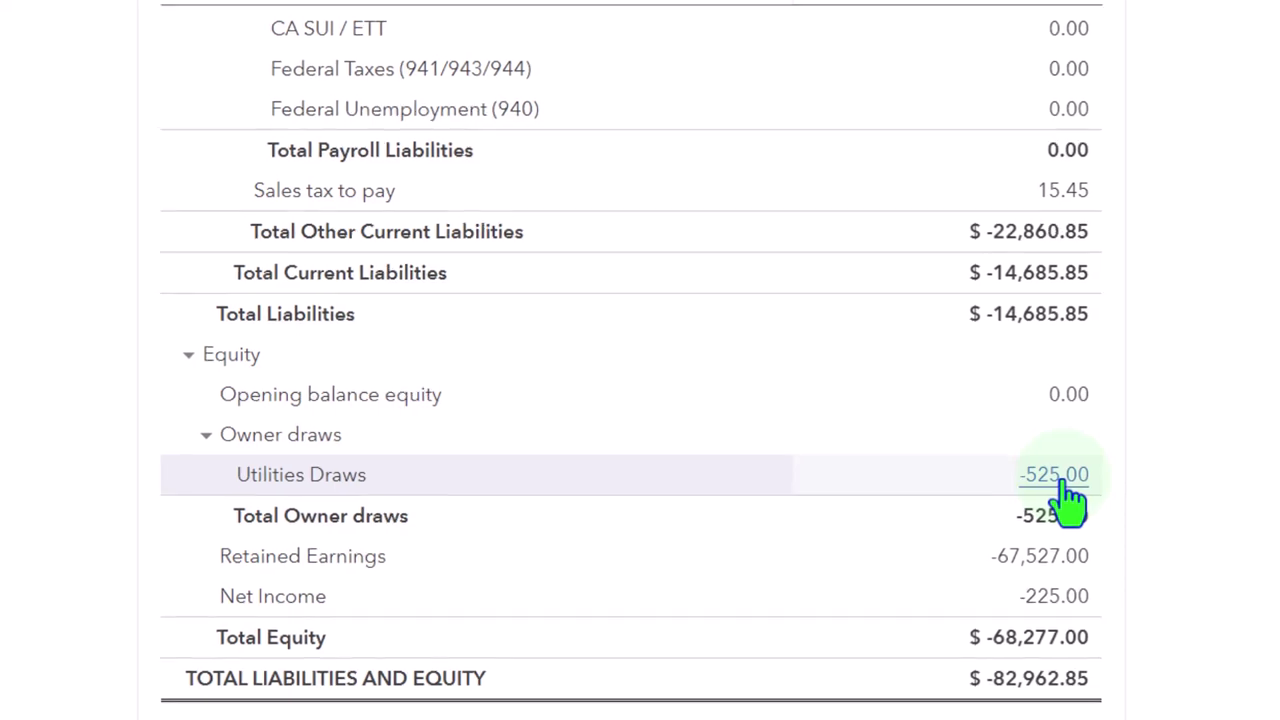
{"action": "left_click", "coordinate": [560, 1]}
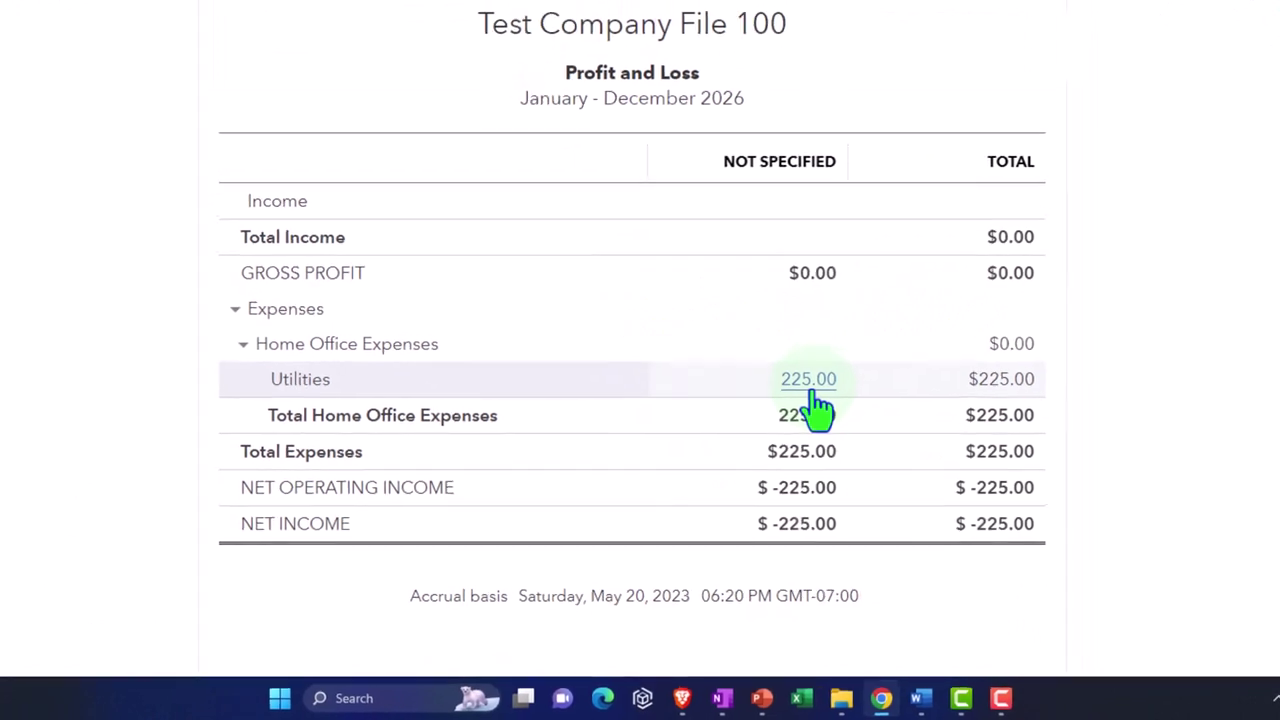
Open the vendors list under Expenses in the browser tab showing the dashboard.
{"action": "left_click", "coordinate": [215, 12]}
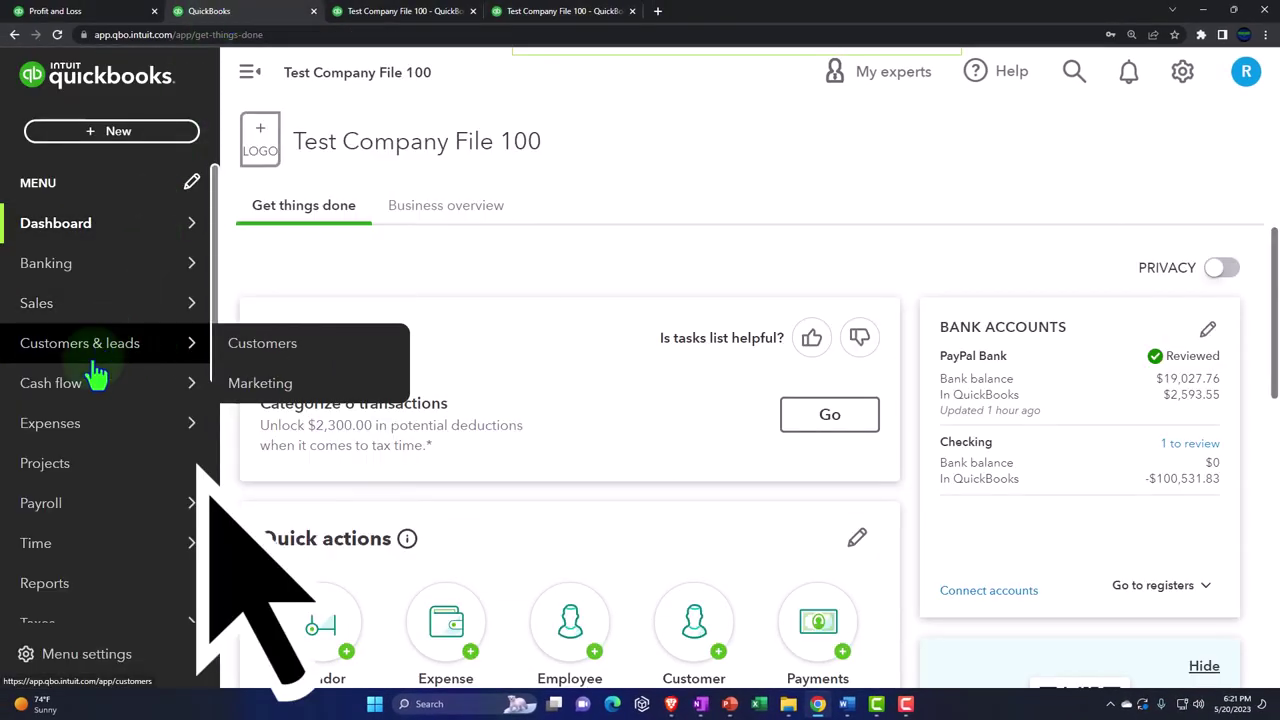
{"action": "mouse_move", "coordinate": [78, 437]}
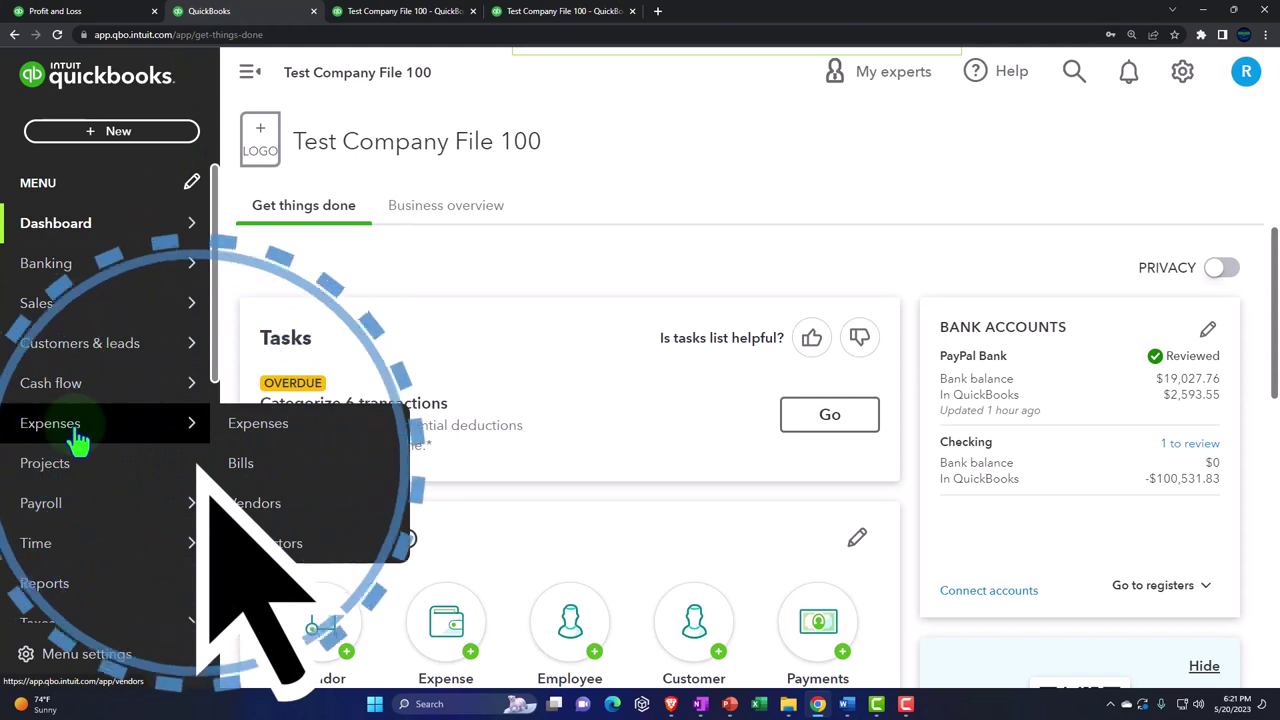
{"action": "left_click", "coordinate": [78, 437]}
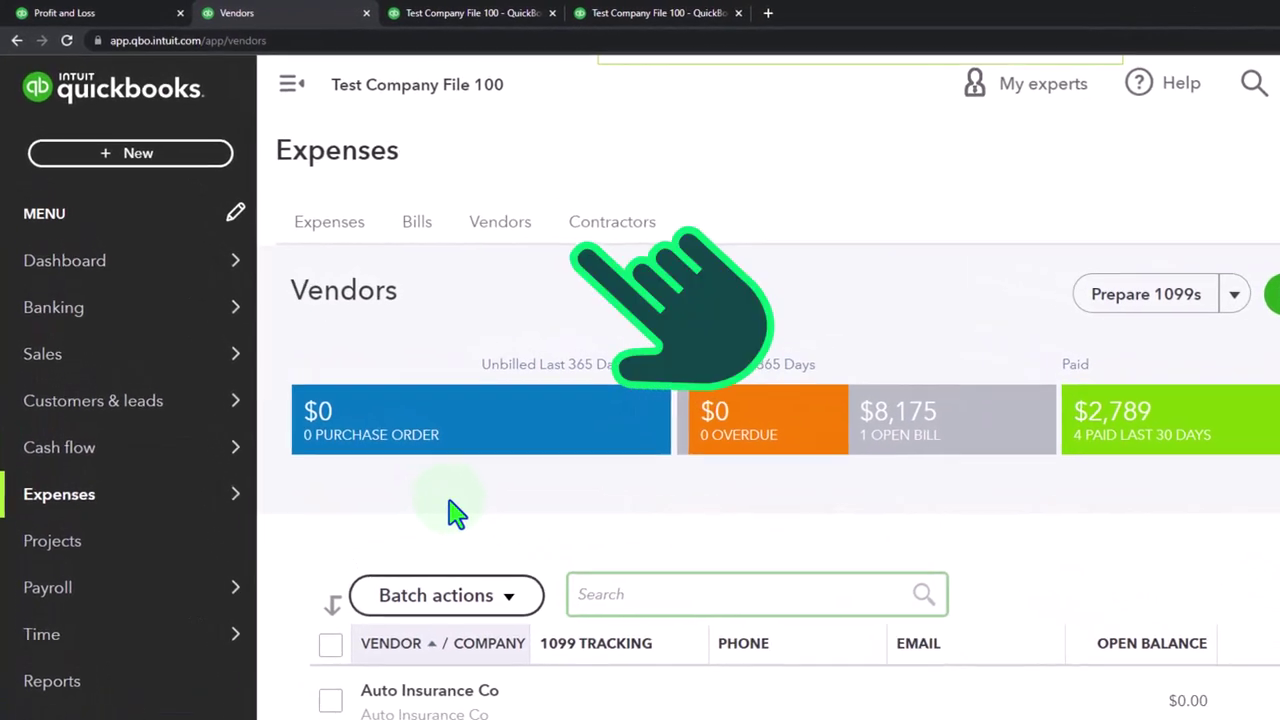
Open the Gas Co record from the vendors list to view its transaction list.
{"action": "left_click", "coordinate": [500, 221]}
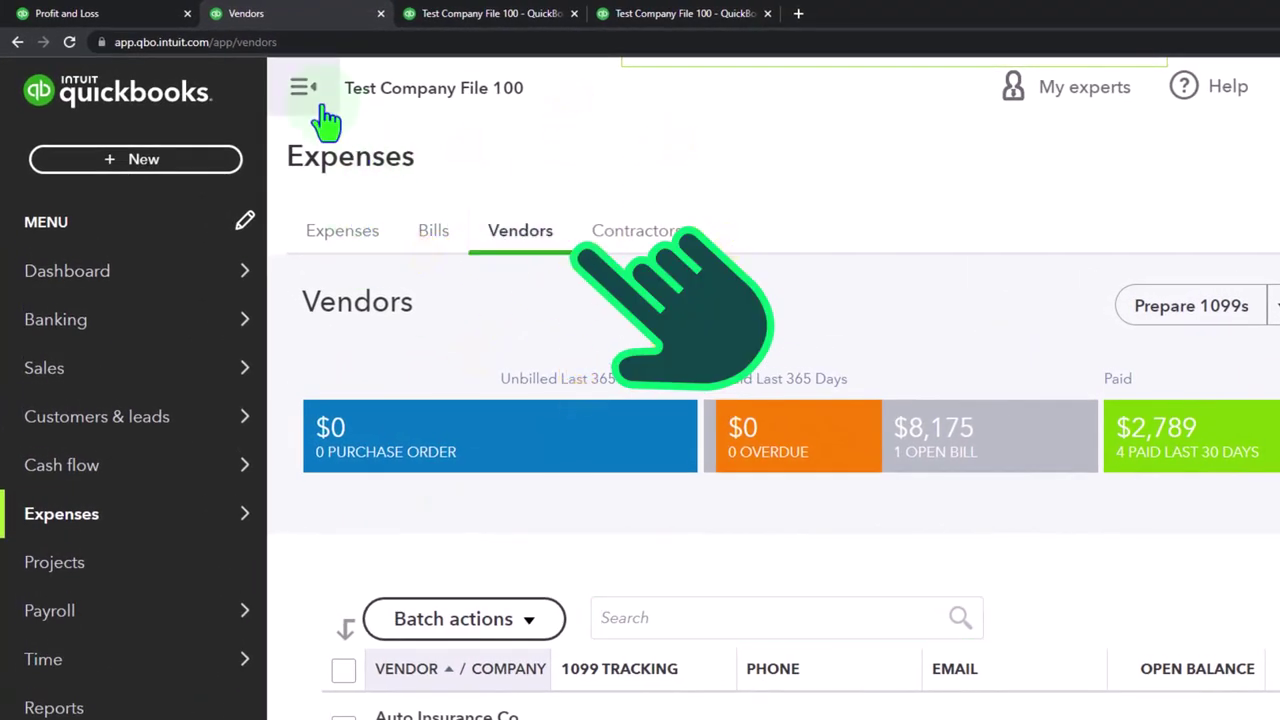
{"action": "left_click", "coordinate": [322, 106]}
{"action": "key", "text": "ctrl+minus"}
{"action": "left_click", "coordinate": [408, 540]}
{"action": "scroll", "coordinate": [418, 556], "scroll_direction": "down", "scroll_amount": 3}
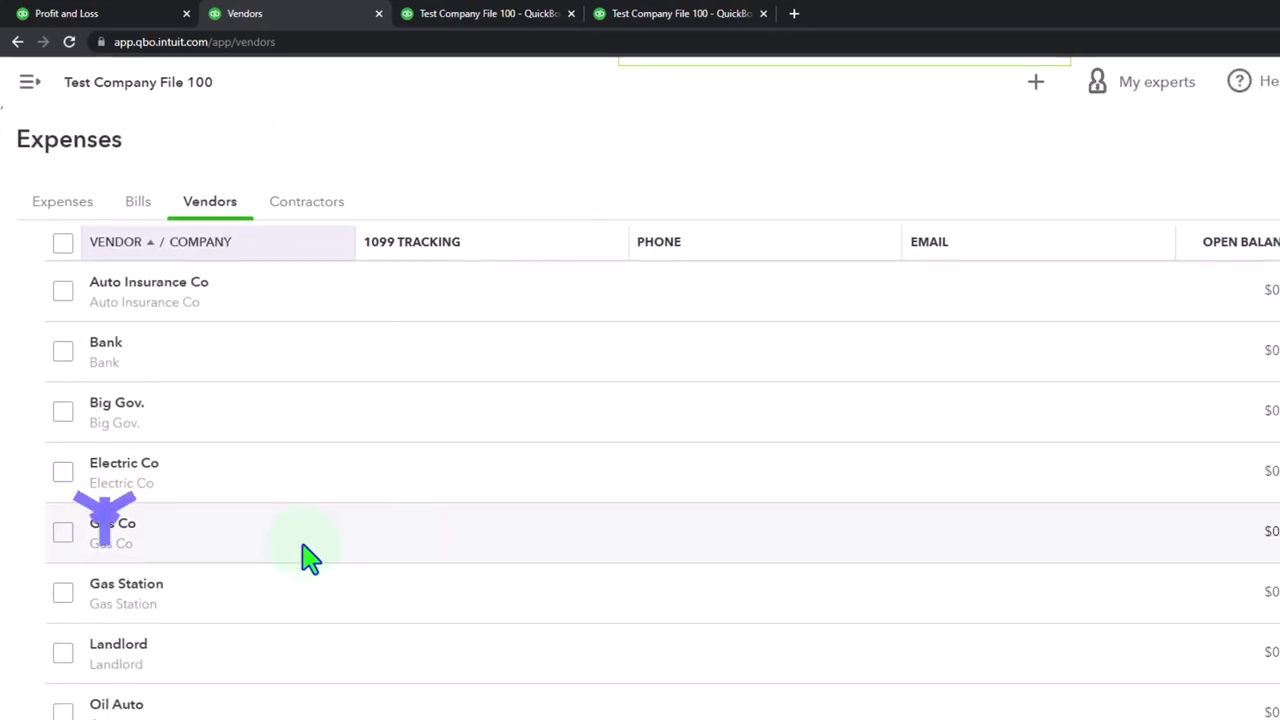
{"action": "left_click", "coordinate": [112, 527]}
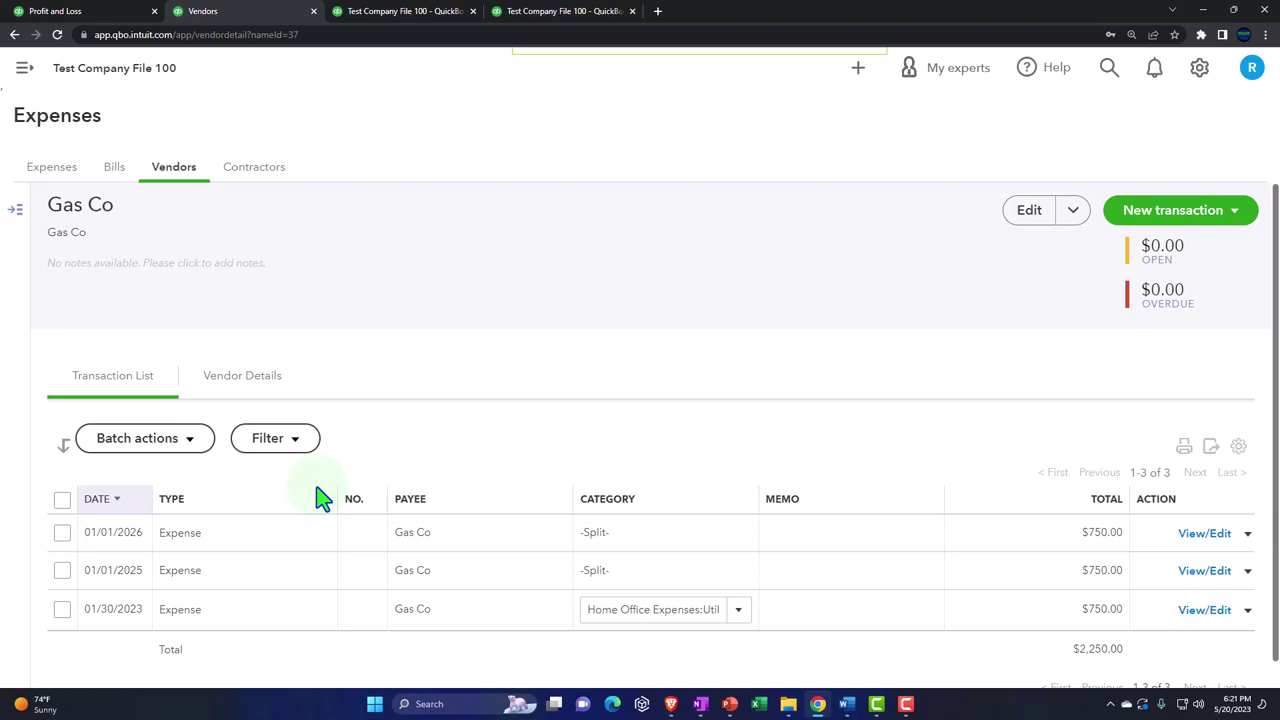
Search the reports for "vend" and open the Transaction List by Vendor report.
{"action": "left_click", "coordinate": [24, 72]}
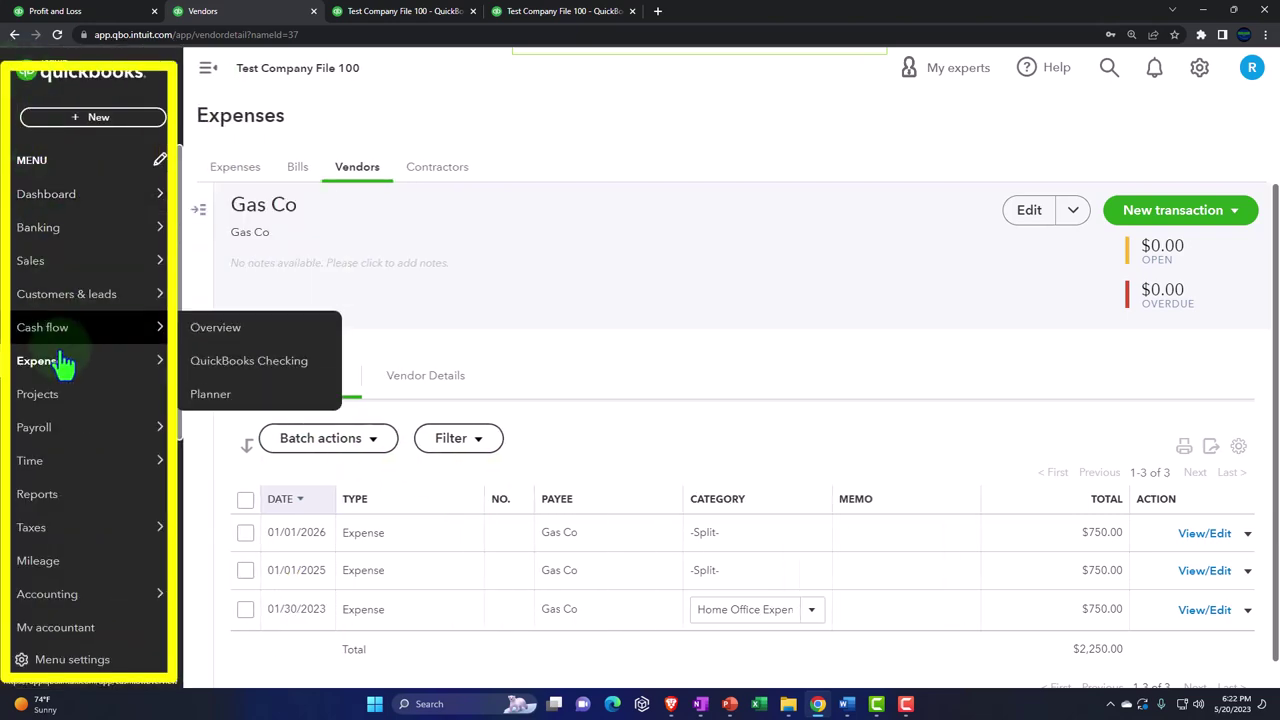
{"action": "left_click", "coordinate": [62, 500]}
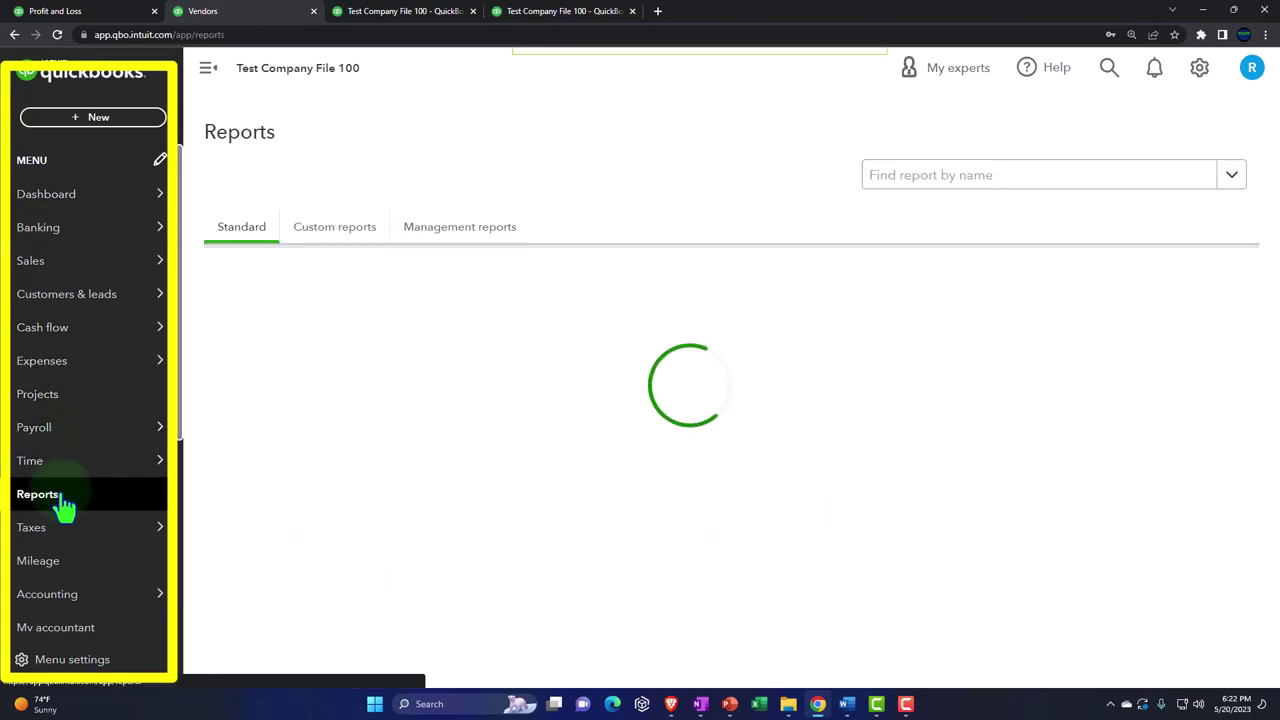
{"action": "left_click", "coordinate": [912, 182]}
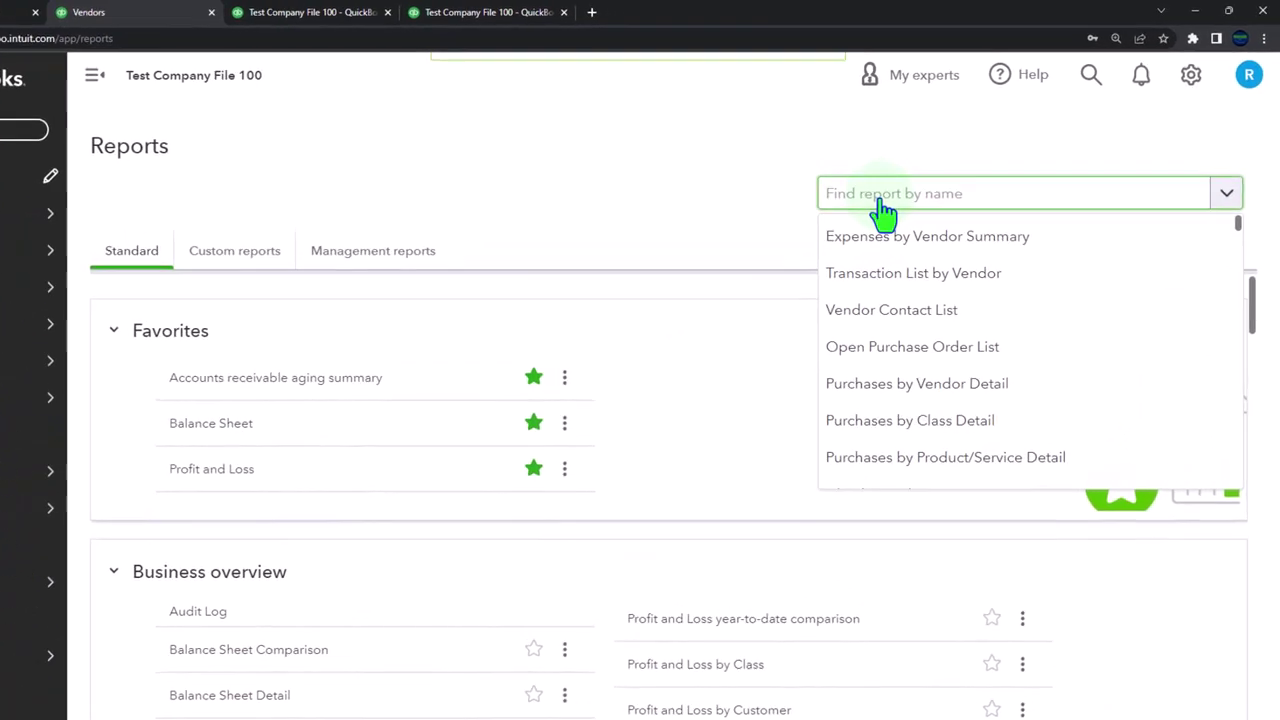
{"action": "type", "text": "vend"}
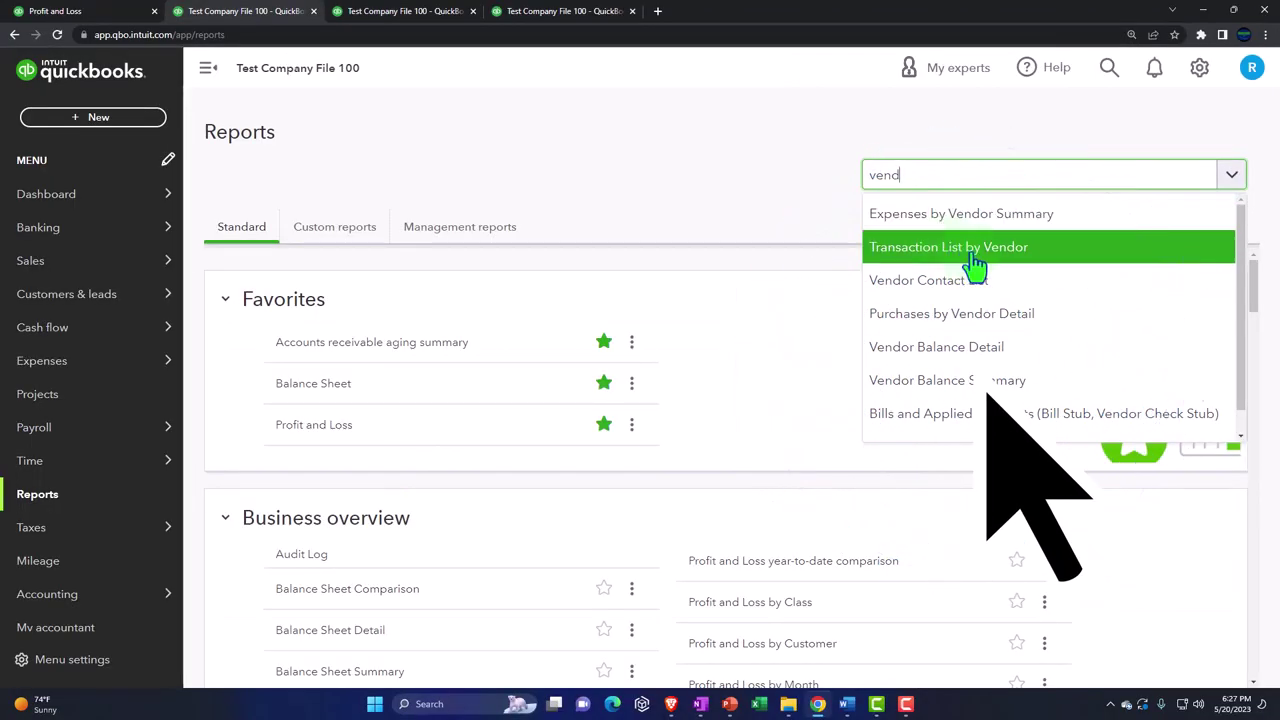
{"action": "left_click", "coordinate": [975, 262]}
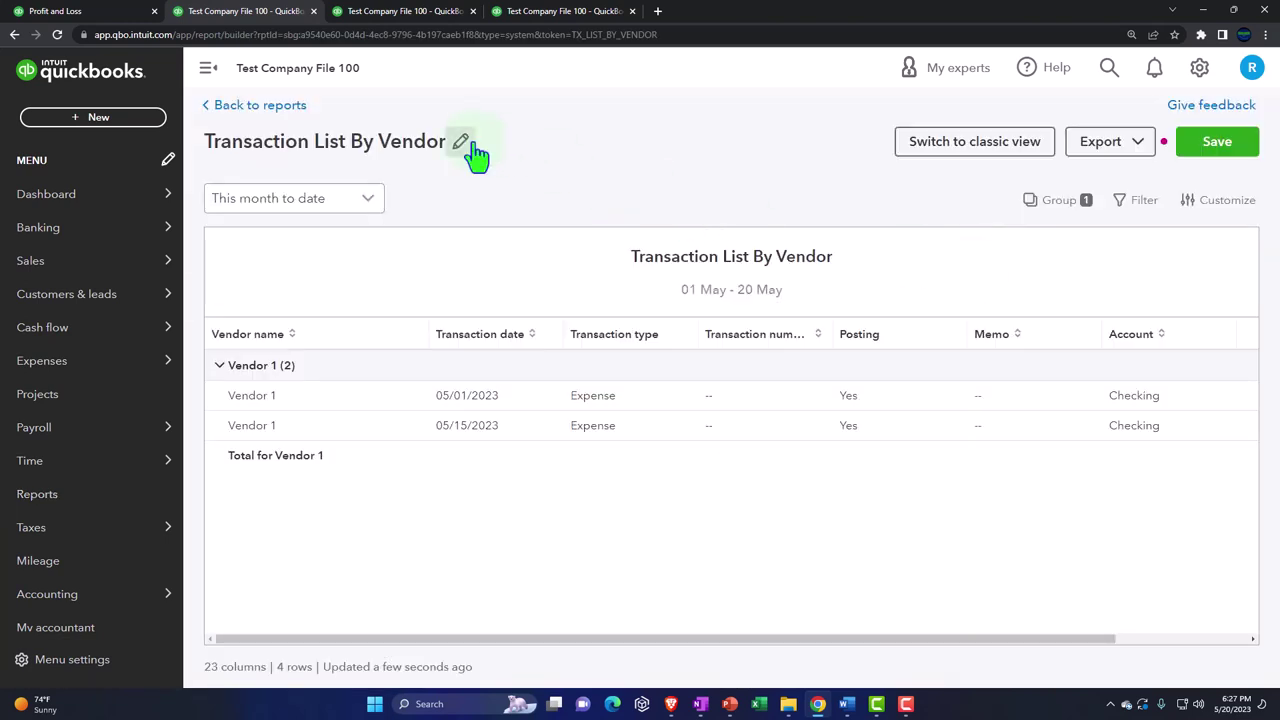
Run the Transaction List by Vendor report with custom dates from 01/01/2026 to 12/31/2026.
{"action": "left_click", "coordinate": [208, 72]}
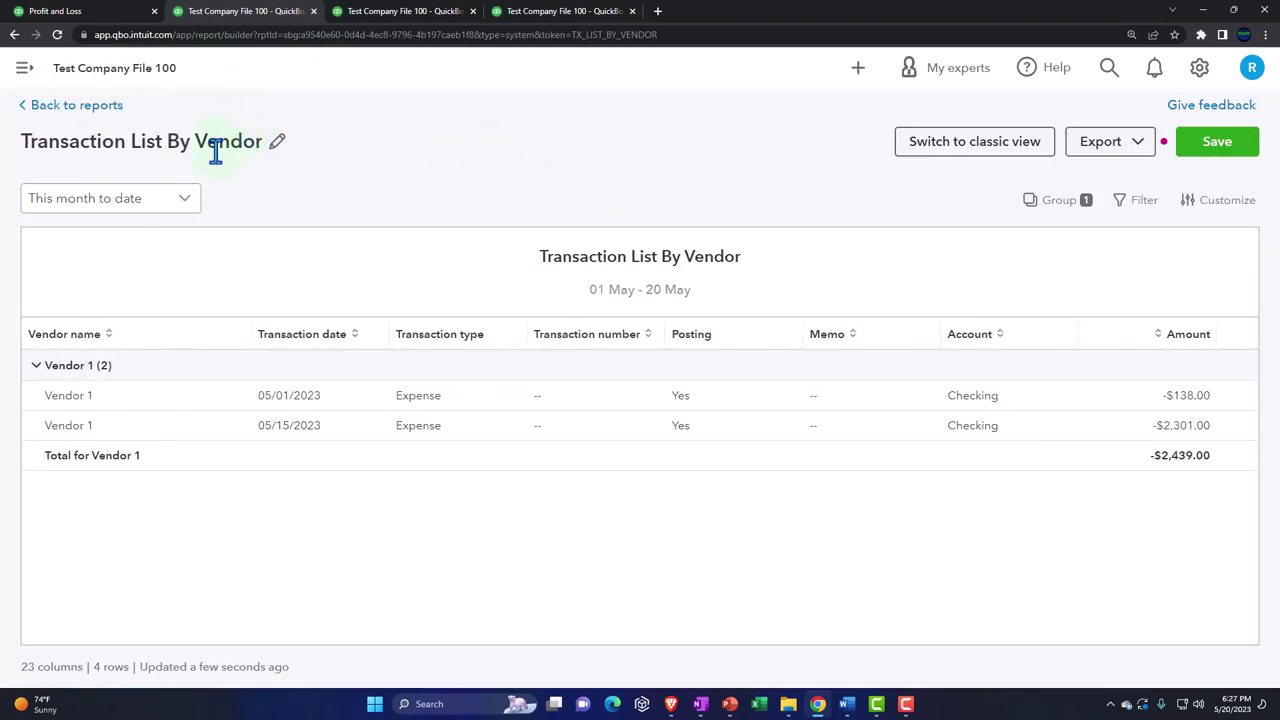
{"action": "left_click", "coordinate": [198, 212]}
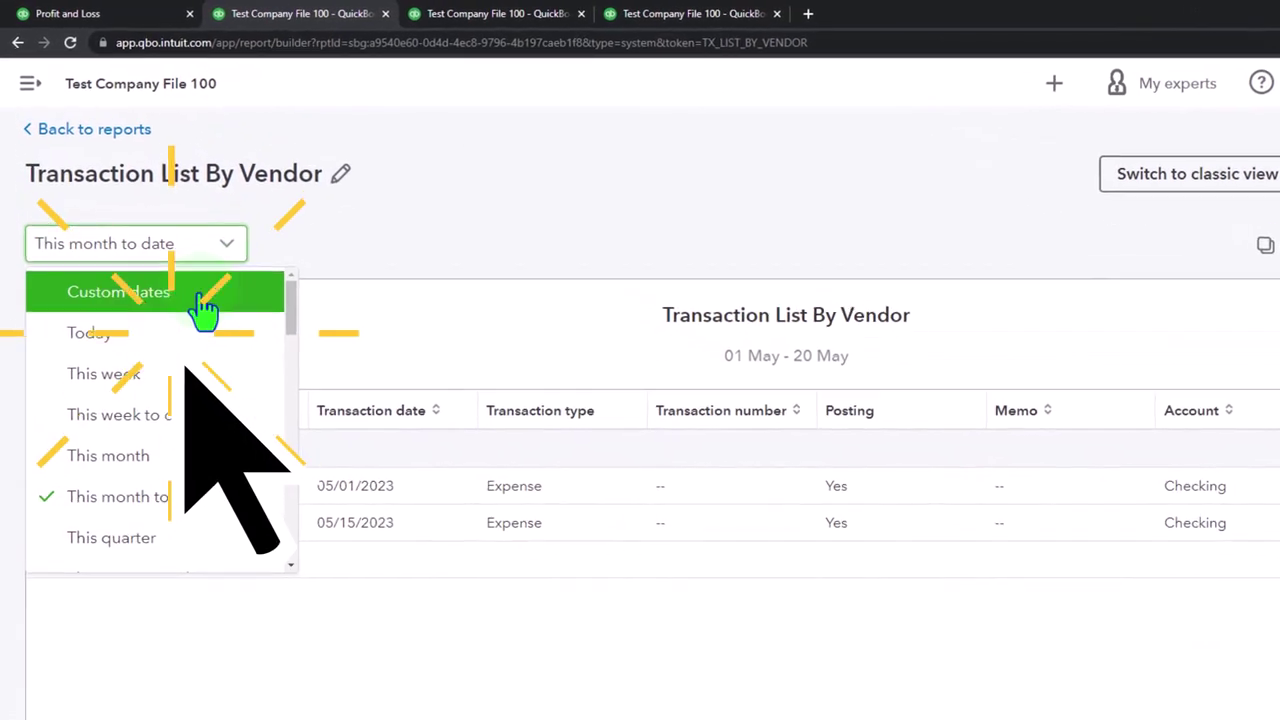
{"action": "left_click", "coordinate": [180, 271]}
{"action": "left_click", "coordinate": [322, 227]}
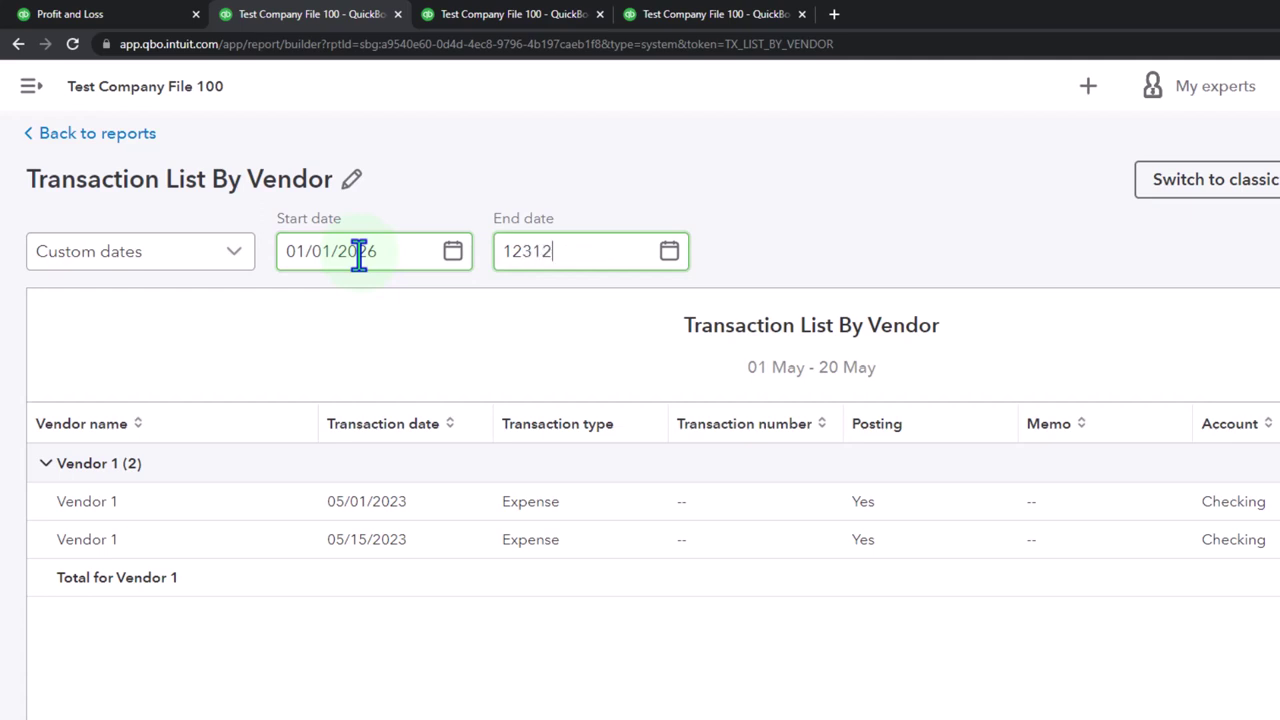
{"action": "left_click", "coordinate": [359, 251]}
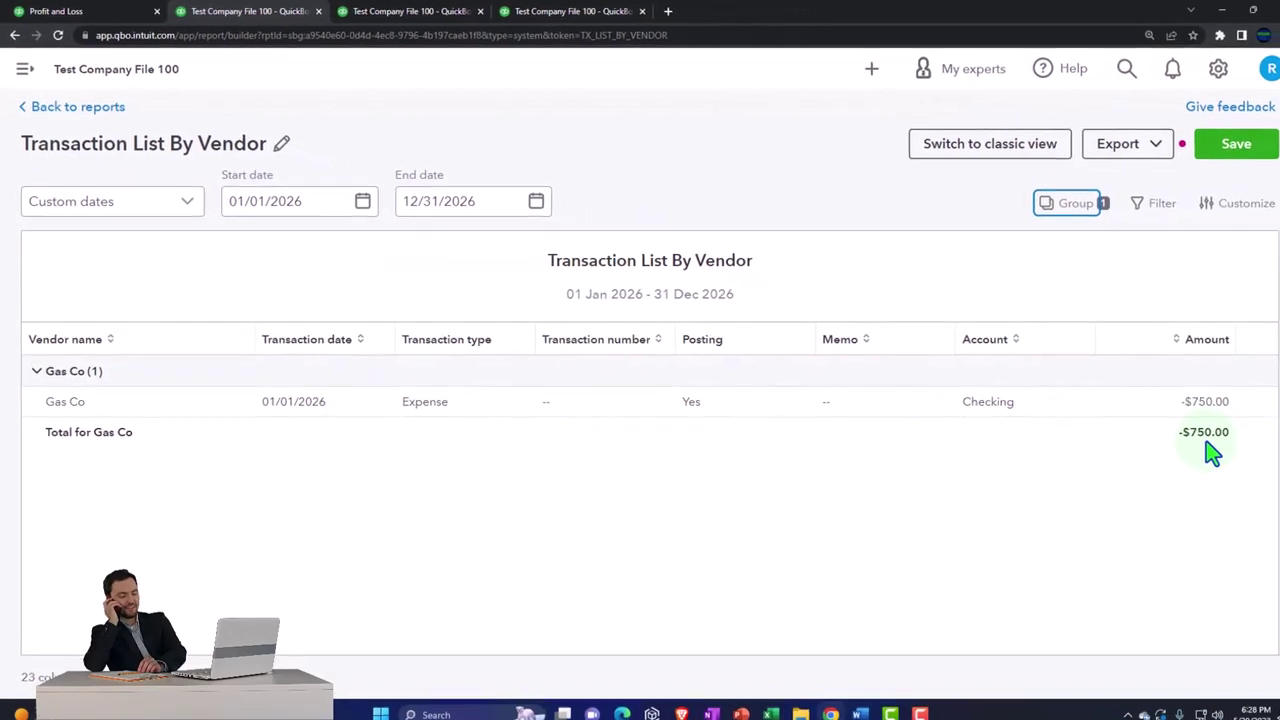
Open the Gas Co expense from the report to examine its category split, then return to the vendor transaction list.
{"action": "left_click", "coordinate": [436, 408]}
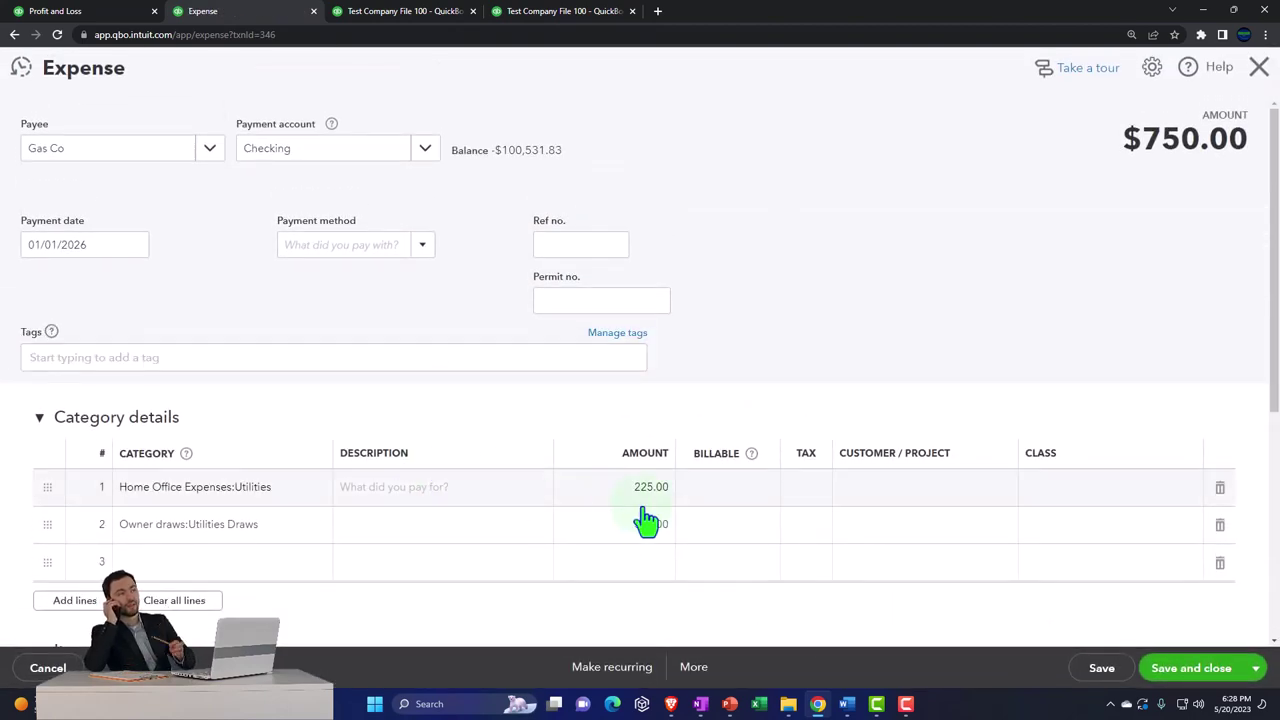
{"action": "left_click", "coordinate": [1248, 98]}
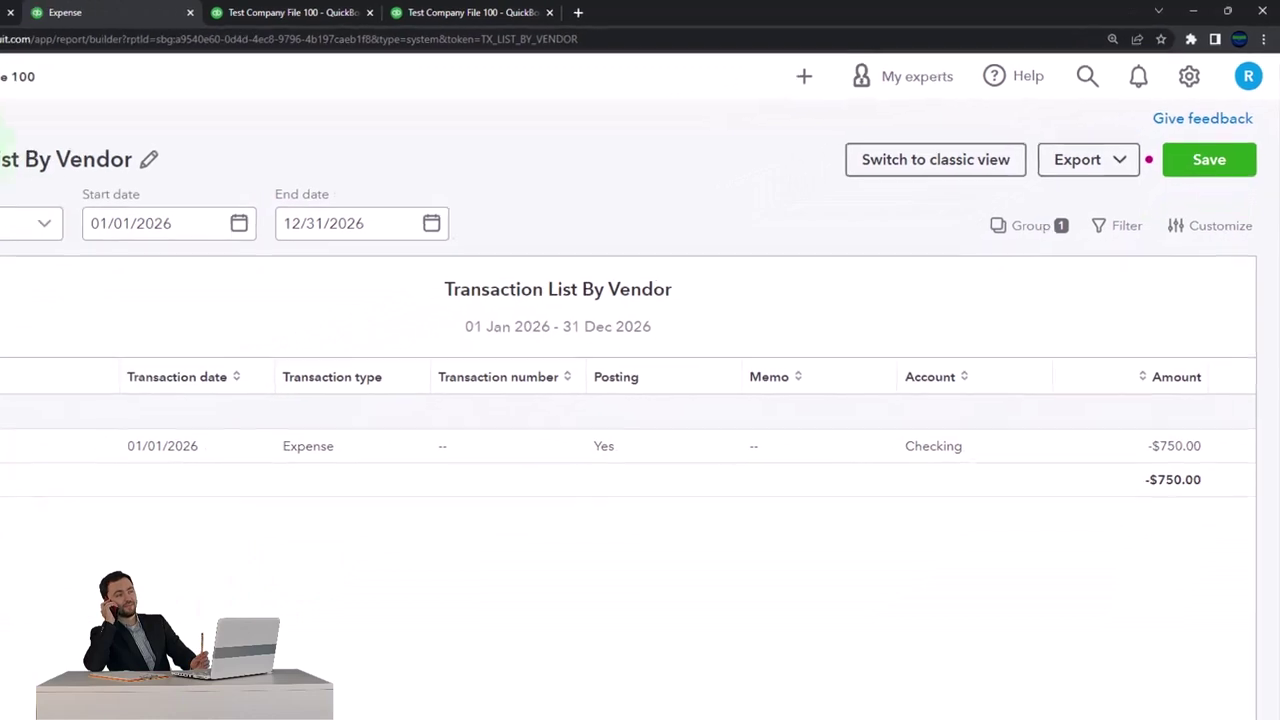
{"action": "left_click", "coordinate": [82, 108]}
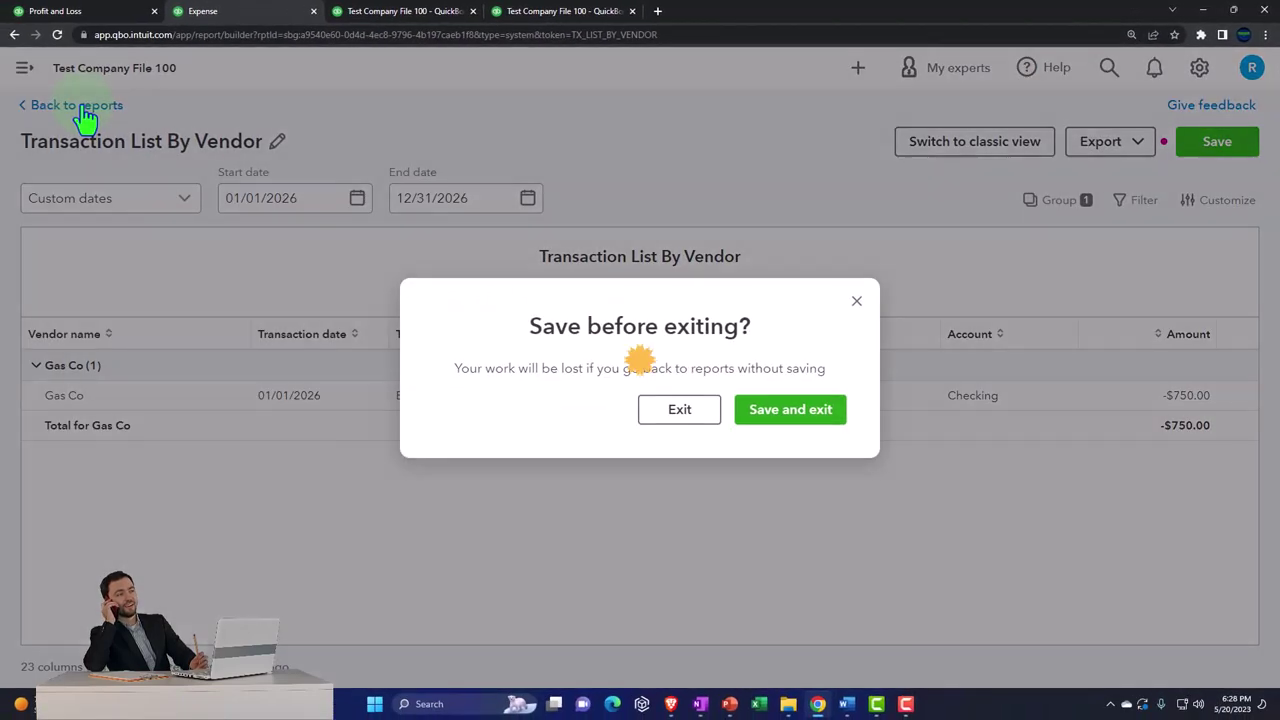
{"action": "left_click", "coordinate": [856, 301]}
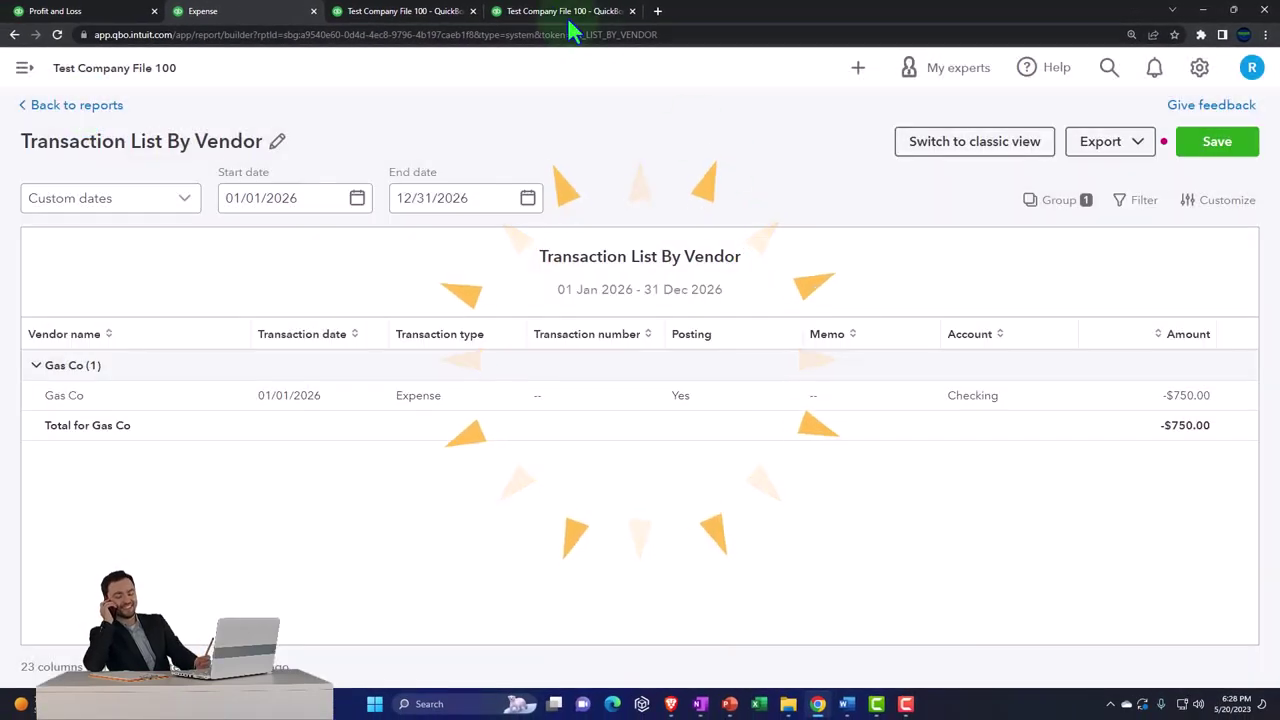
Review the Utilities line in the 2026 Profit and Loss report, then return to the vendor transaction list.
{"action": "left_click", "coordinate": [548, 12]}
{"action": "scroll", "coordinate": [871, 474], "scroll_direction": "down", "scroll_amount": 2}
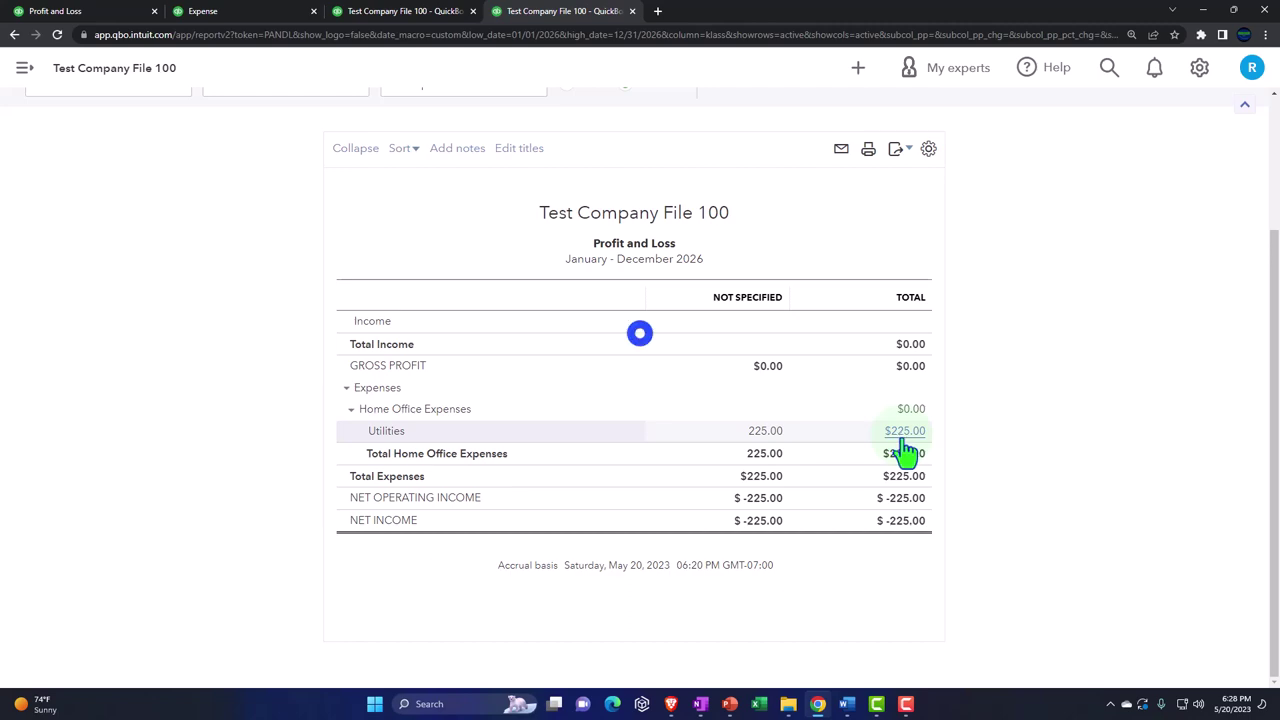
{"action": "left_click", "coordinate": [113, 16]}
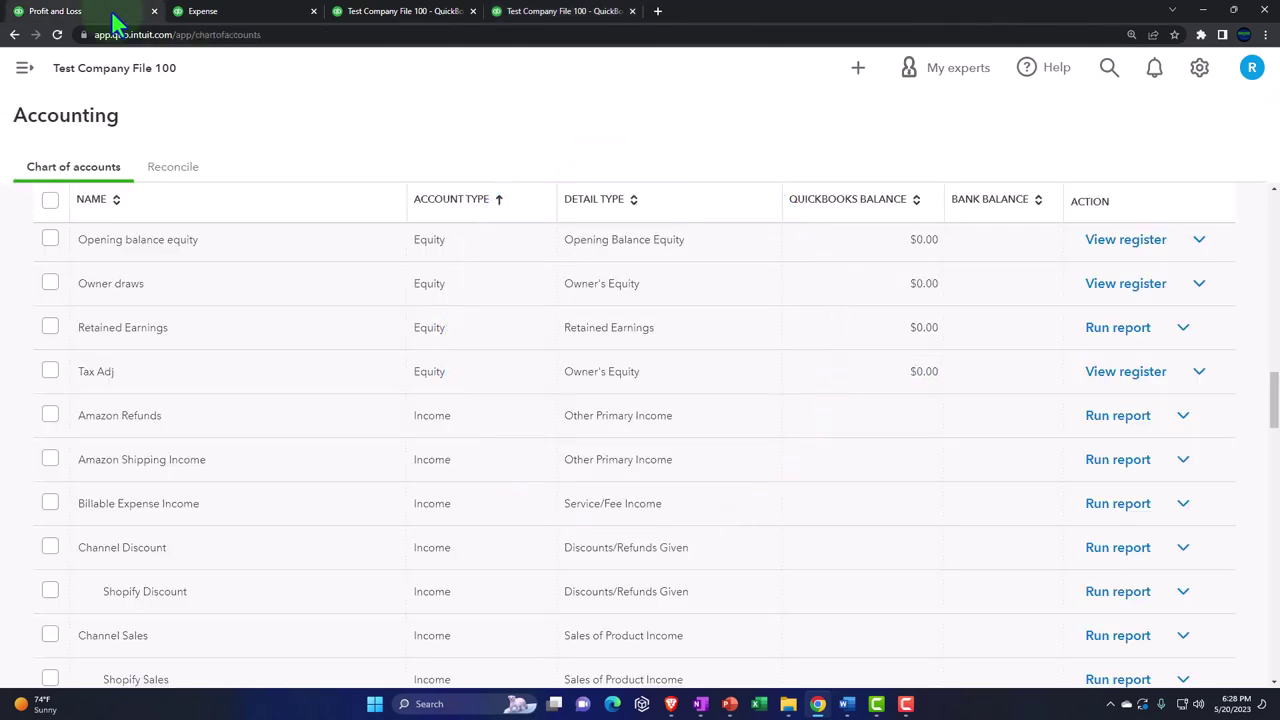
{"action": "left_click", "coordinate": [199, 14]}
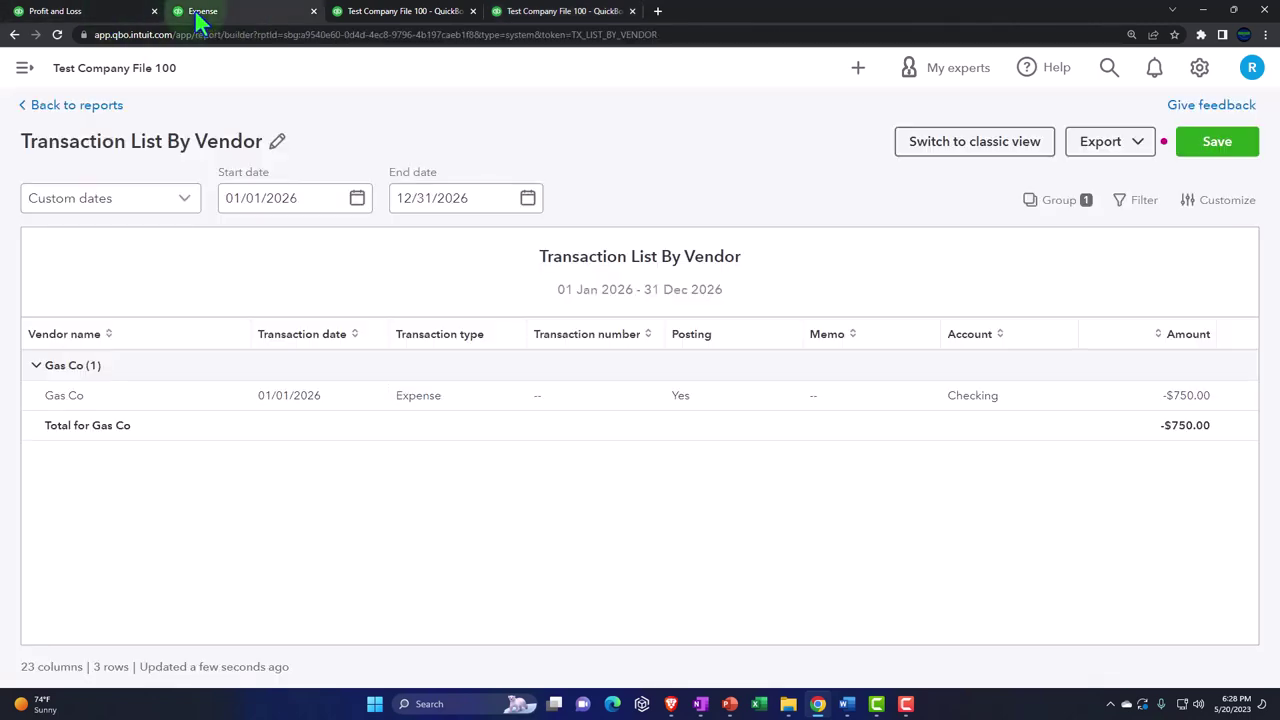
Start a new expense with Landlord as the payee, keeping the filled-in rent lines, and move to the first line's amount.
{"action": "left_click", "coordinate": [24, 68]}
{"action": "left_click", "coordinate": [66, 124]}
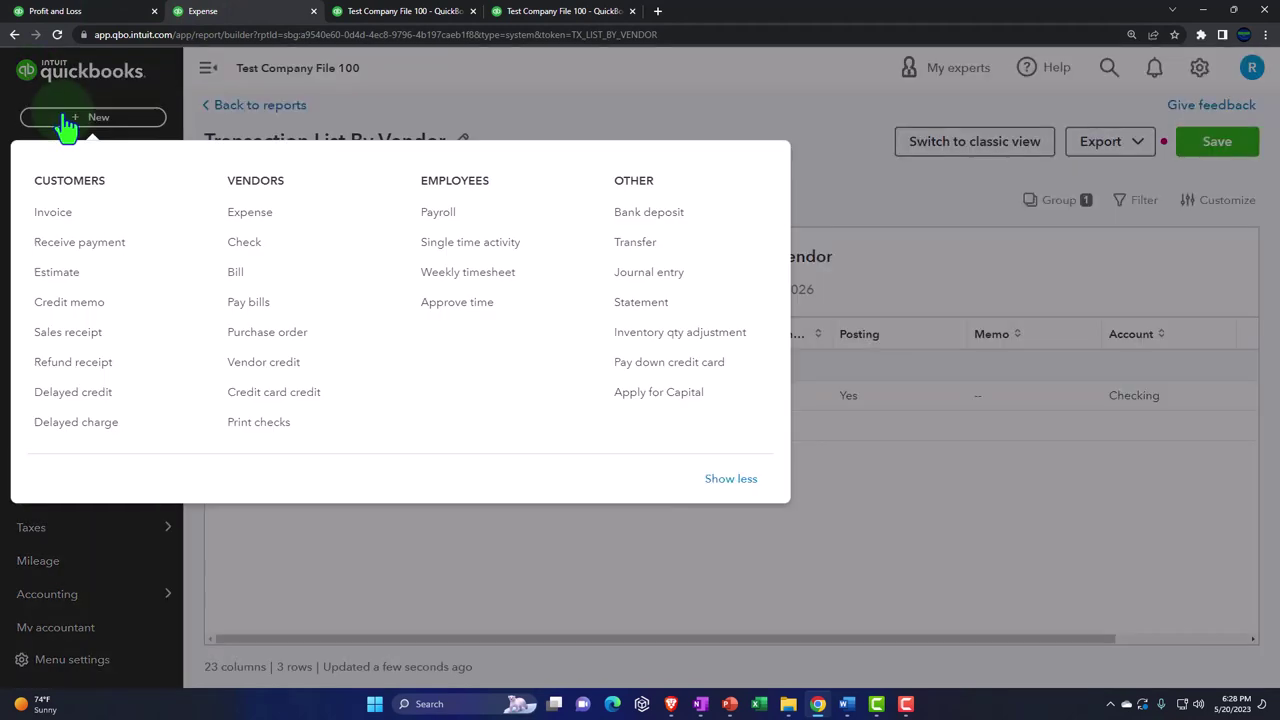
{"action": "left_click", "coordinate": [232, 214]}
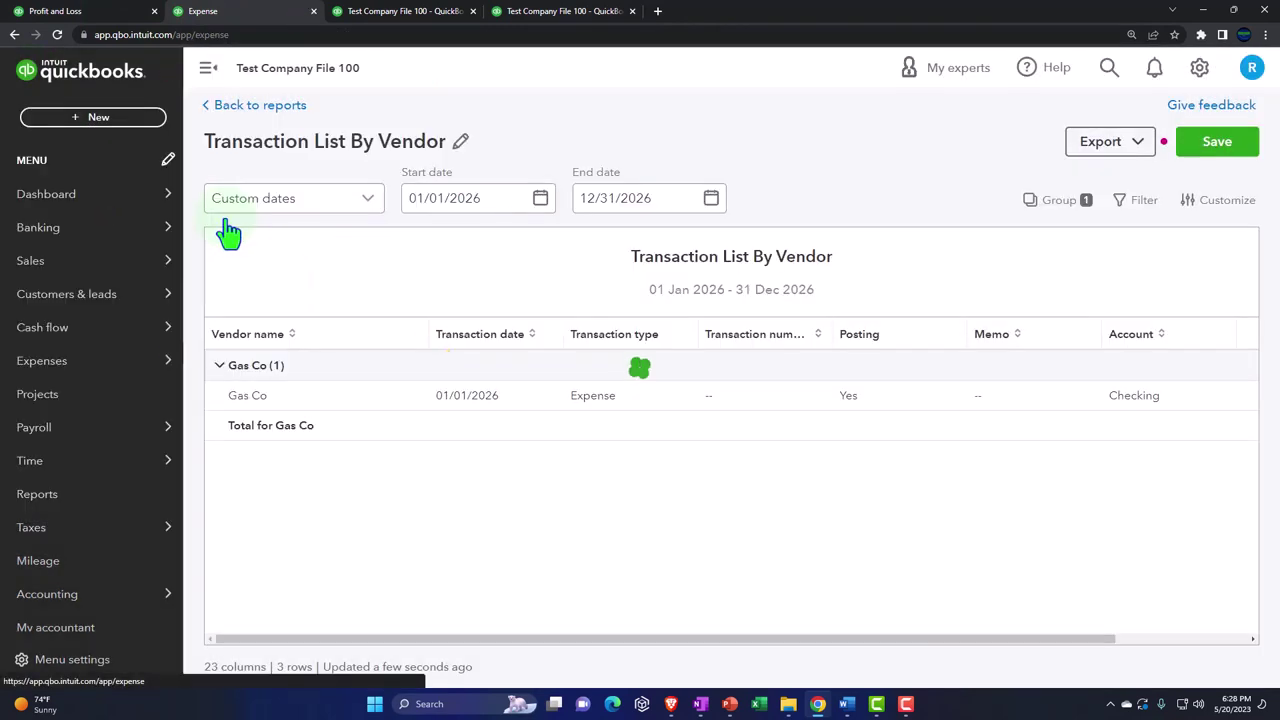
{"action": "left_click", "coordinate": [150, 160]}
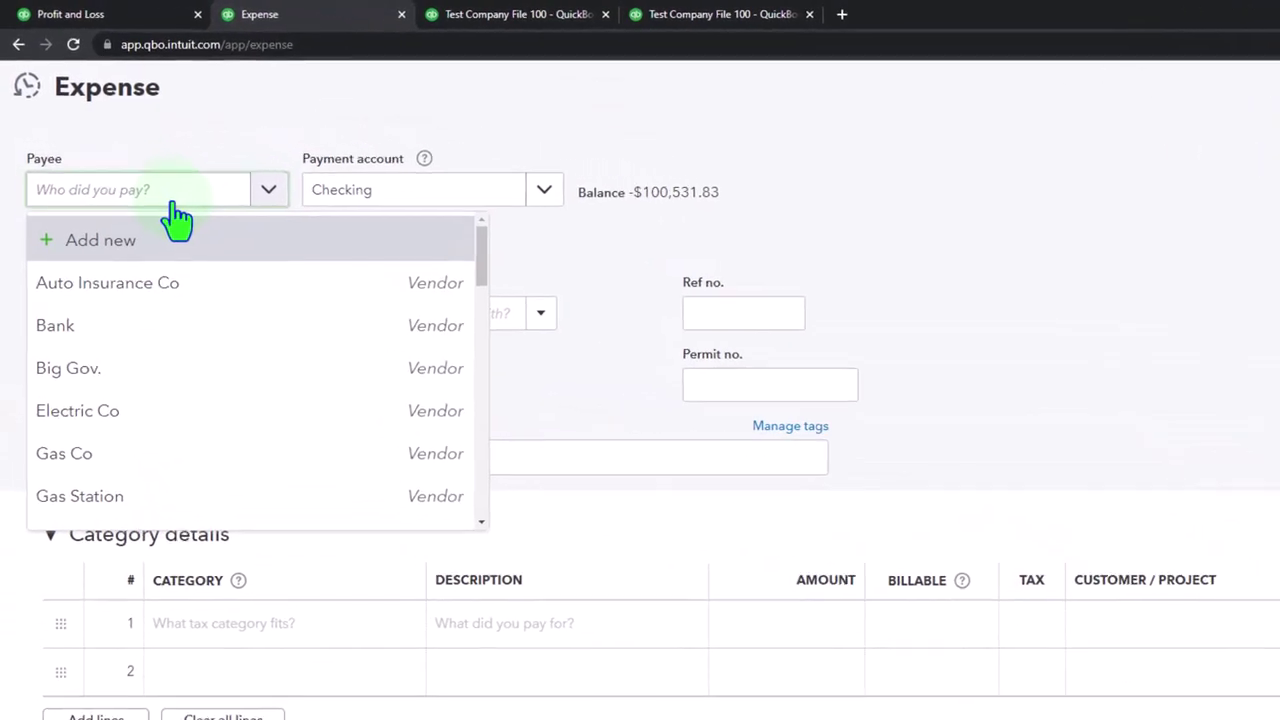
{"action": "type", "text": "lan"}
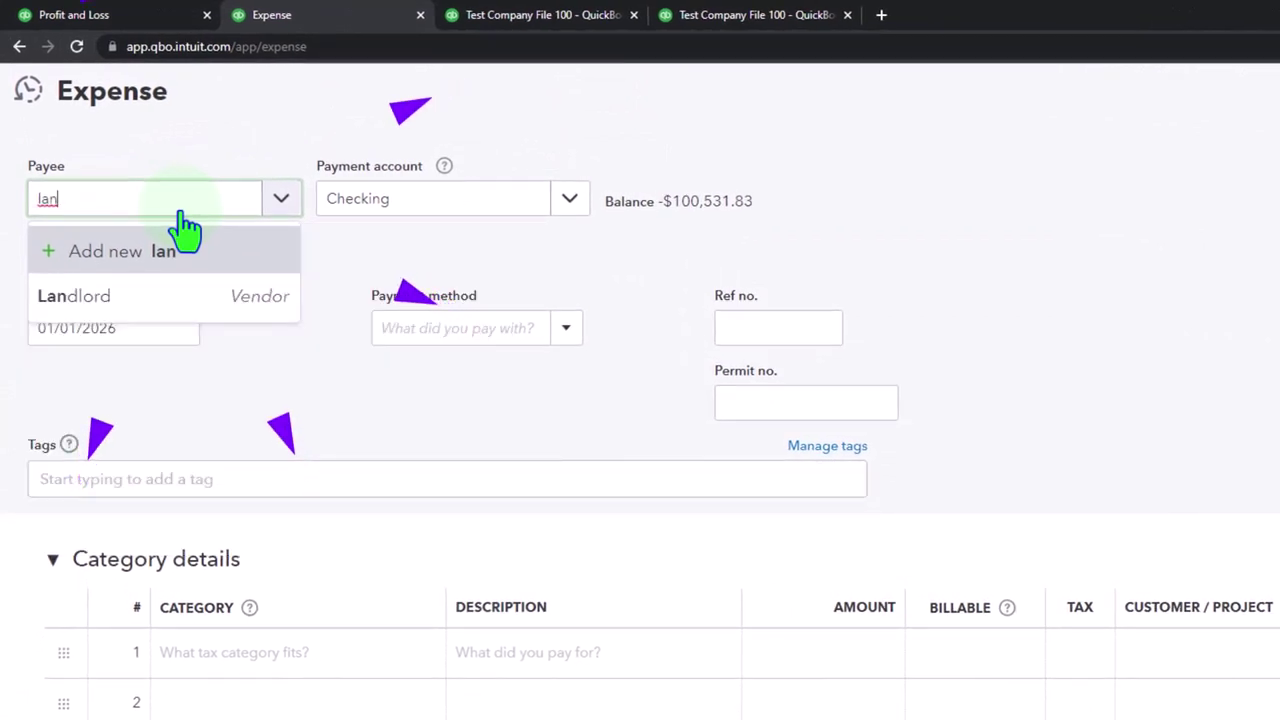
{"action": "key", "text": "Down"}
{"action": "key", "text": "Tab"}
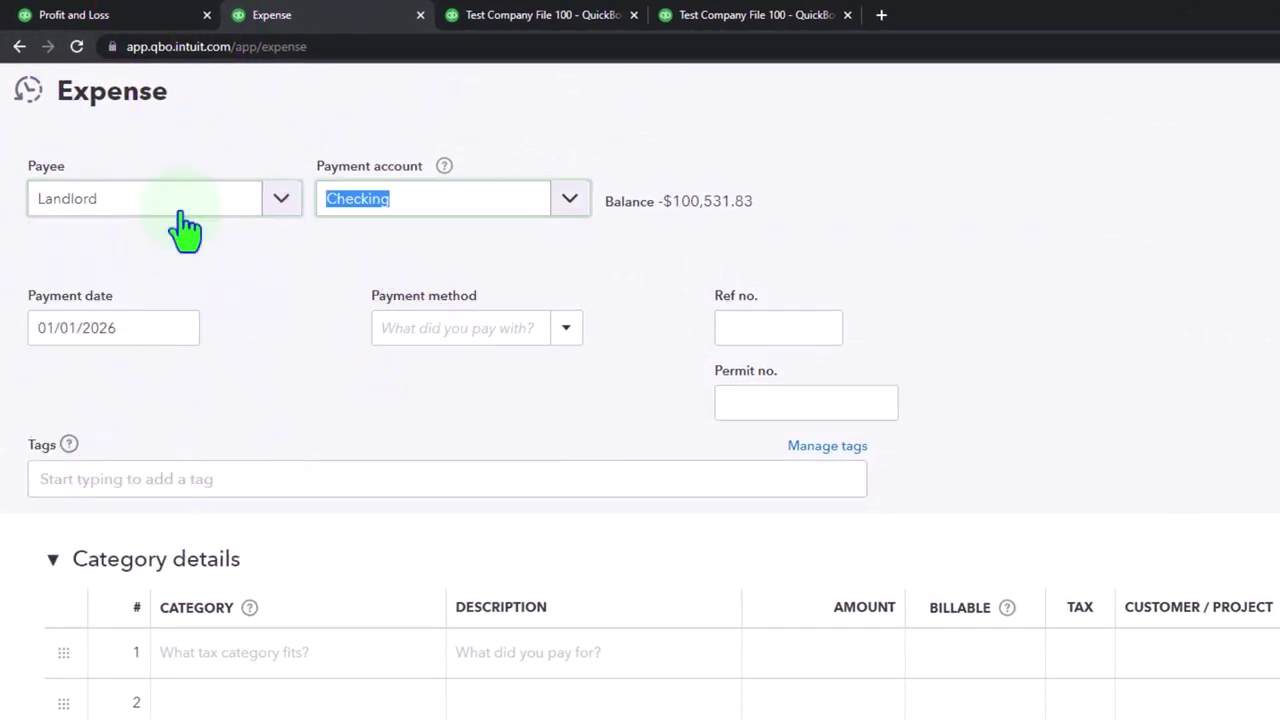
{"action": "key", "text": "Tab"}
{"action": "key", "text": "Tab"}
{"action": "key", "text": "Tab"}
{"action": "key", "text": "Tab"}
{"action": "key", "text": "Tab"}
{"action": "key", "text": "Tab"}
{"action": "key", "text": "Tab"}
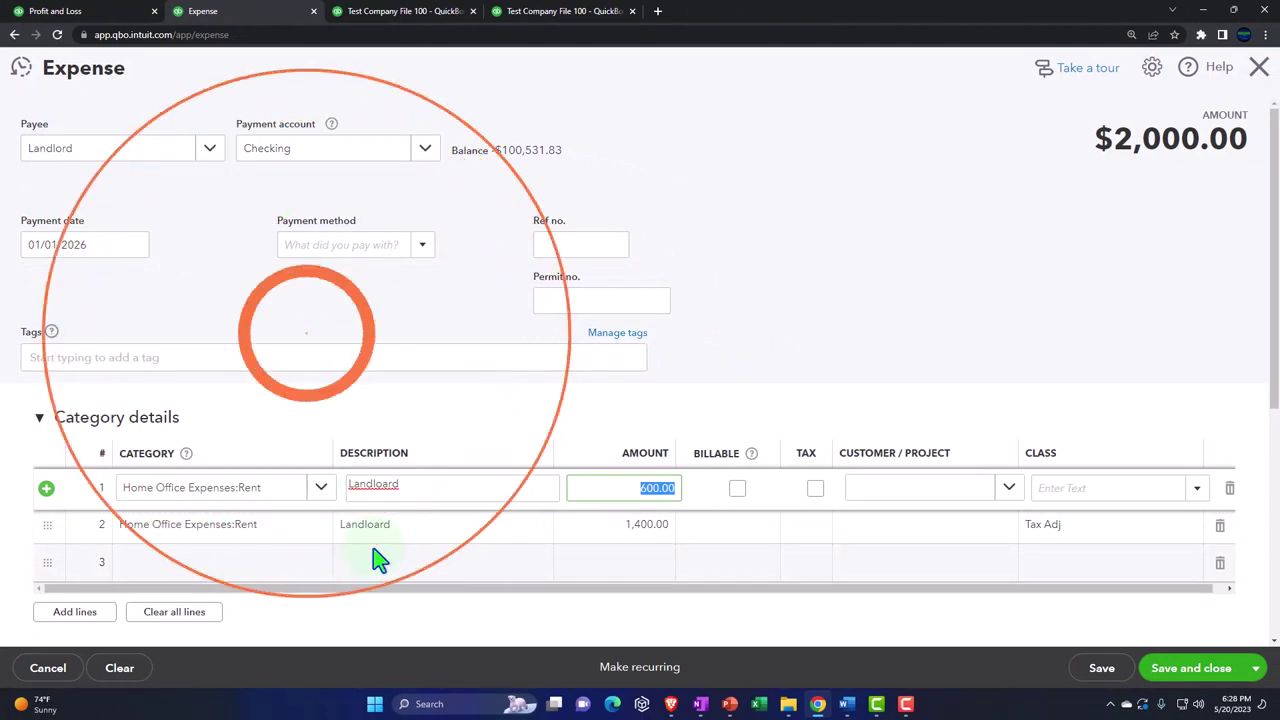
Use the Windows Calculator to check the 600 business portion of the rent, then close it.
{"action": "left_click", "coordinate": [440, 704]}
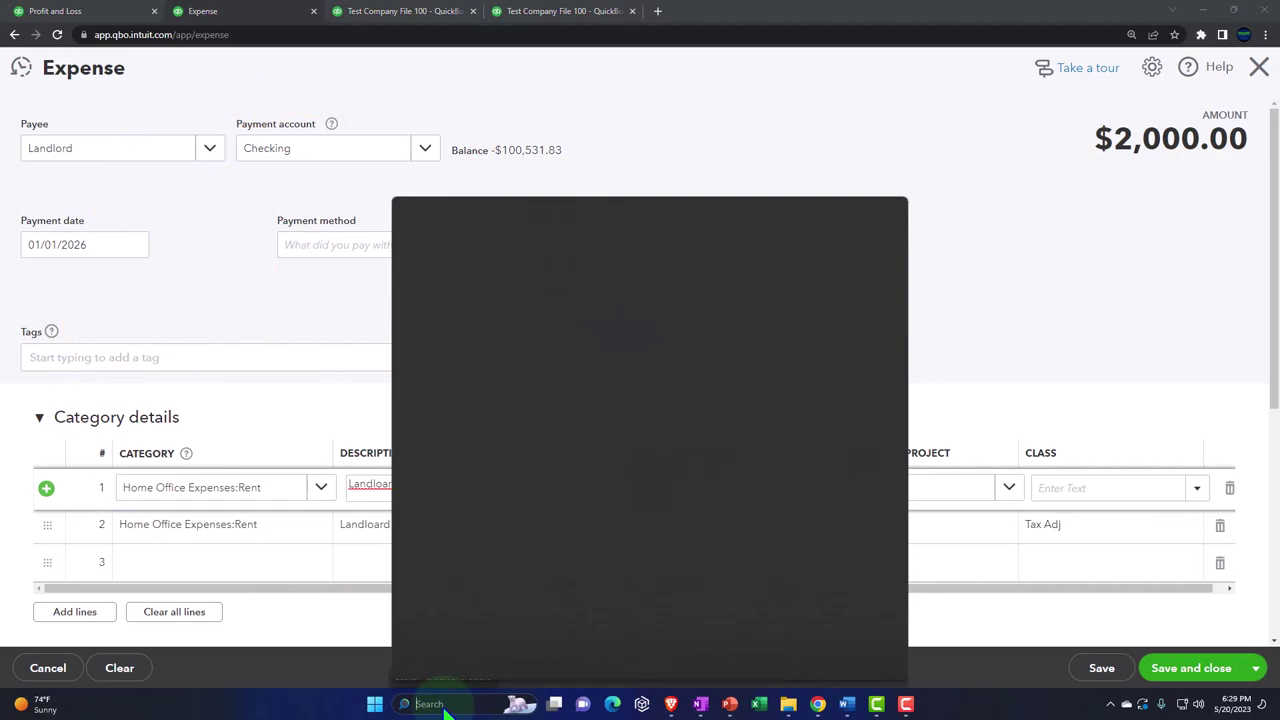
{"action": "type", "text": "calc"}
{"action": "key", "text": "Return"}
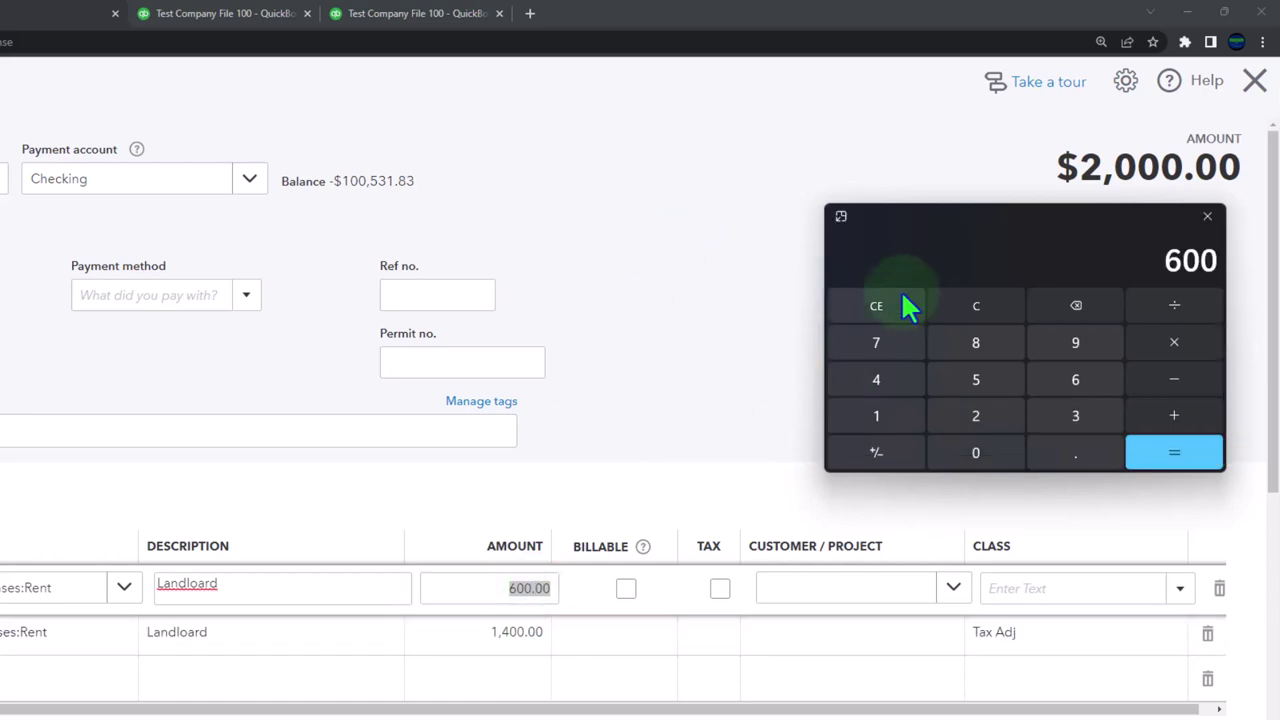
{"action": "key", "text": "alt+F4"}
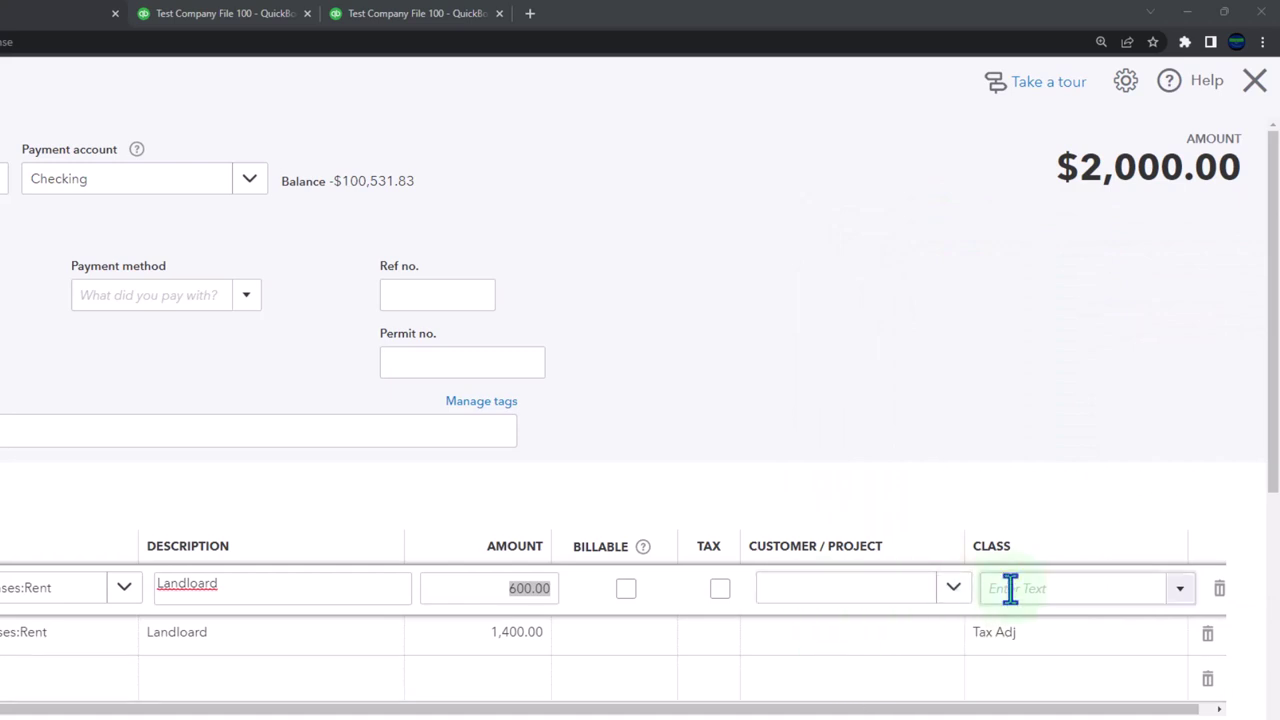
Clear the Tax Adj class from the 1,400.00 rent line and add Rent Draws as a new category for it.
{"action": "left_click", "coordinate": [1022, 640]}
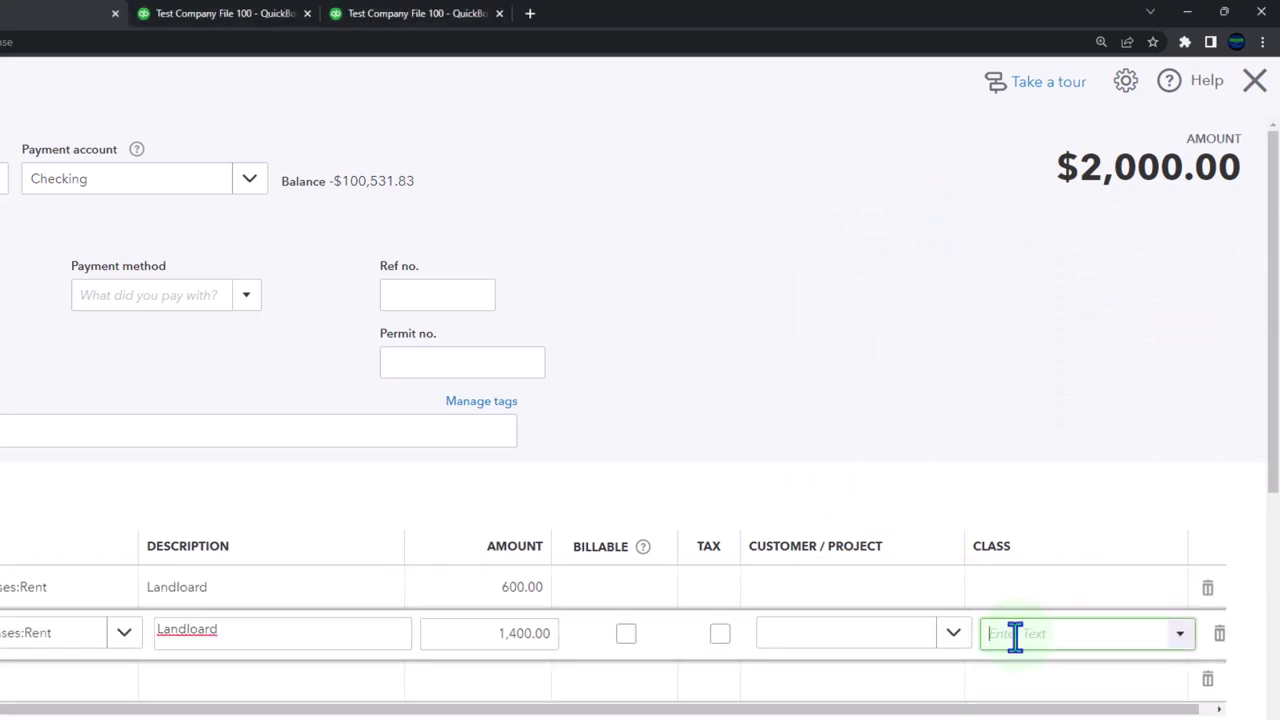
{"action": "left_click", "coordinate": [124, 632]}
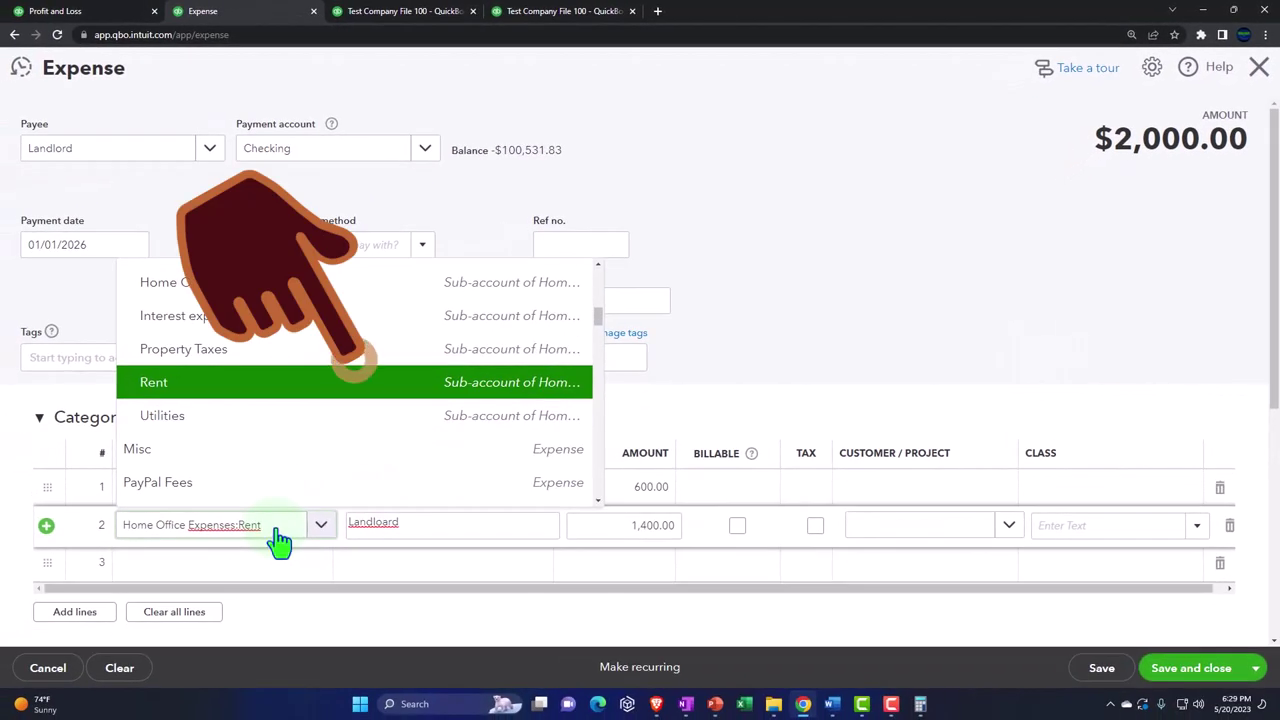
{"action": "left_click_drag", "start_coordinate": [280, 530], "coordinate": [104, 525]}
{"action": "type", "text": "Rent Draws"}
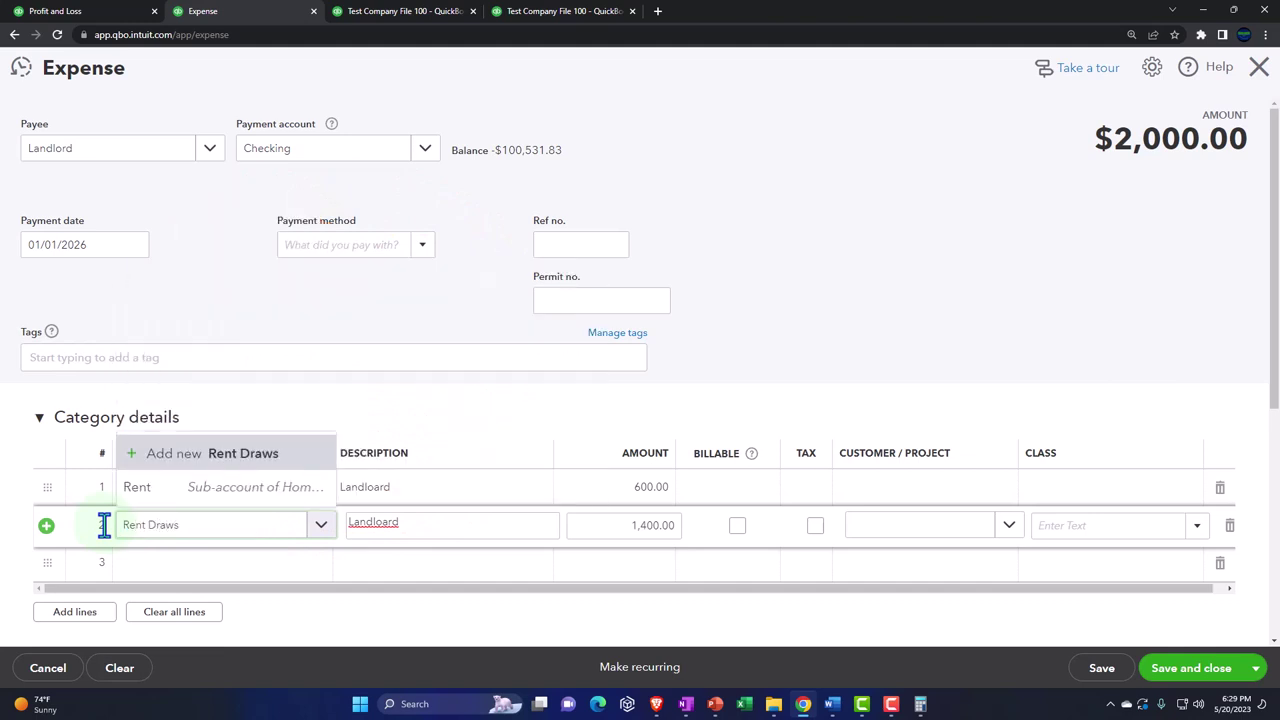
{"action": "key", "text": "Tab"}
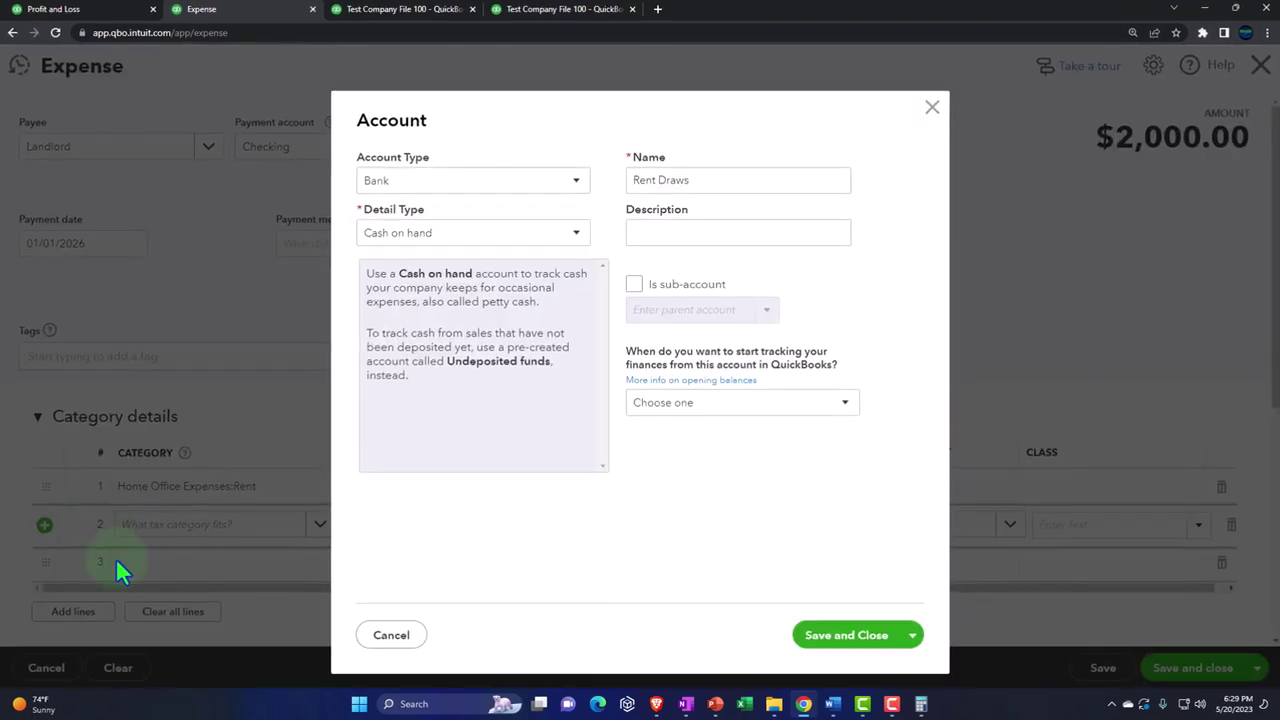
Set the Rent Draws account's type to Equity and its detail type to Owner's Equity.
{"action": "left_click", "coordinate": [572, 168]}
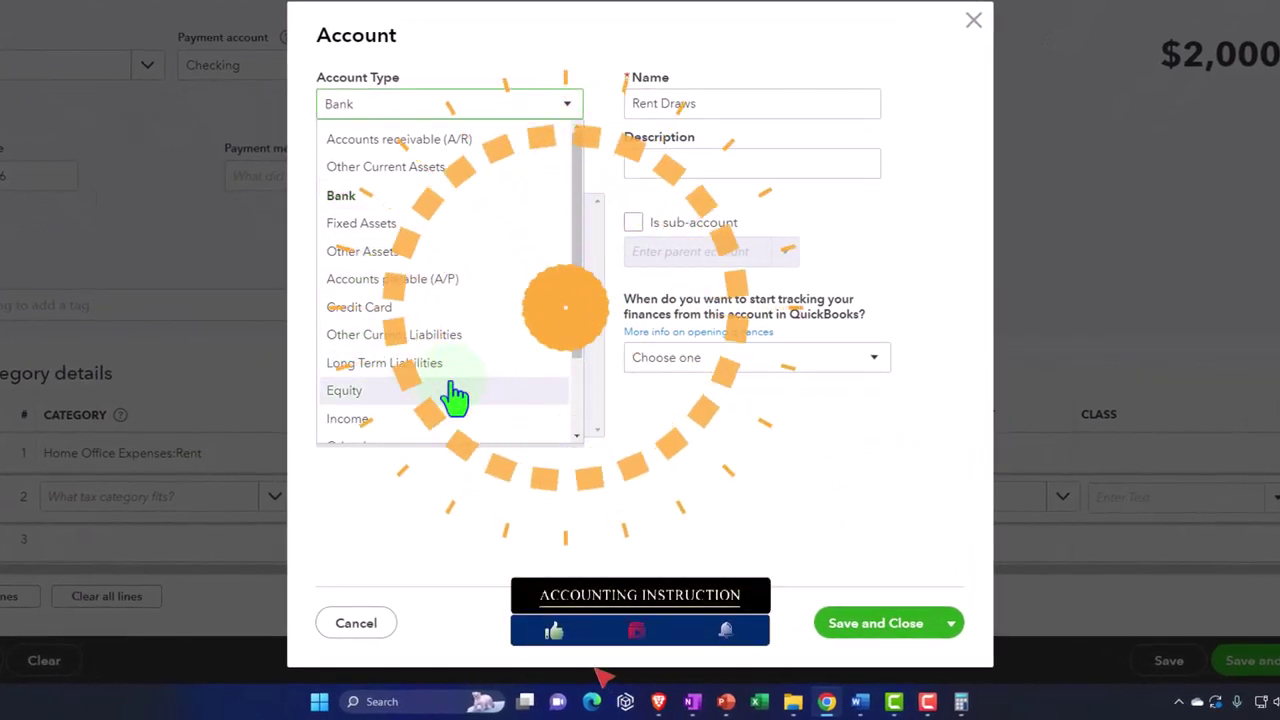
{"action": "left_click", "coordinate": [453, 392]}
{"action": "left_click", "coordinate": [548, 166]}
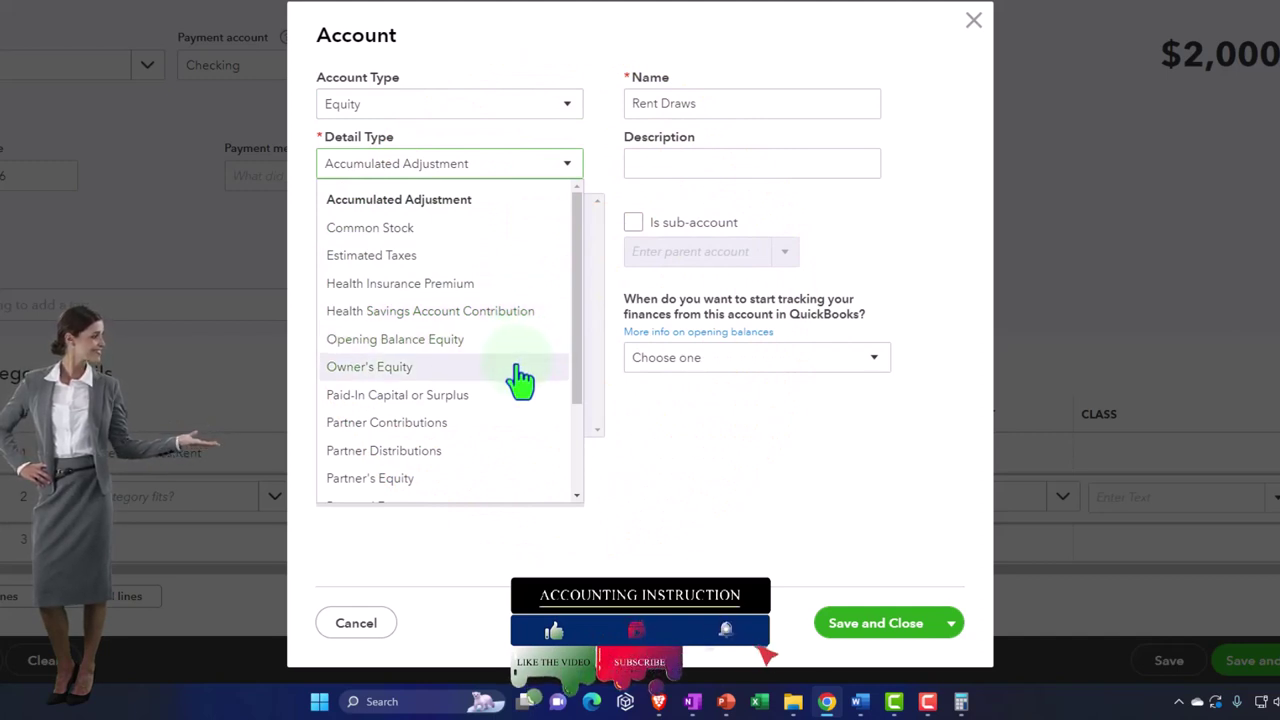
{"action": "scroll", "coordinate": [521, 380], "scroll_direction": "down", "scroll_amount": 3}
{"action": "scroll", "coordinate": [521, 380], "scroll_direction": "up", "scroll_amount": 2}
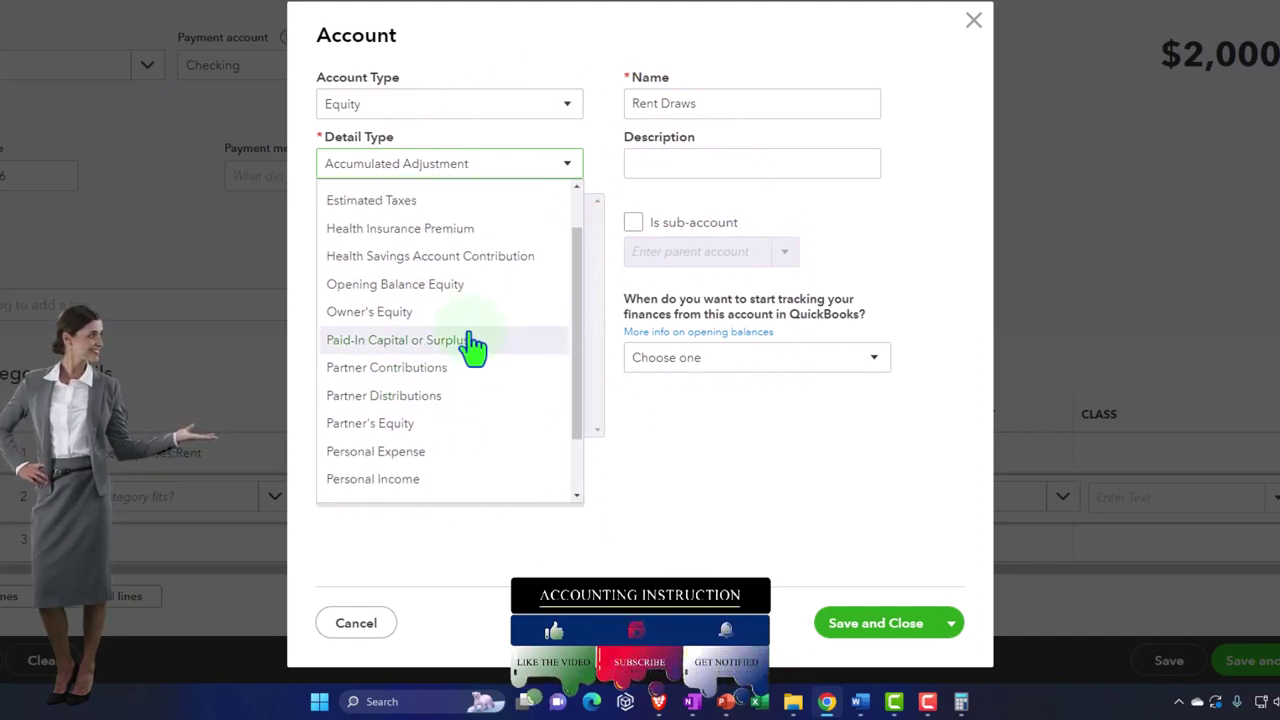
{"action": "left_click", "coordinate": [460, 313]}
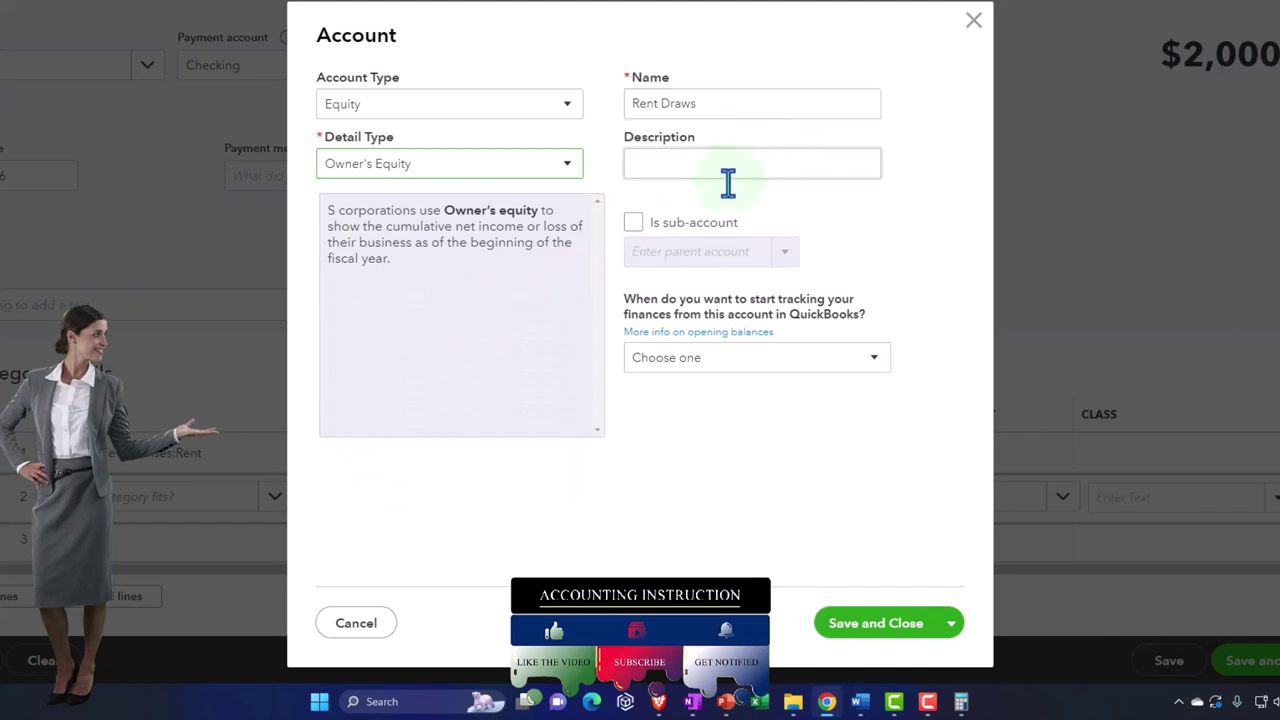
Make Rent Draws a sub-account of Owner draws.
{"action": "left_click", "coordinate": [633, 222]}
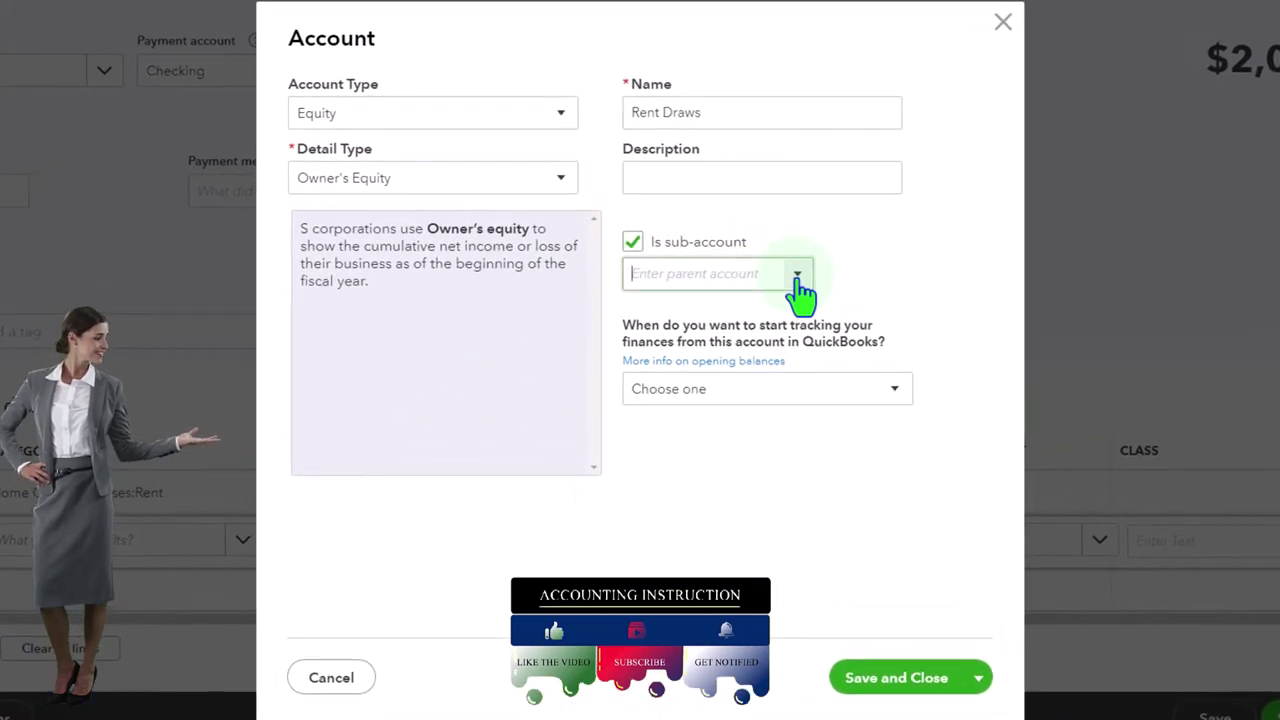
{"action": "left_click", "coordinate": [797, 276]}
{"action": "scroll", "coordinate": [808, 400], "scroll_direction": "down", "scroll_amount": 1}
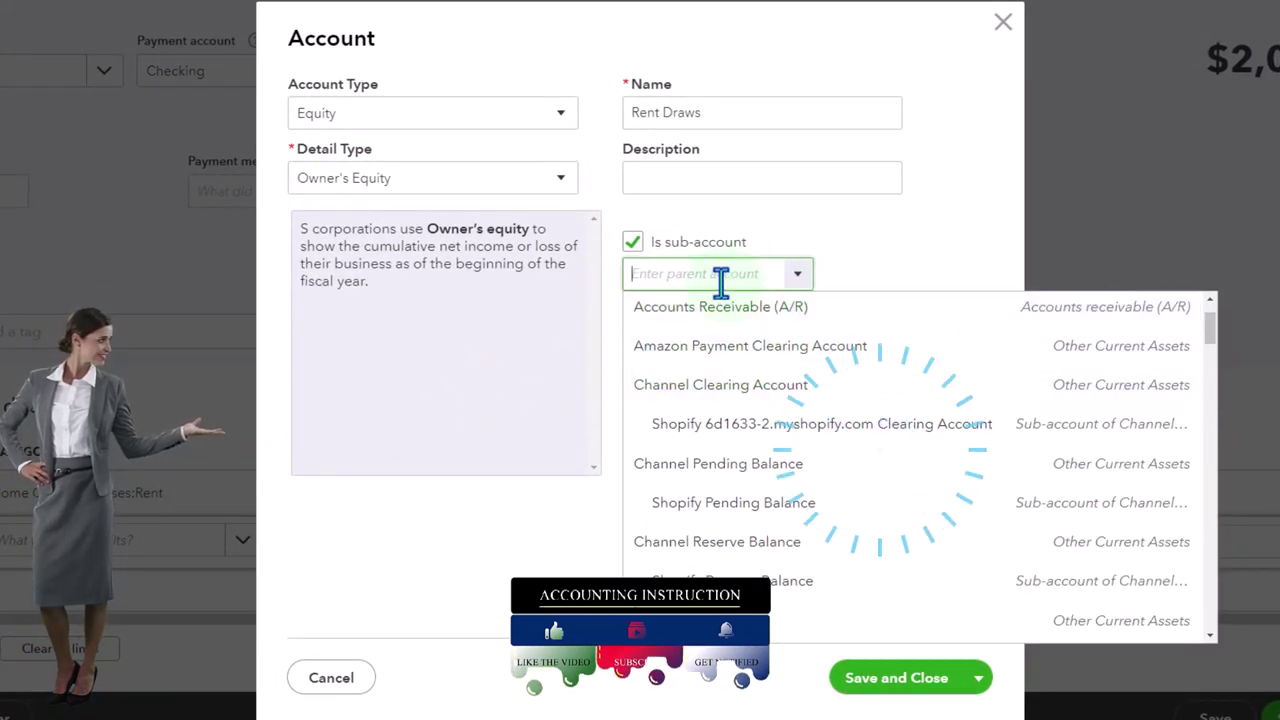
{"action": "type", "text": "eq"}
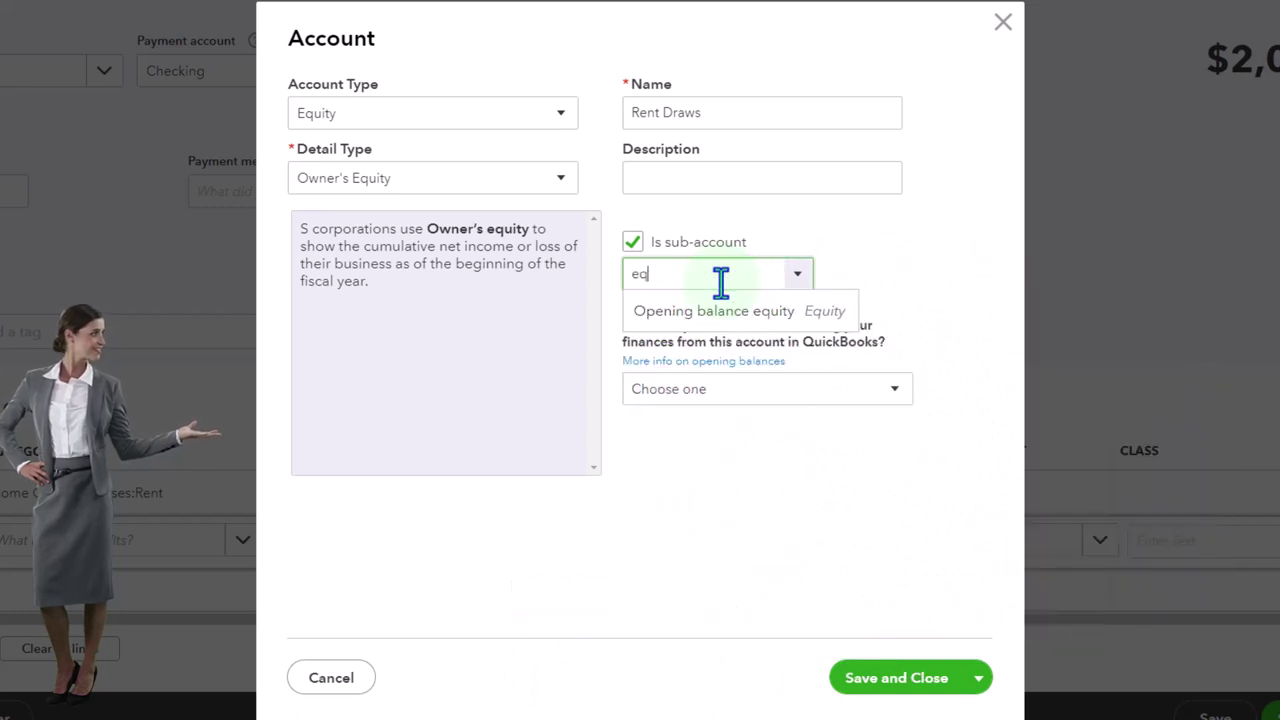
{"action": "key", "text": "BackSpace"}
{"action": "key", "text": "BackSpace"}
{"action": "type", "text": "dra"}
{"action": "key", "text": "BackSpace"}
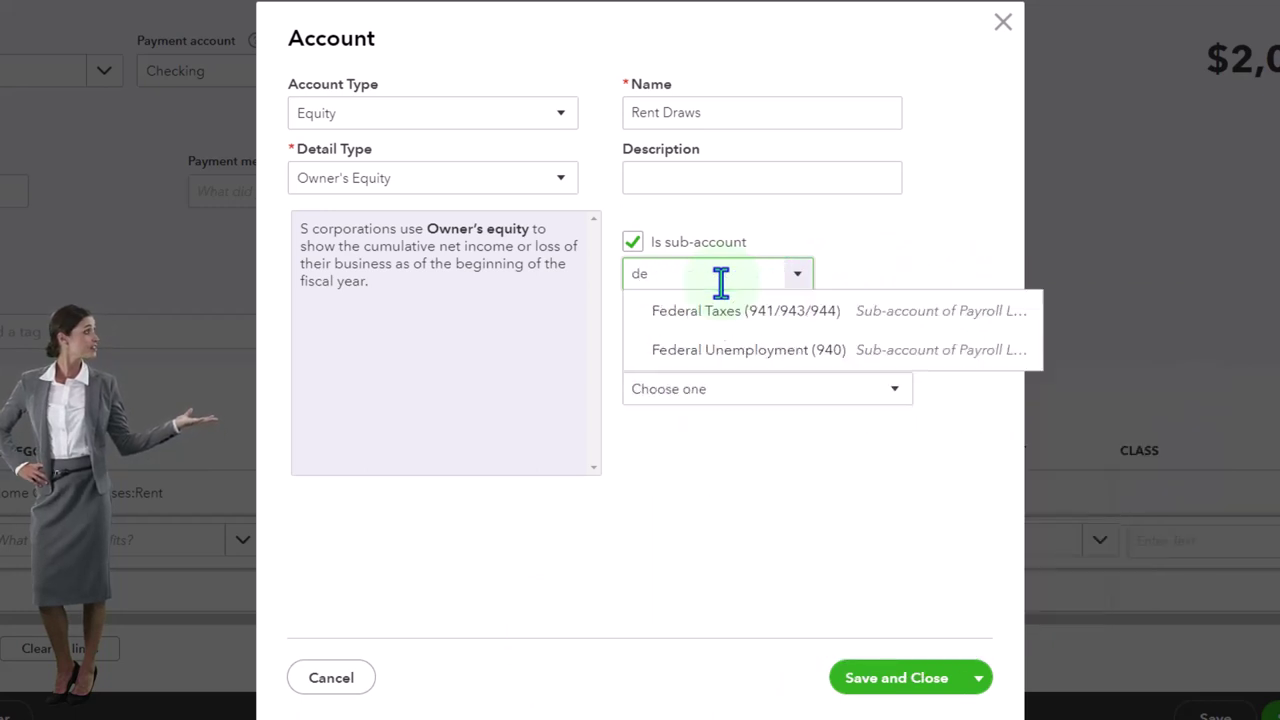
{"action": "type", "text": "a"}
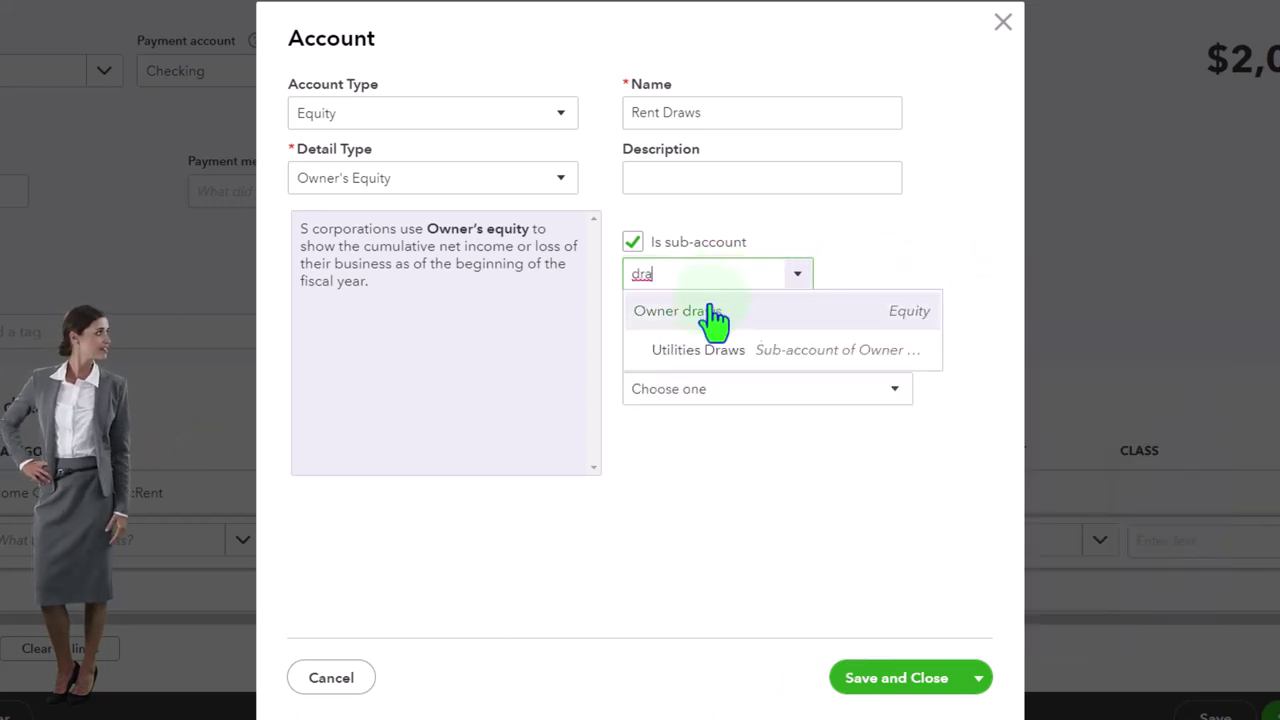
{"action": "left_click", "coordinate": [714, 315]}
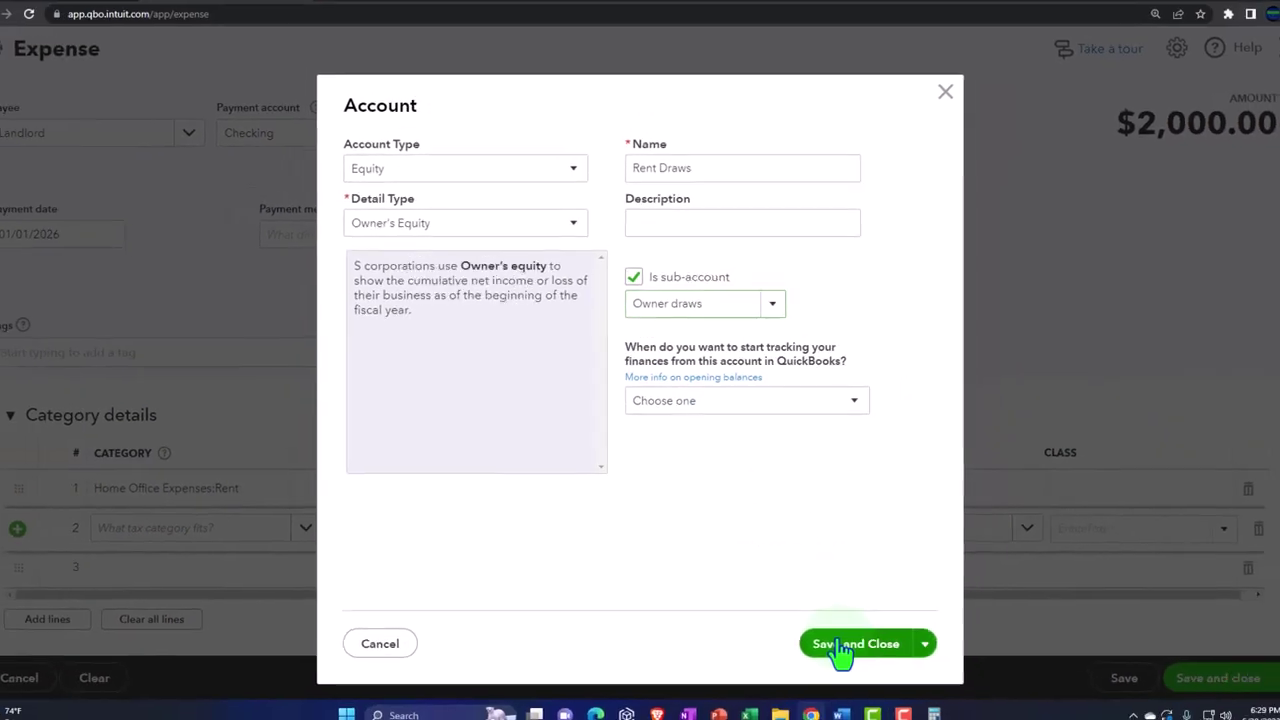
Save the Rent Draws account, and save and close the Landlord expense without assigning classes.
{"action": "left_click", "coordinate": [840, 645]}
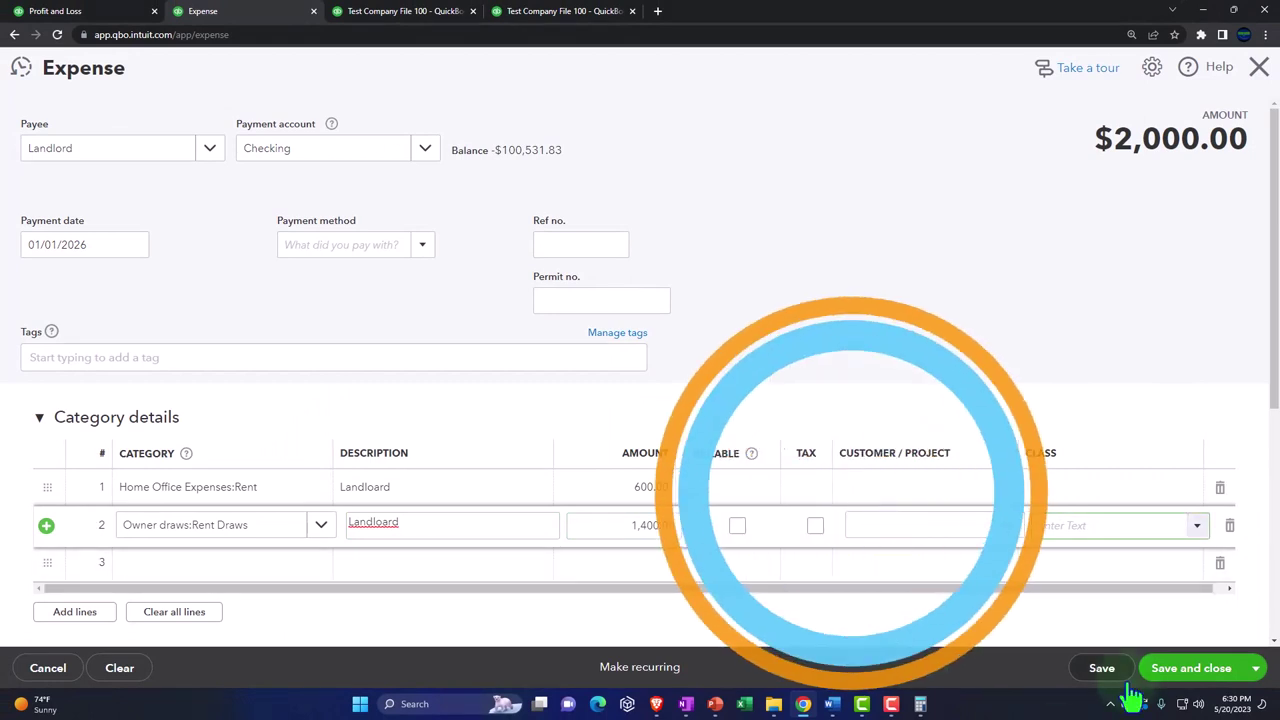
{"action": "left_click", "coordinate": [1165, 678]}
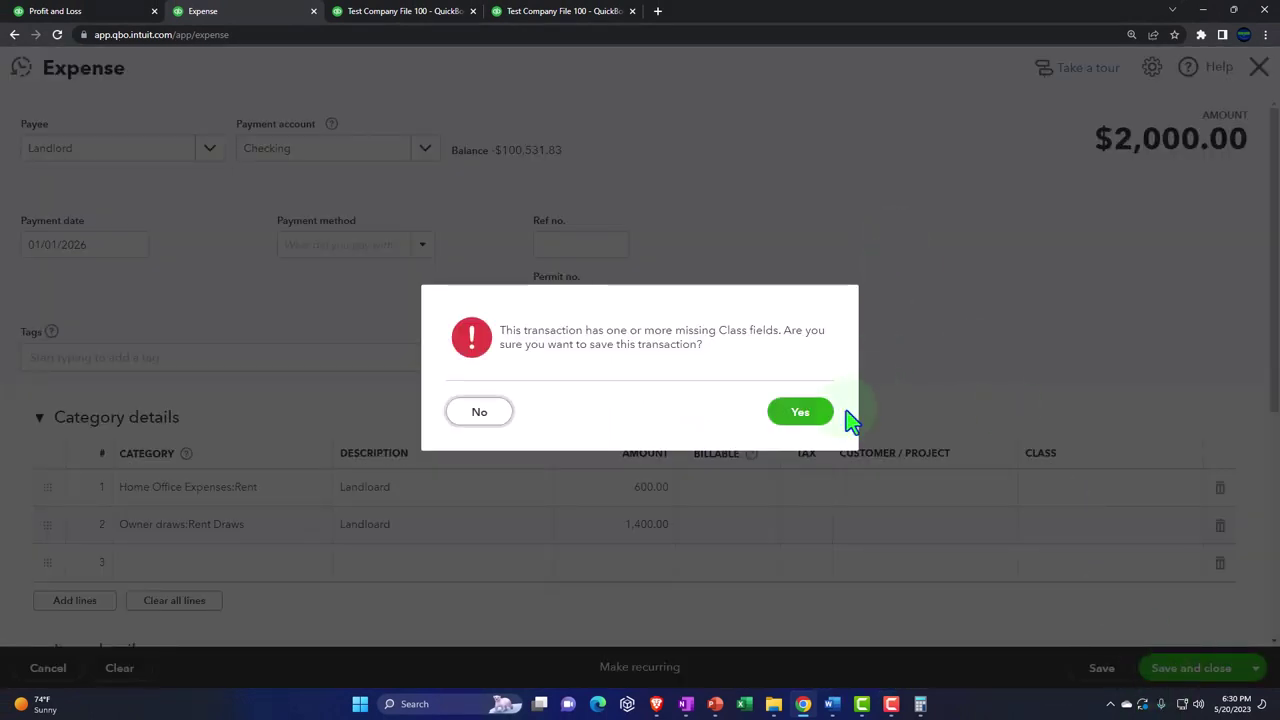
{"action": "left_click", "coordinate": [815, 423]}
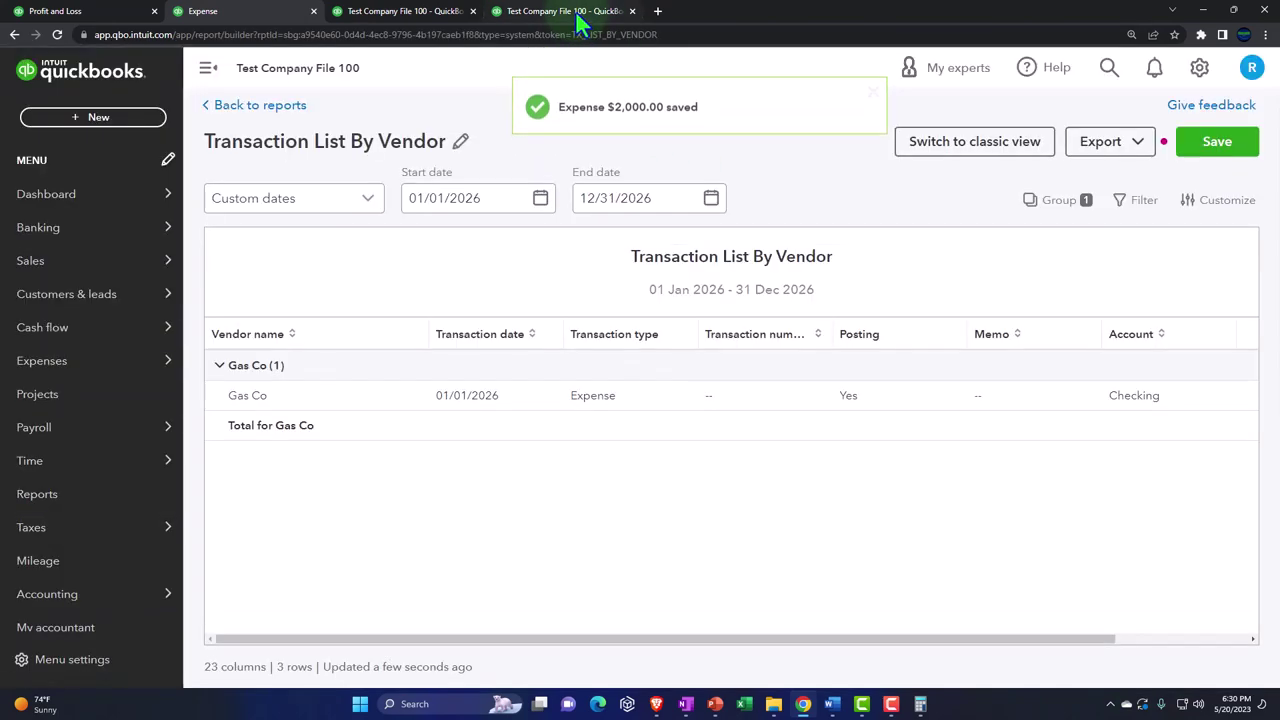
Rerun the 2026 Profit and Loss report and check the rent and utilities lines under Home Office Expenses.
{"action": "left_click", "coordinate": [578, 15]}
{"action": "scroll", "coordinate": [710, 295], "scroll_direction": "up", "scroll_amount": 2}
{"action": "left_click", "coordinate": [758, 252]}
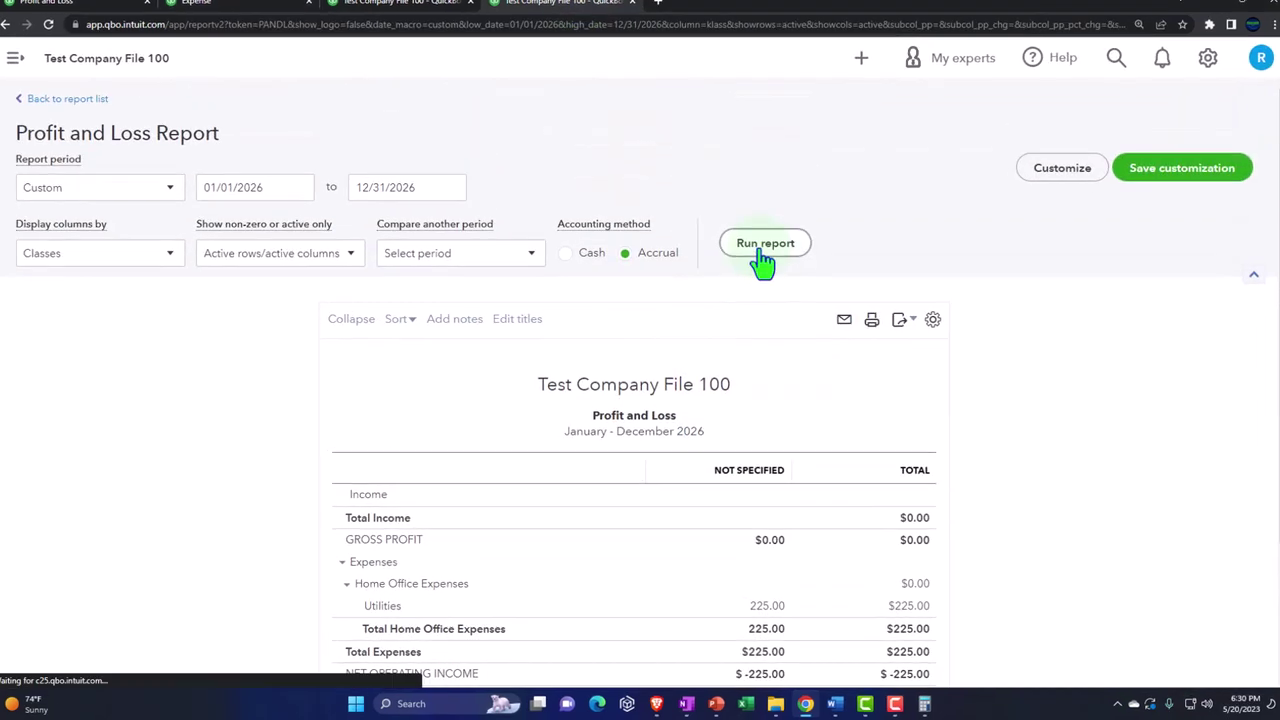
{"action": "scroll", "coordinate": [830, 285], "scroll_direction": "down", "scroll_amount": 2}
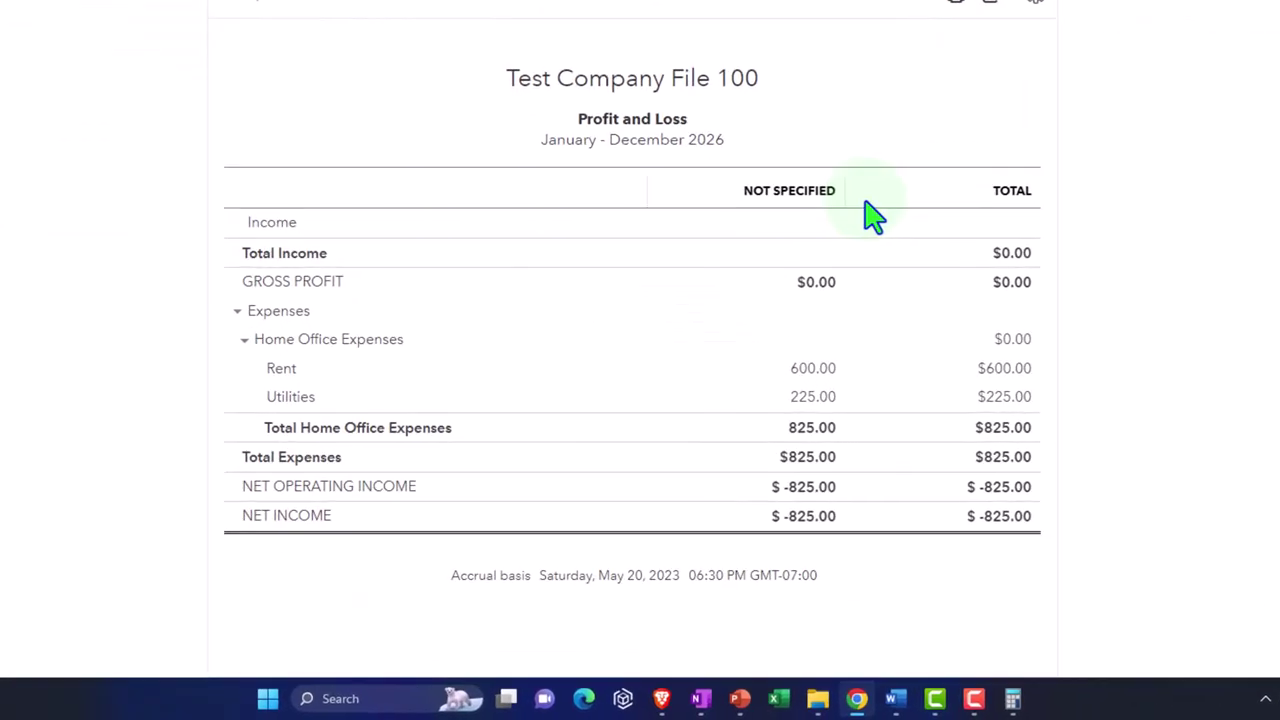
{"action": "scroll", "coordinate": [828, 145], "scroll_direction": "down", "scroll_amount": 2}
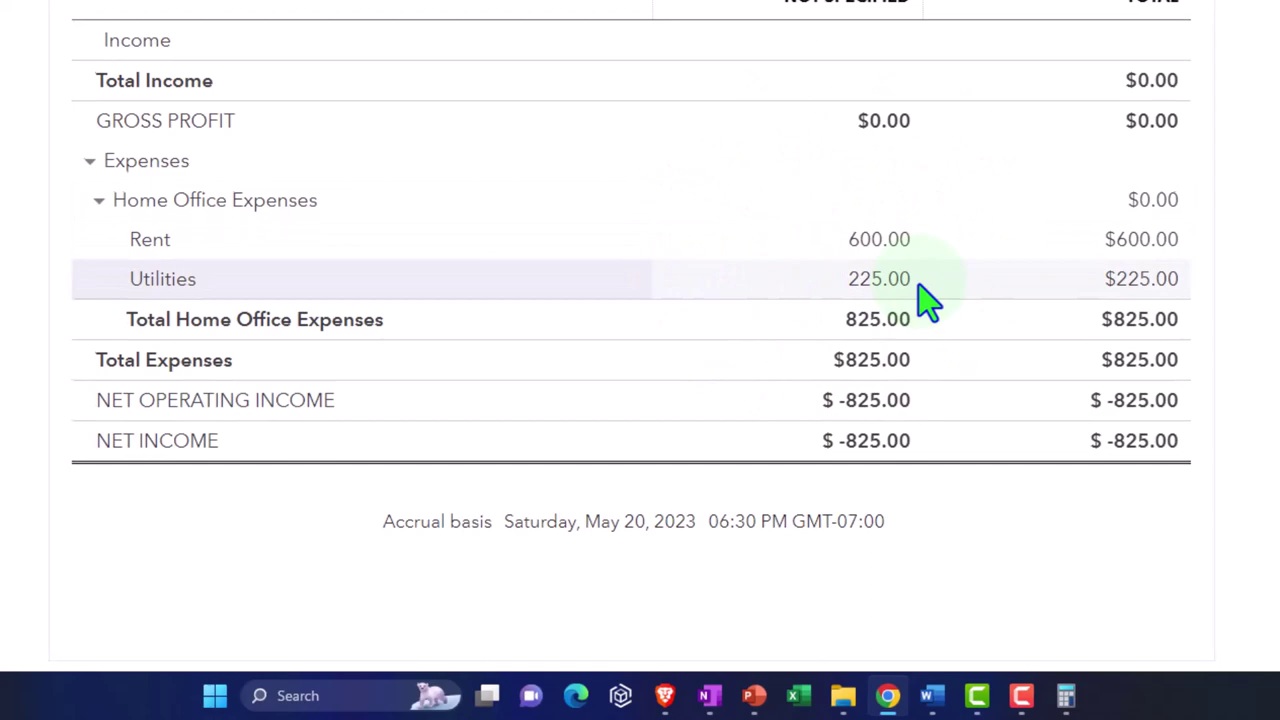
Rerun the 2026 Balance Sheet and review the Owner draws sub-accounts under Equity.
{"action": "left_click", "coordinate": [405, 12]}
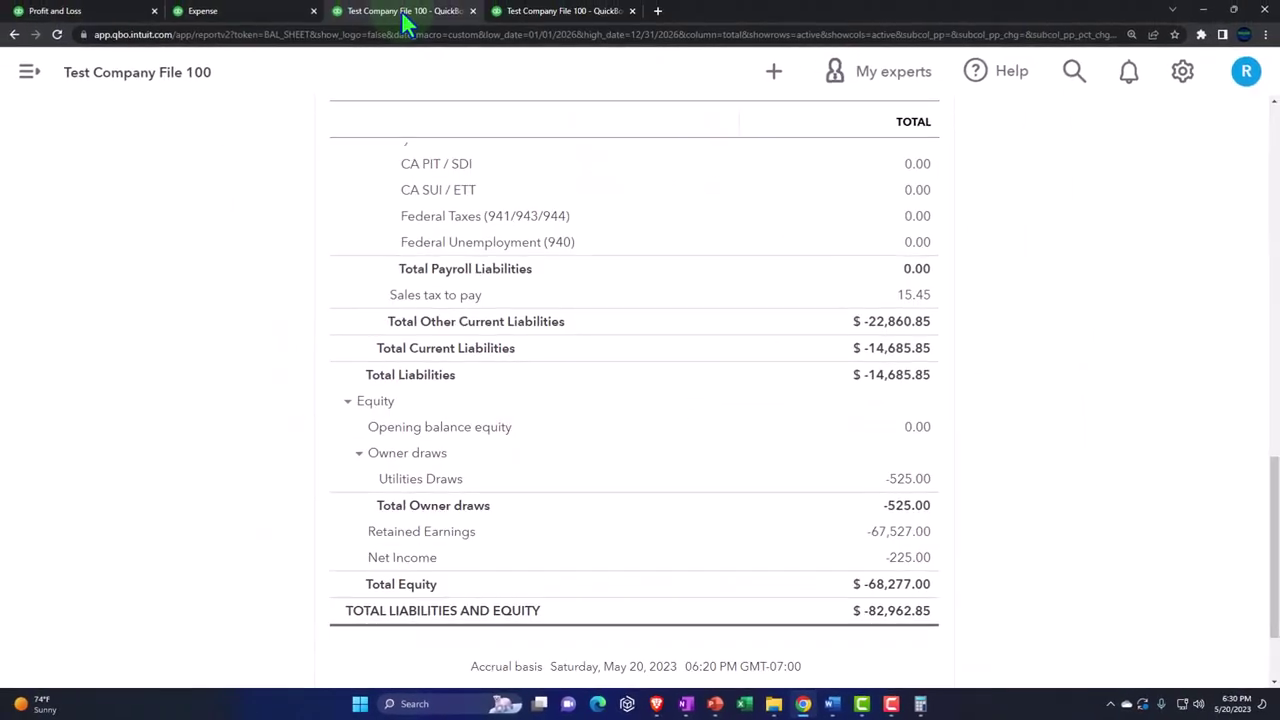
{"action": "scroll", "coordinate": [580, 286], "scroll_direction": "up", "scroll_amount": 15}
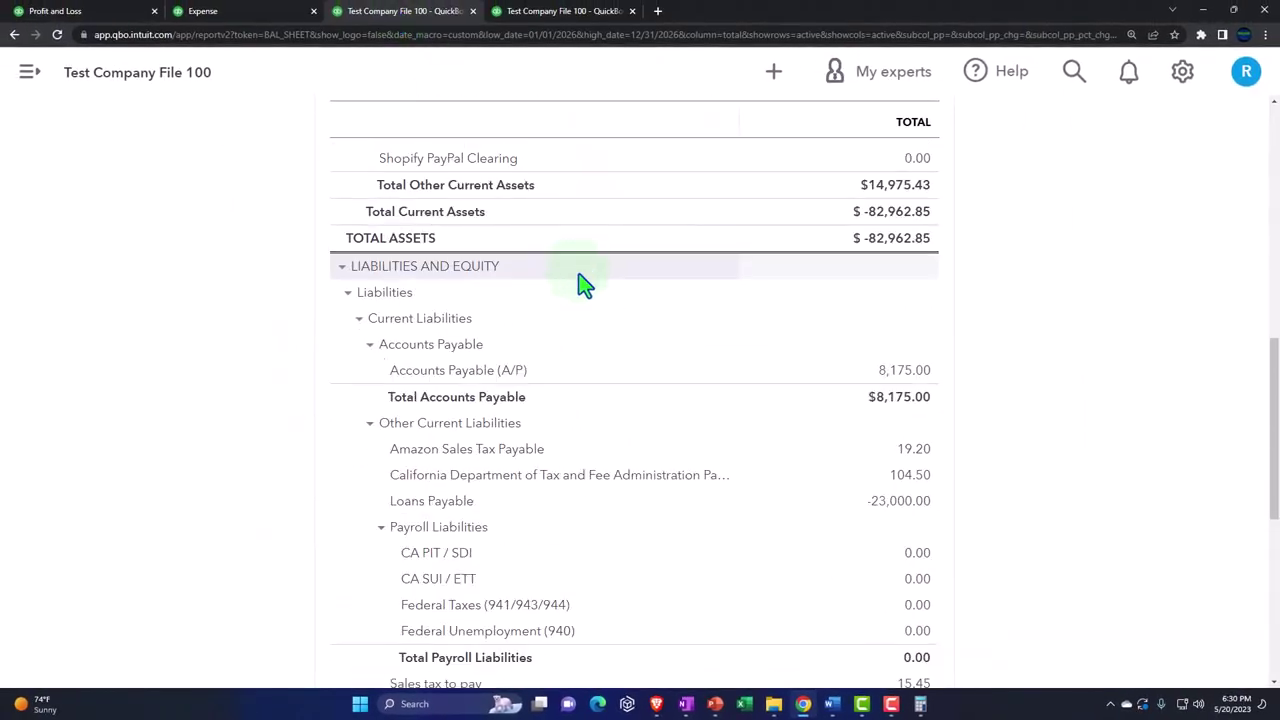
{"action": "scroll", "coordinate": [902, 312], "scroll_direction": "down", "scroll_amount": 12}
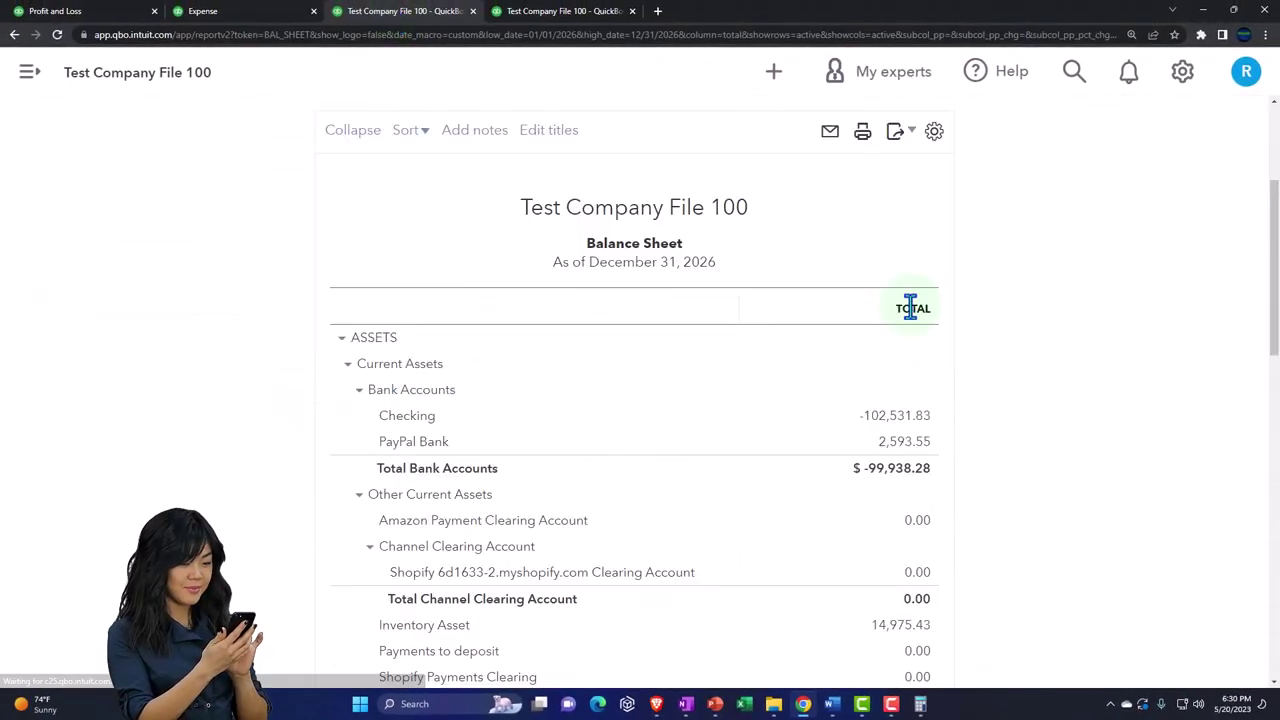
{"action": "scroll", "coordinate": [993, 383], "scroll_direction": "down", "scroll_amount": 2}
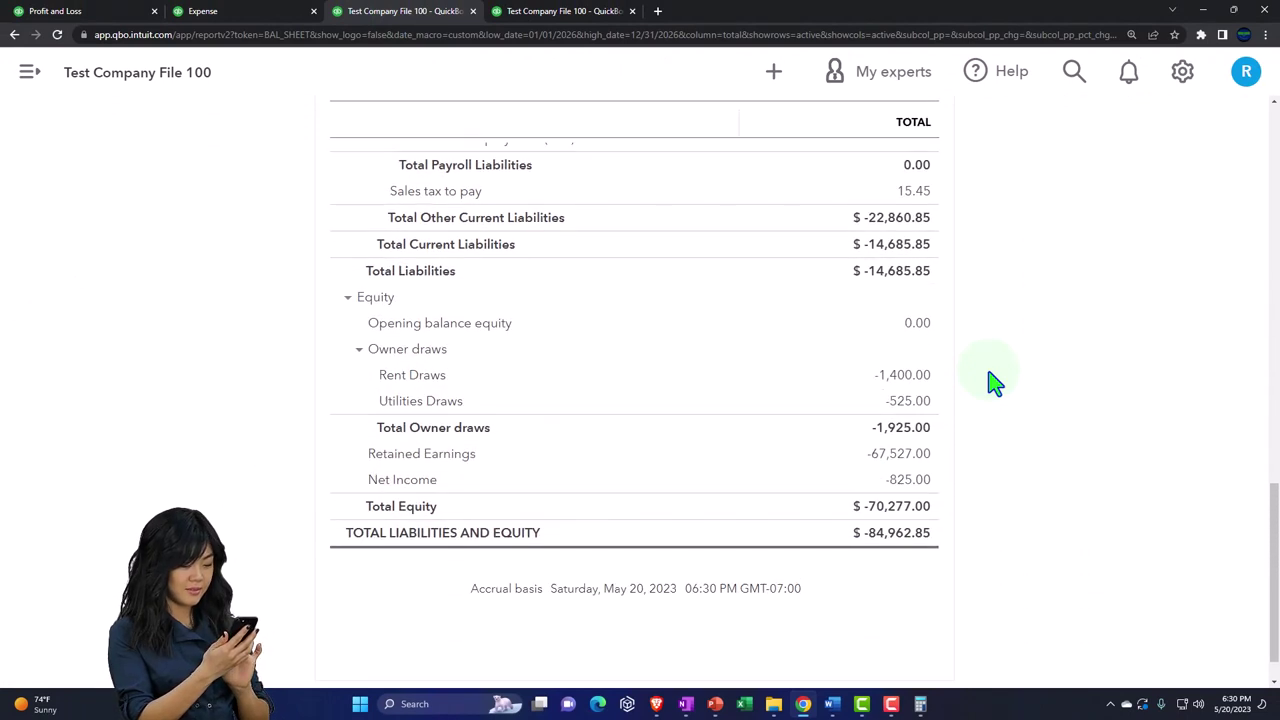
{"action": "left_click", "coordinate": [360, 352]}
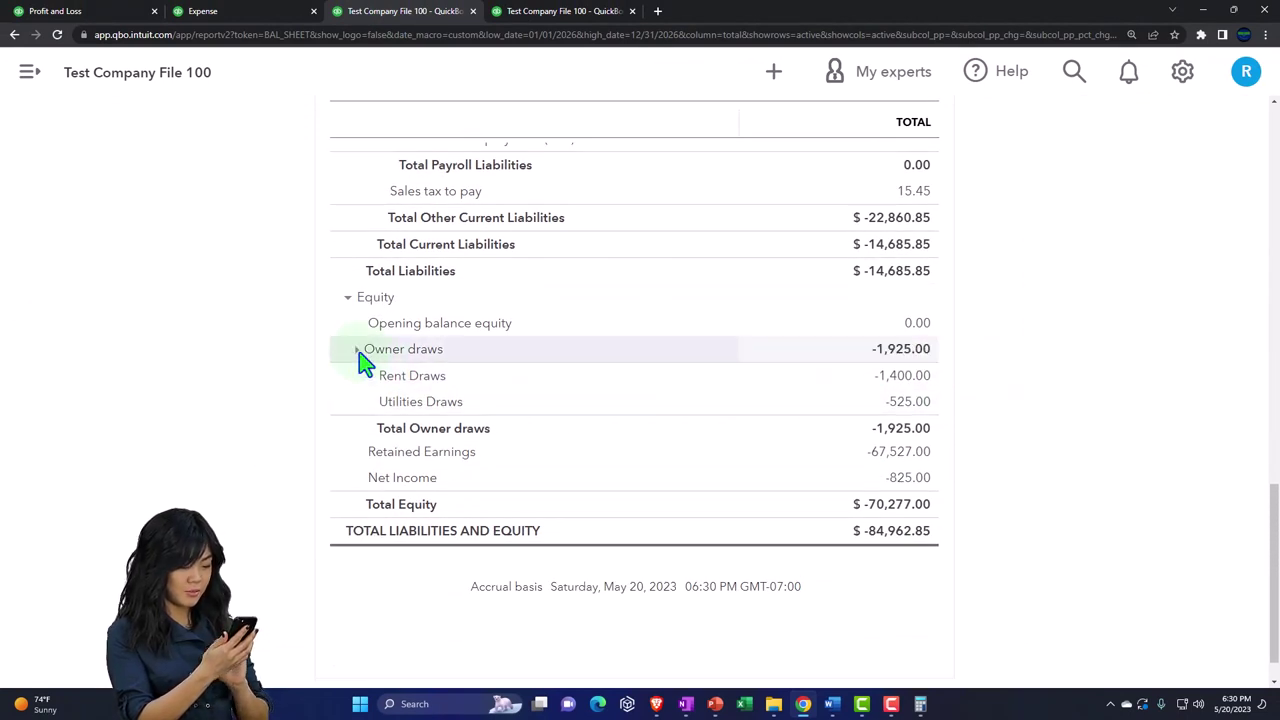
{"action": "left_click", "coordinate": [358, 383]}
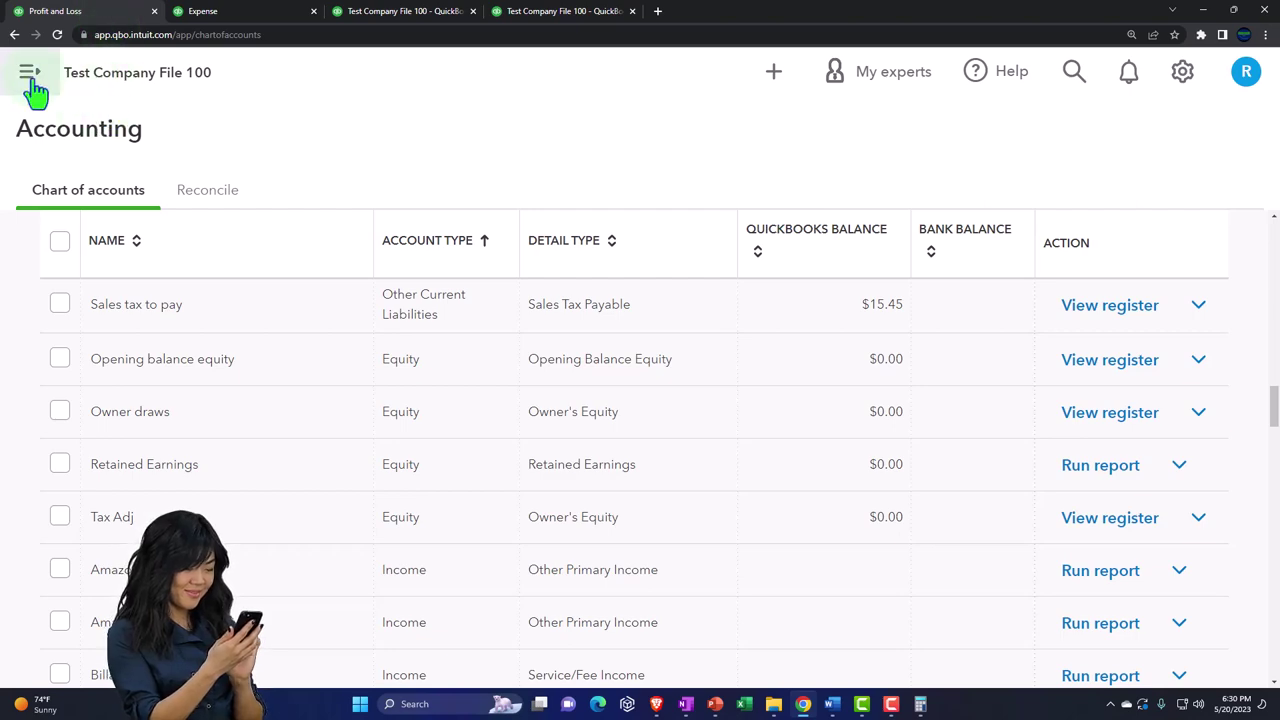
Start a new expense with Big Gov. as the payee, dated 01/12/2026, keeping the filled-in property tax lines.
{"action": "left_click", "coordinate": [205, 11]}
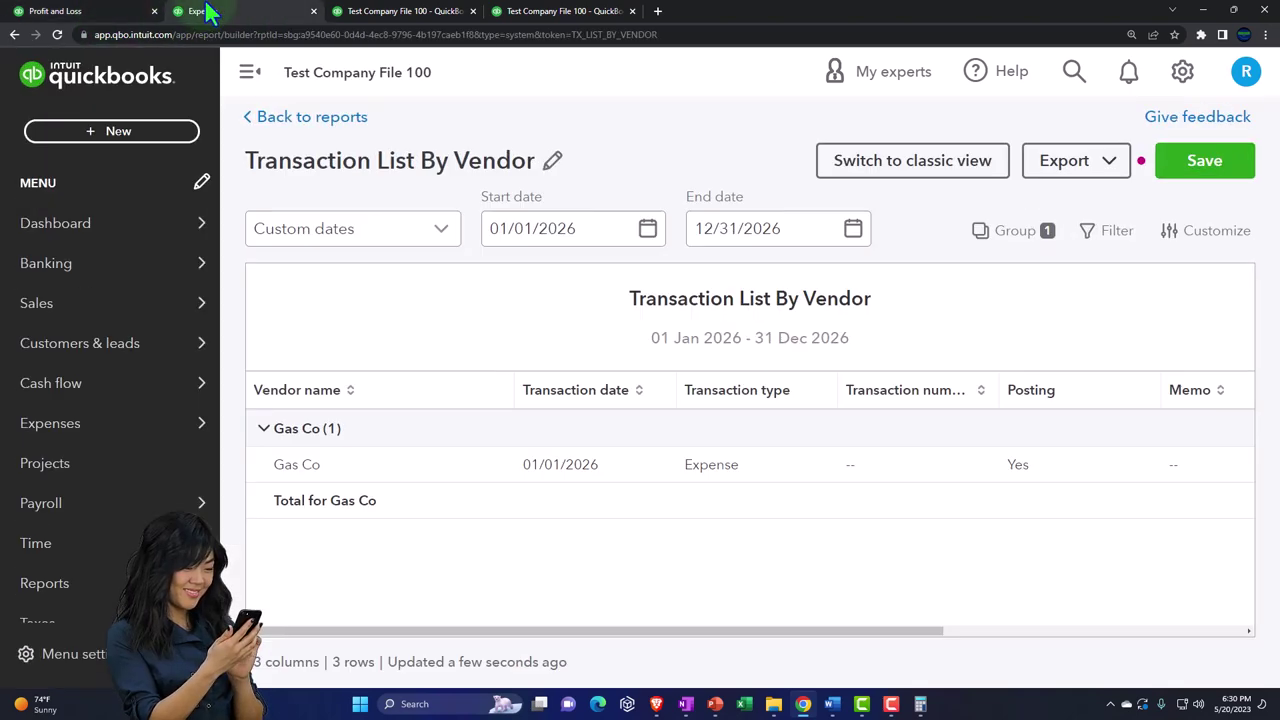
{"action": "left_click", "coordinate": [118, 131]}
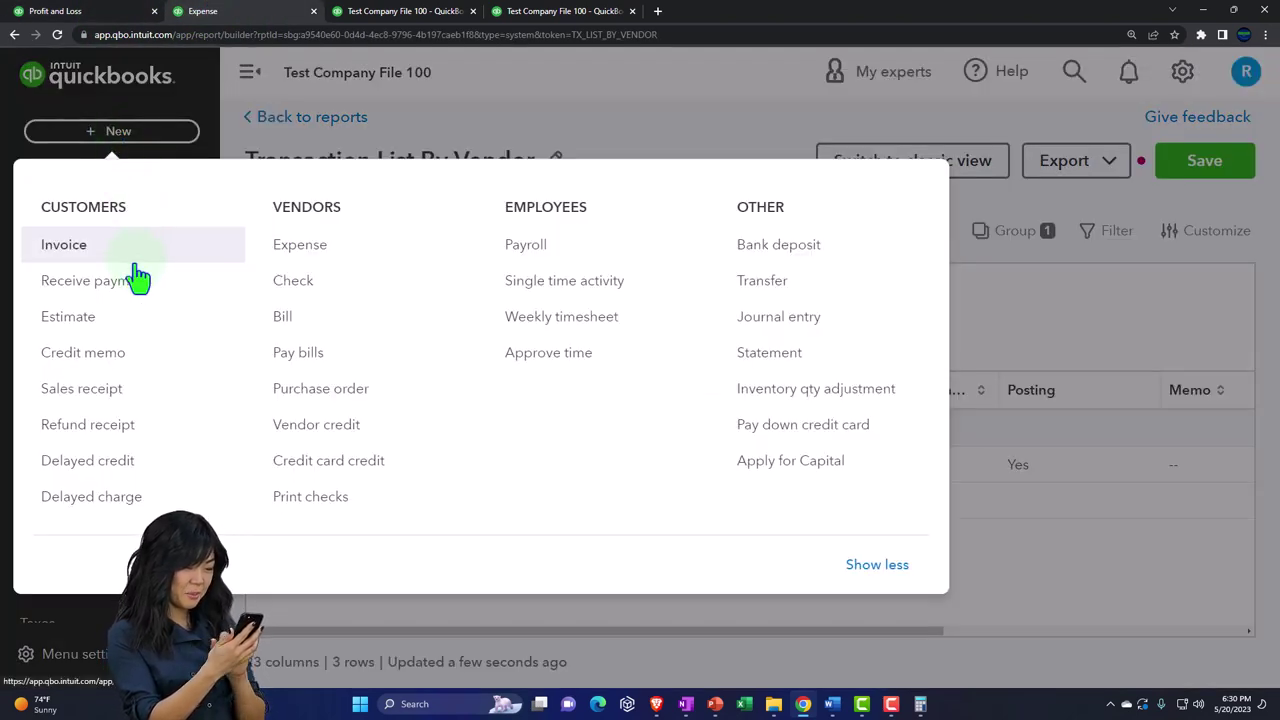
{"action": "left_click", "coordinate": [298, 249]}
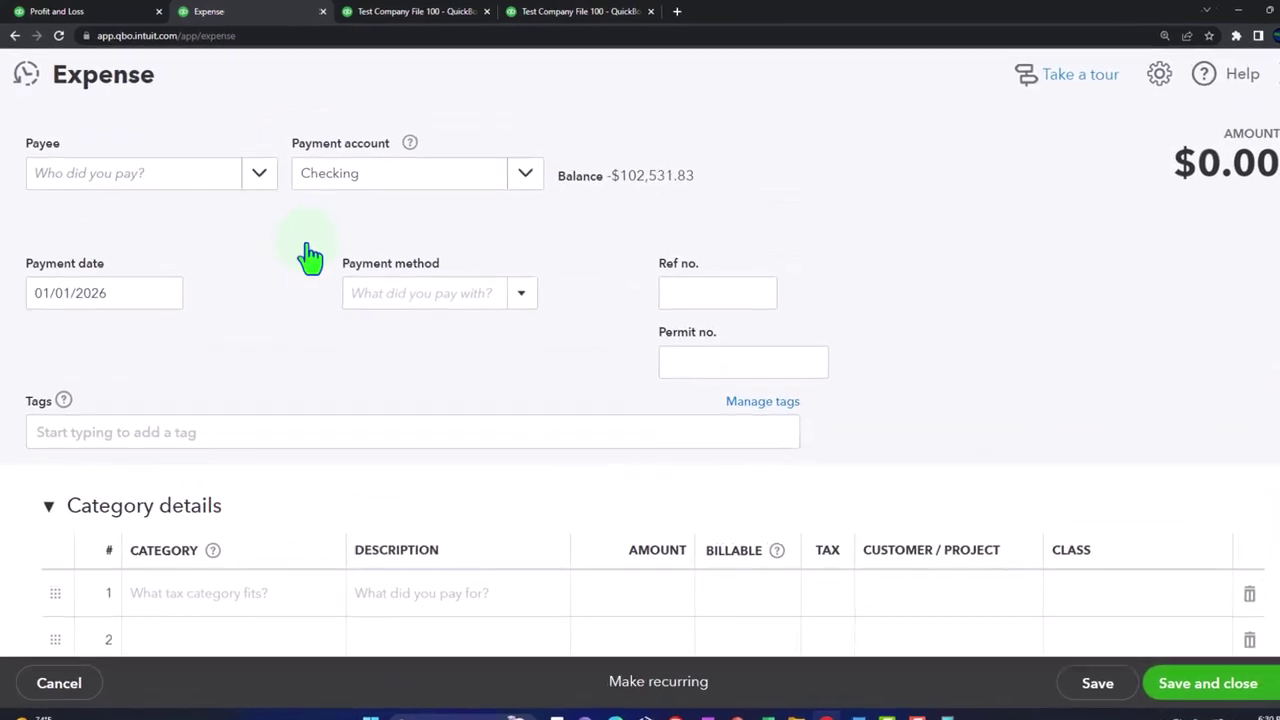
{"action": "left_click", "coordinate": [142, 180]}
{"action": "type", "text": "bi"}
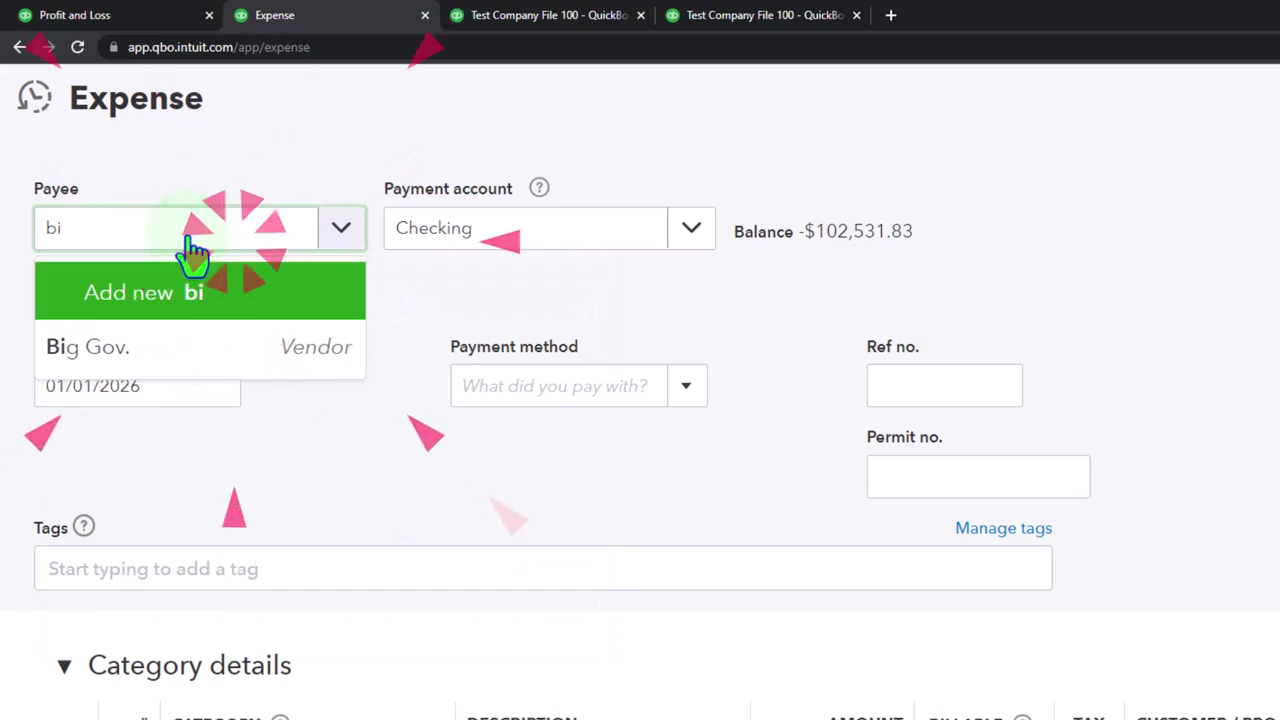
{"action": "key", "text": "Tab"}
{"action": "key", "text": "Tab"}
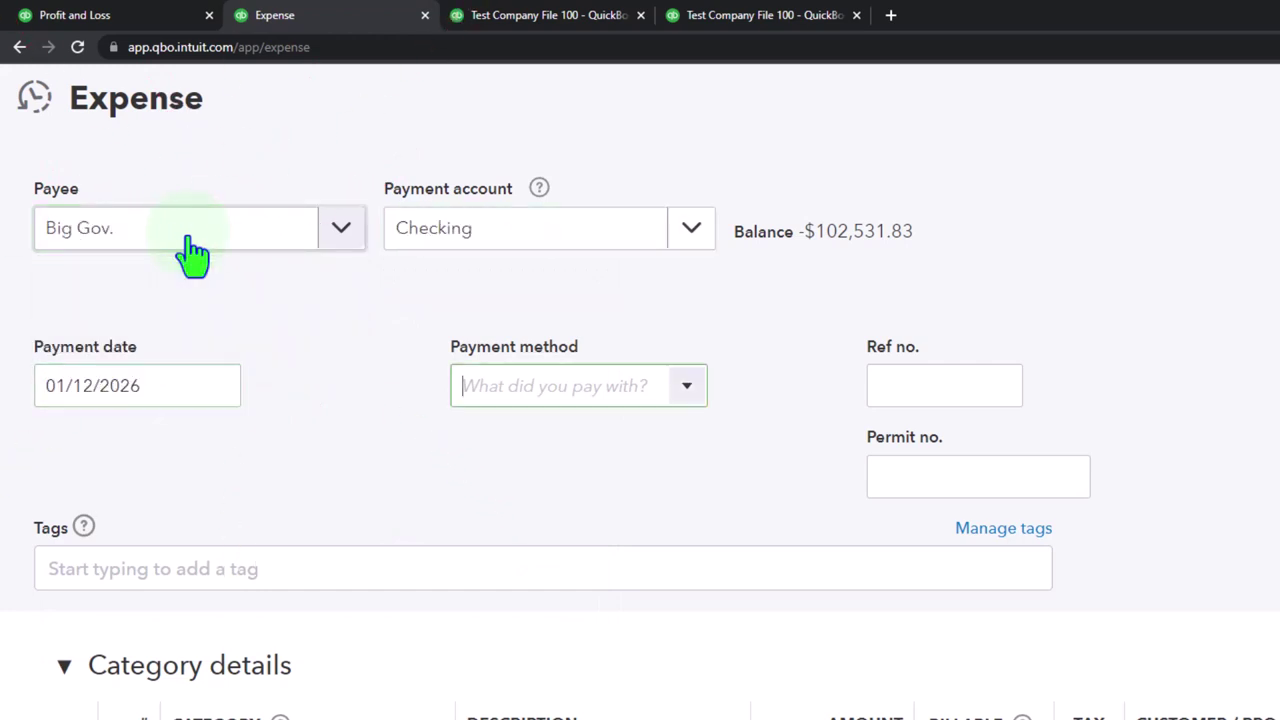
Clear class B from the 1,800.00 property tax line and class P from the 4,200.00 line.
{"action": "key", "text": "ctrl+minus"}
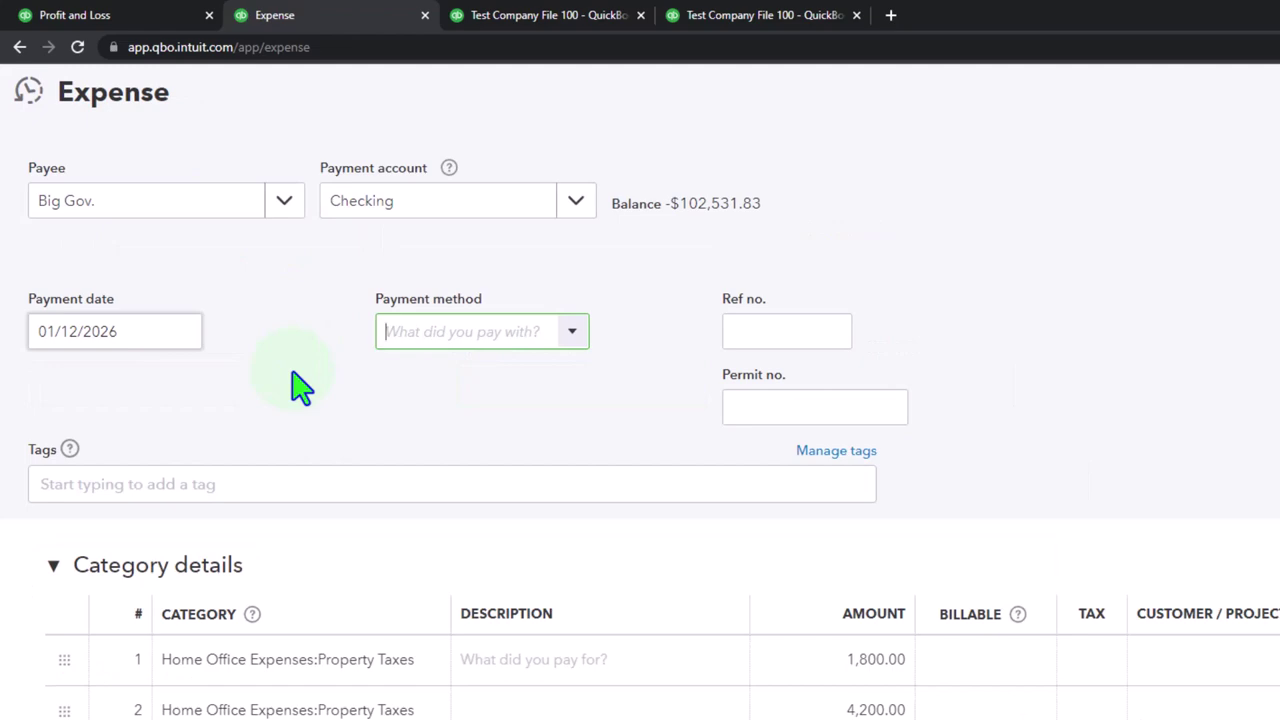
{"action": "scroll", "coordinate": [292, 374], "scroll_direction": "down", "scroll_amount": 1}
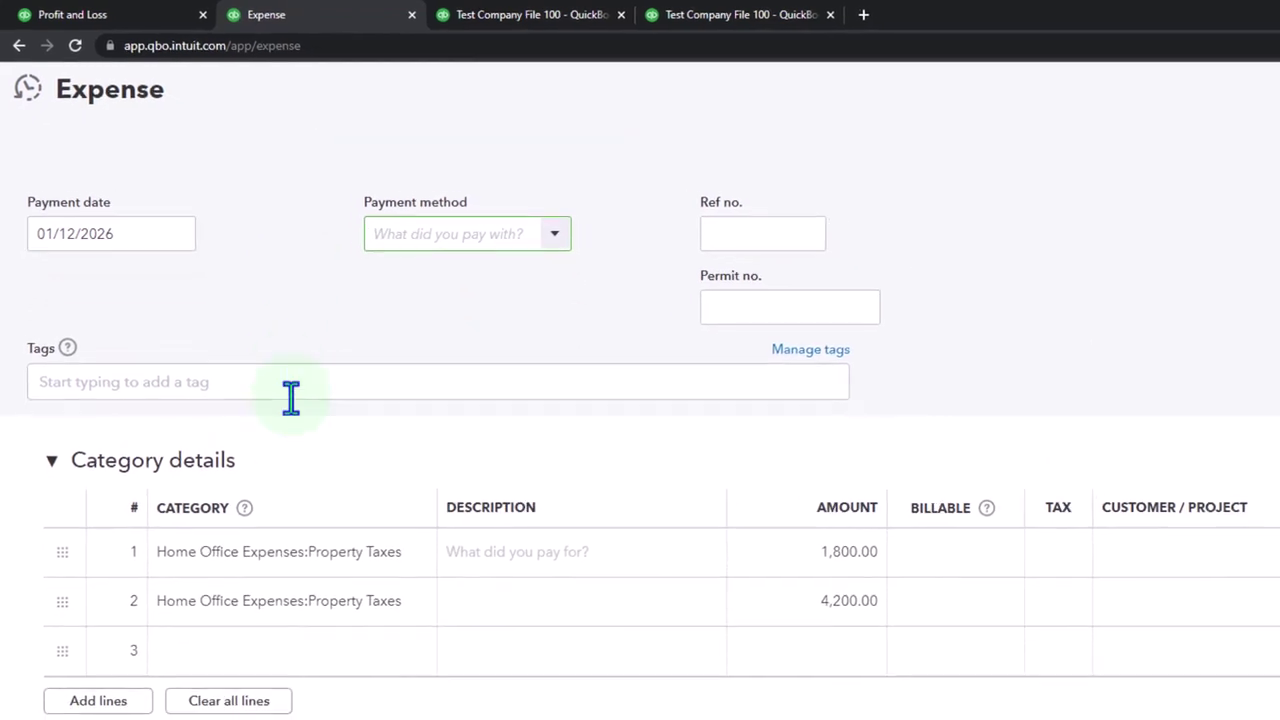
{"action": "left_click", "coordinate": [1105, 447]}
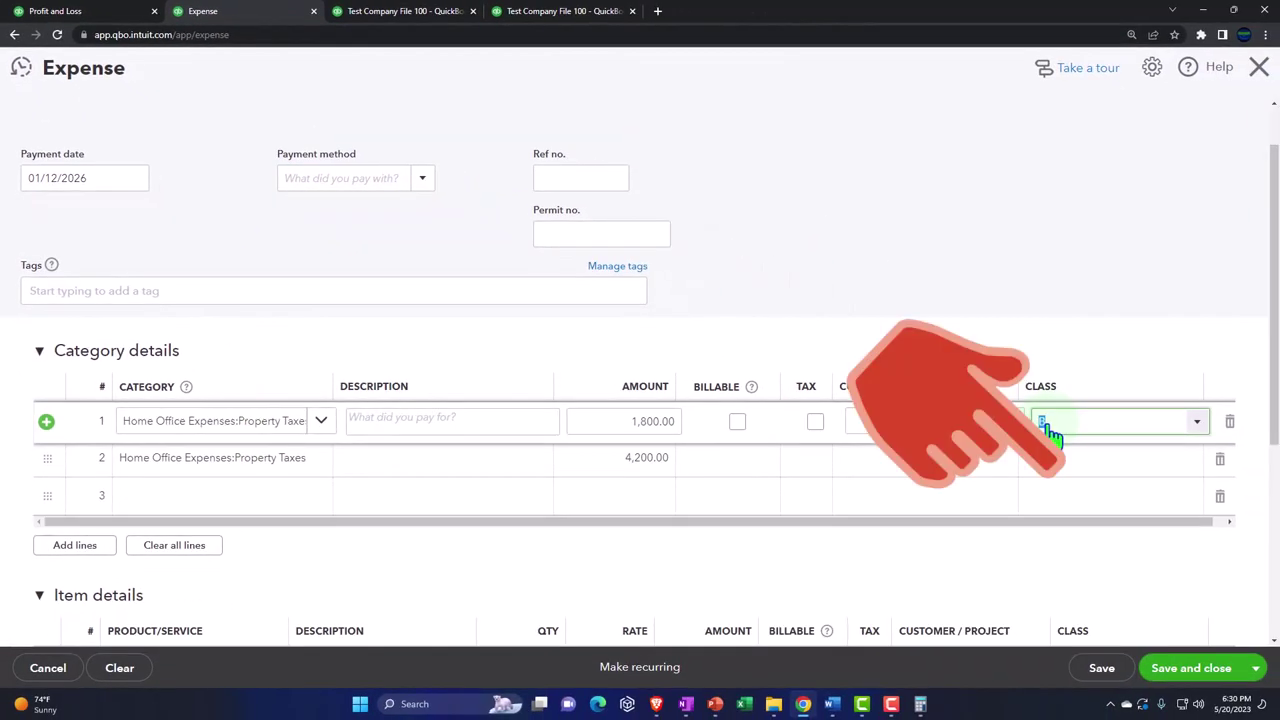
{"action": "left_click", "coordinate": [1060, 452]}
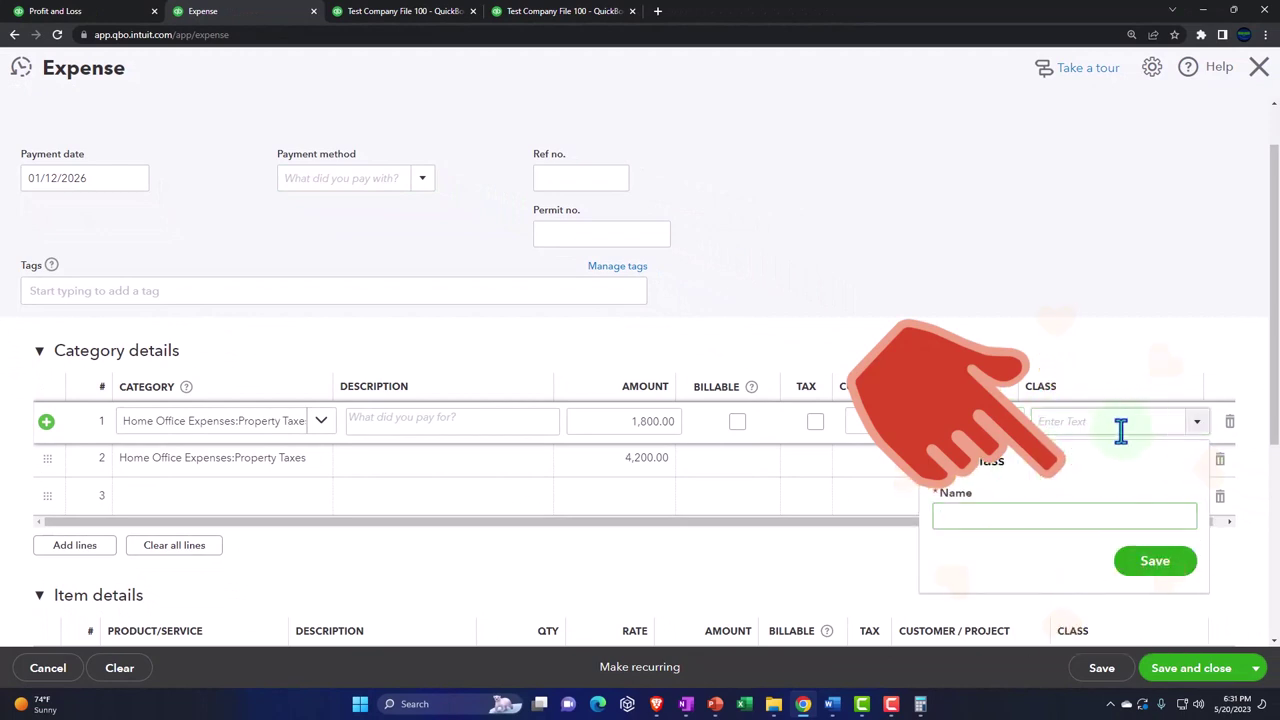
{"action": "key", "text": "Escape"}
{"action": "left_click", "coordinate": [1037, 483]}
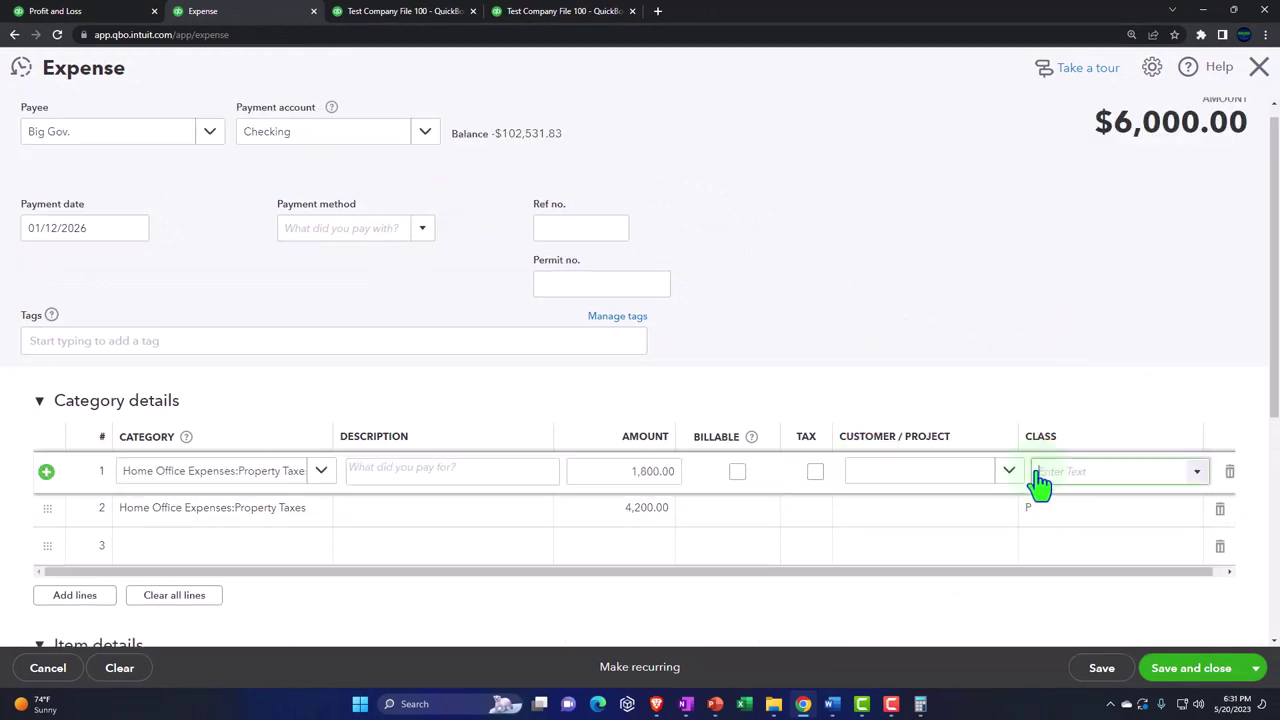
{"action": "left_click", "coordinate": [1046, 509]}
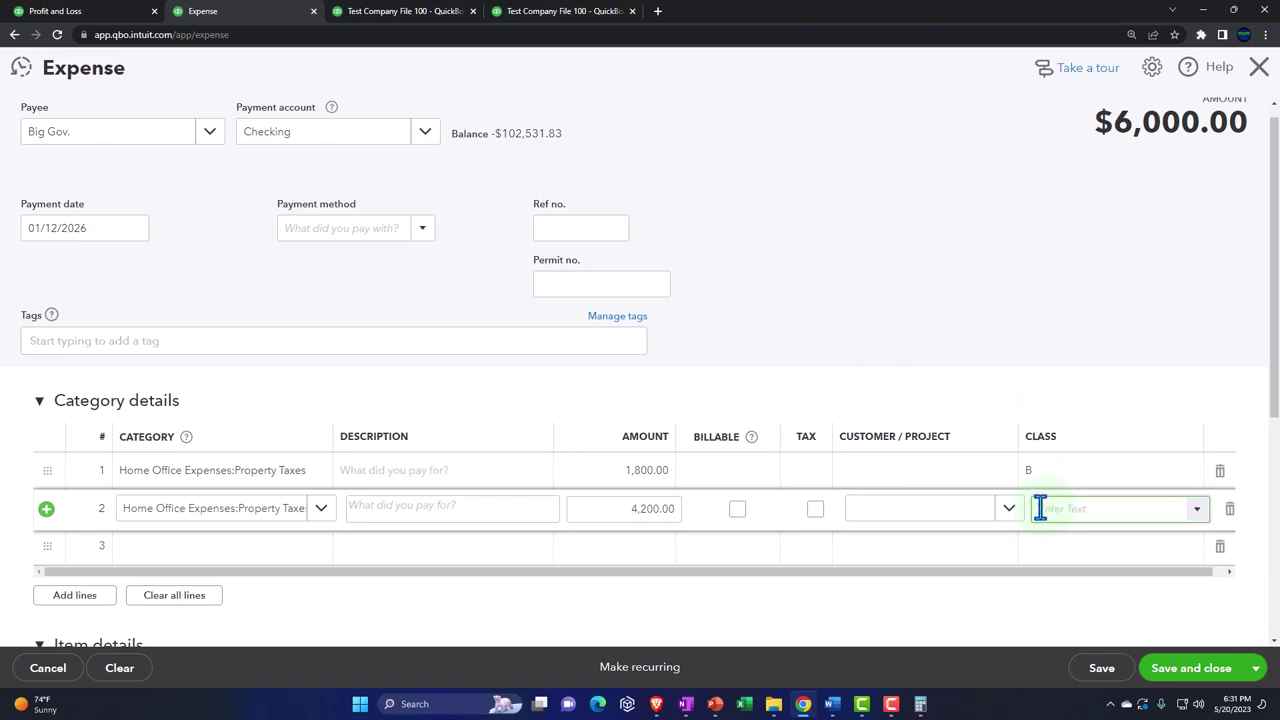
{"action": "left_click", "coordinate": [971, 537]}
{"action": "left_click", "coordinate": [1040, 483]}
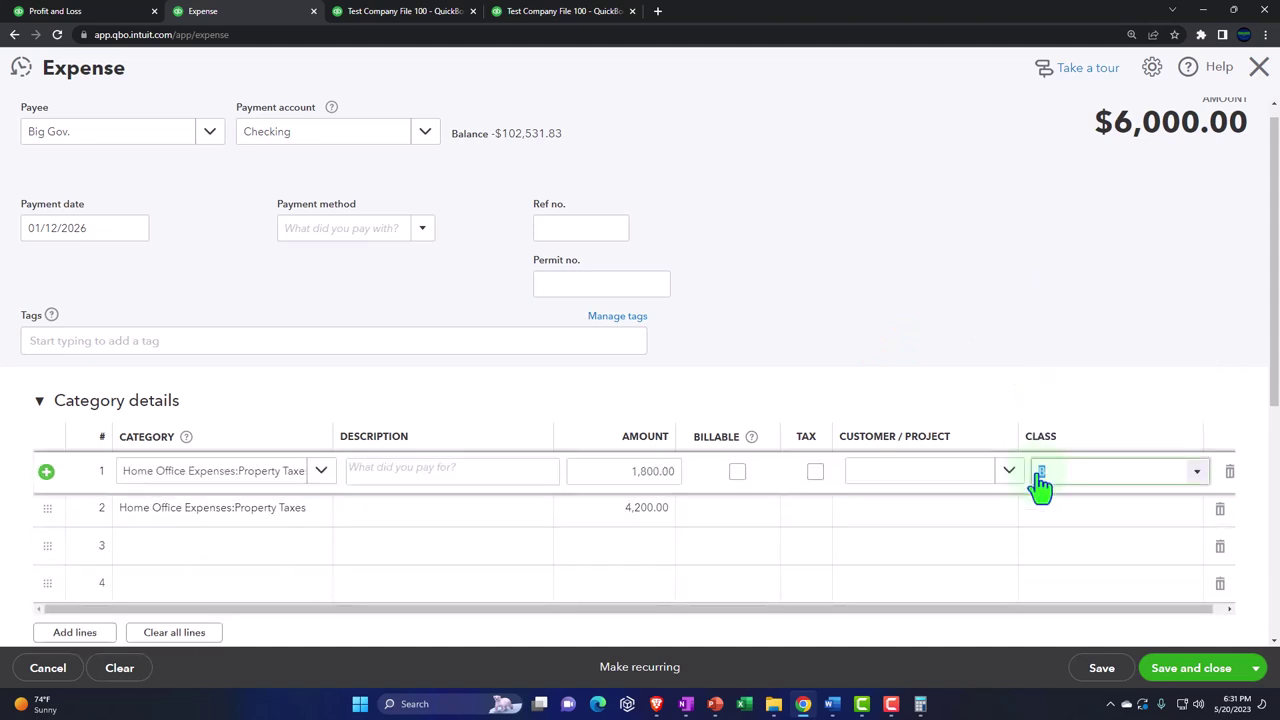
Keep the 1,800.00 line on Property Taxes and add a new account named Property Tax Draws as the 4,200.00 line's category.
{"action": "left_click", "coordinate": [265, 480]}
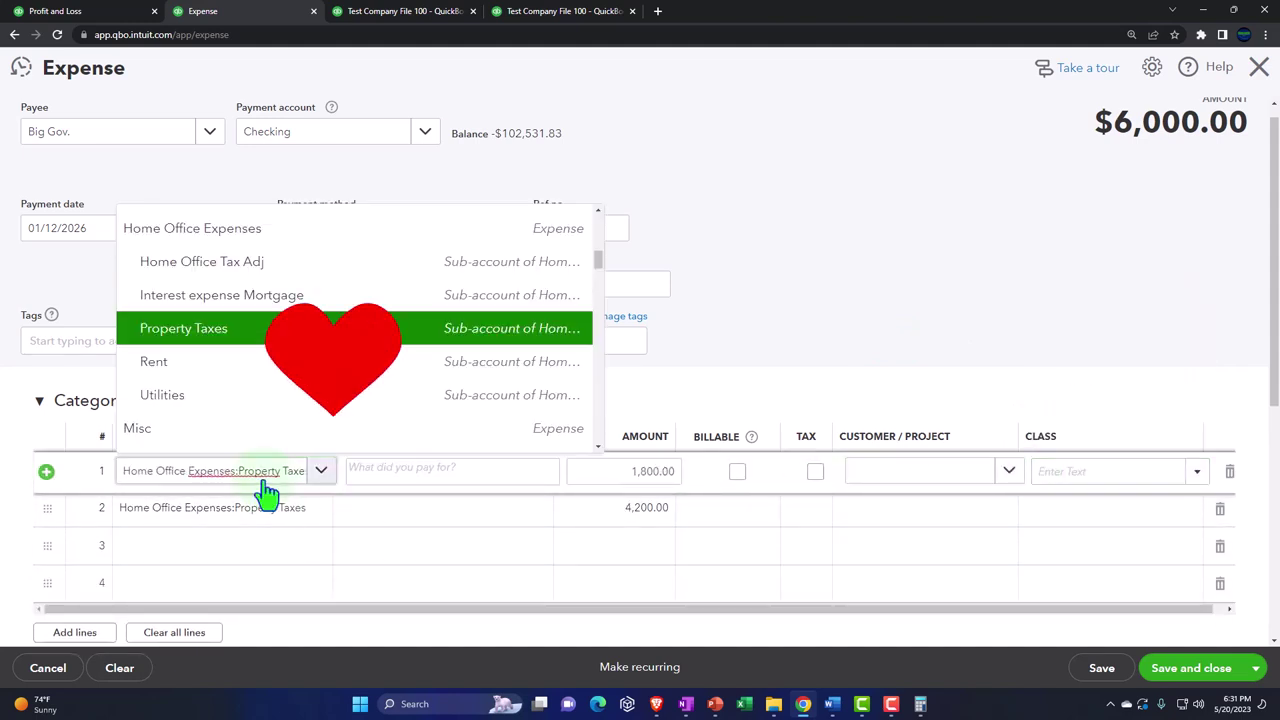
{"action": "key", "text": "Tab"}
{"action": "key", "text": "Tab"}
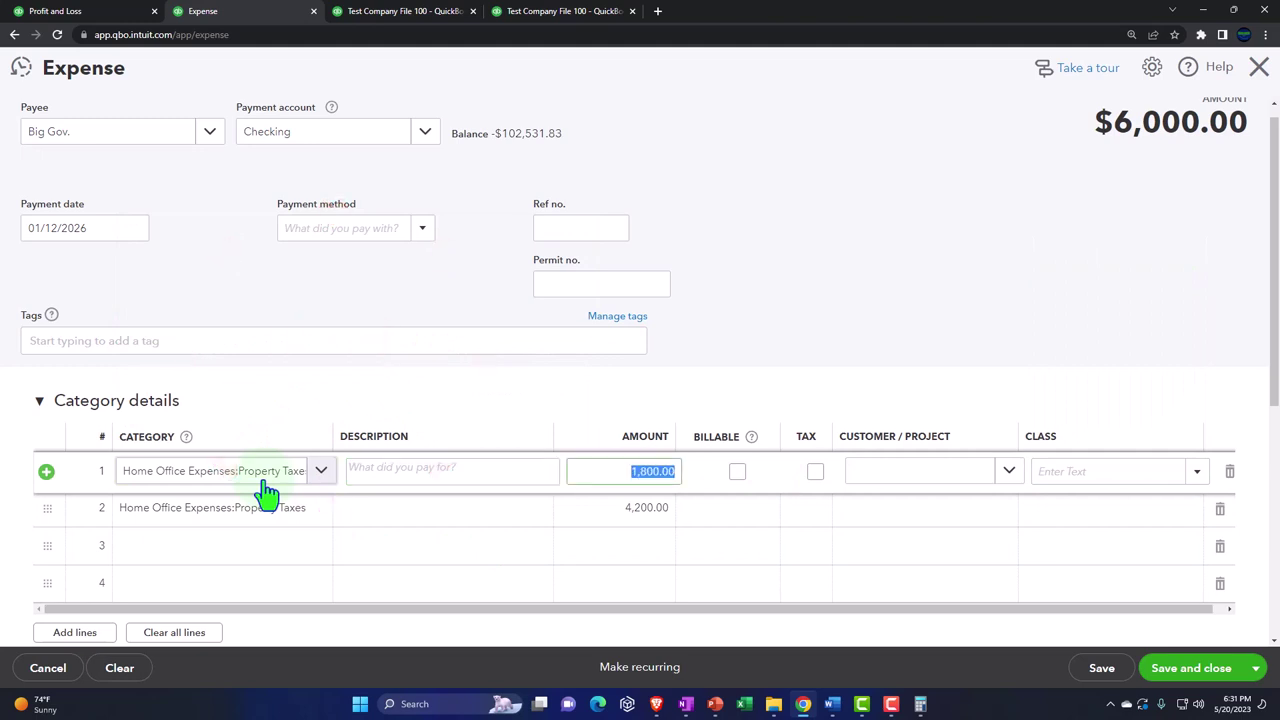
{"action": "key", "text": "Tab"}
{"action": "key", "text": "Tab"}
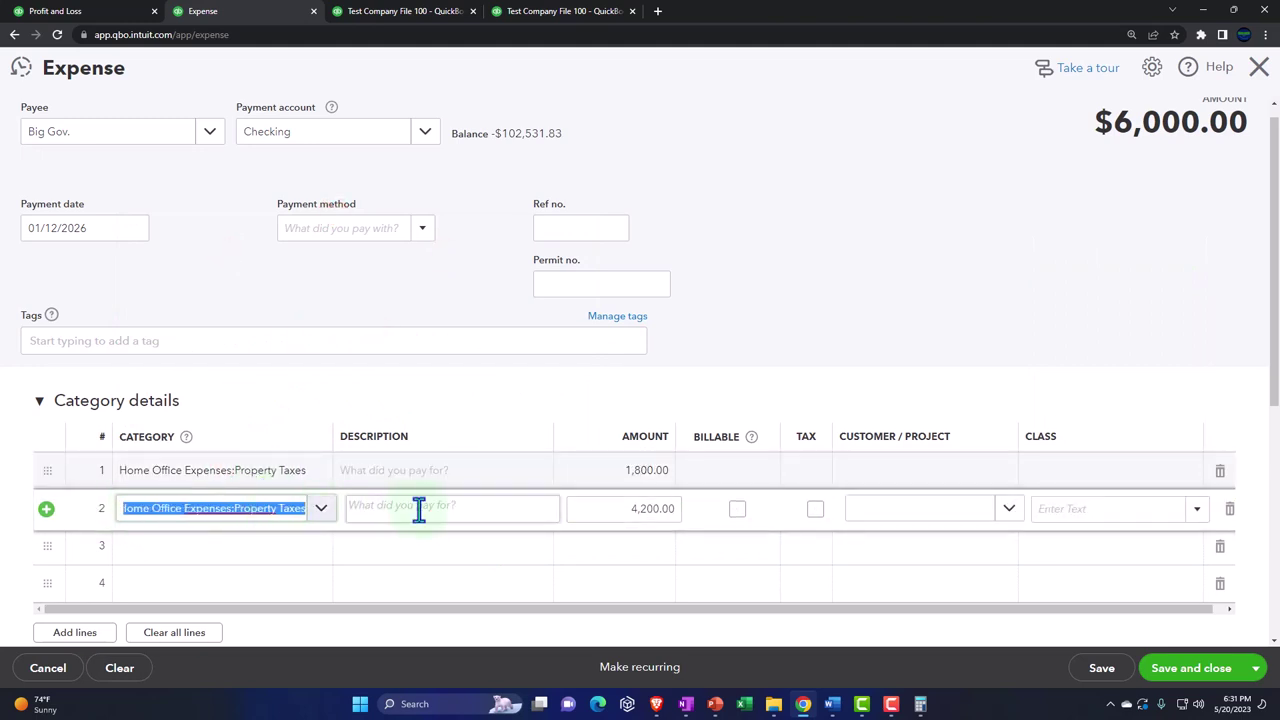
{"action": "type", "text": "Property"}
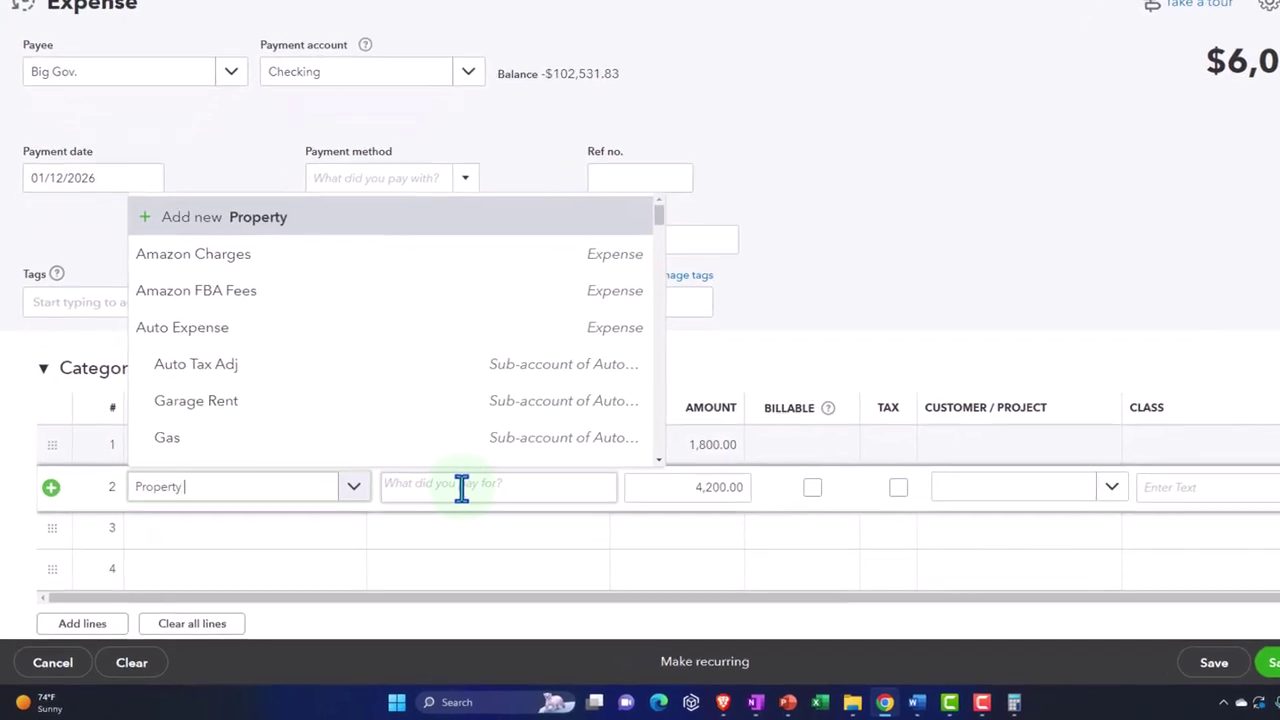
{"action": "type", "text": " Tax Dera"}
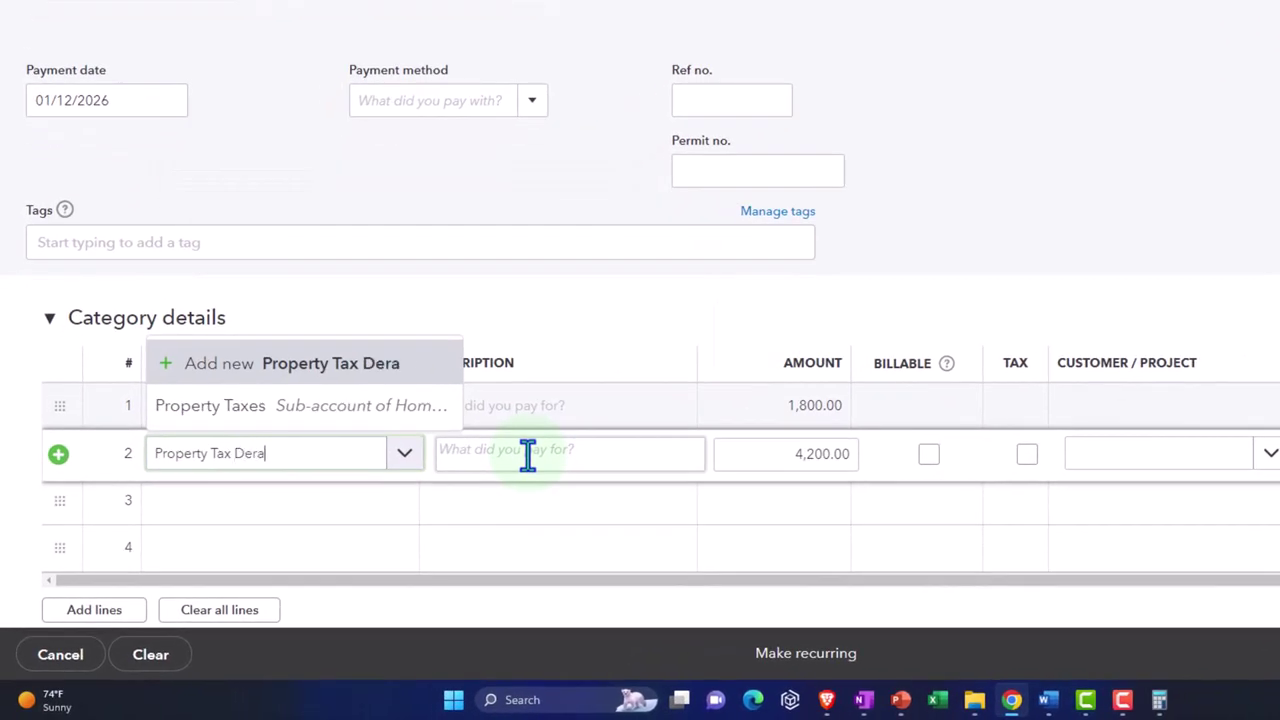
{"action": "type", "text": " Drwa"}
{"action": "key", "text": "BackSpace"}
{"action": "key", "text": "BackSpace"}
{"action": "type", "text": "aws"}
{"action": "key", "text": "Return"}
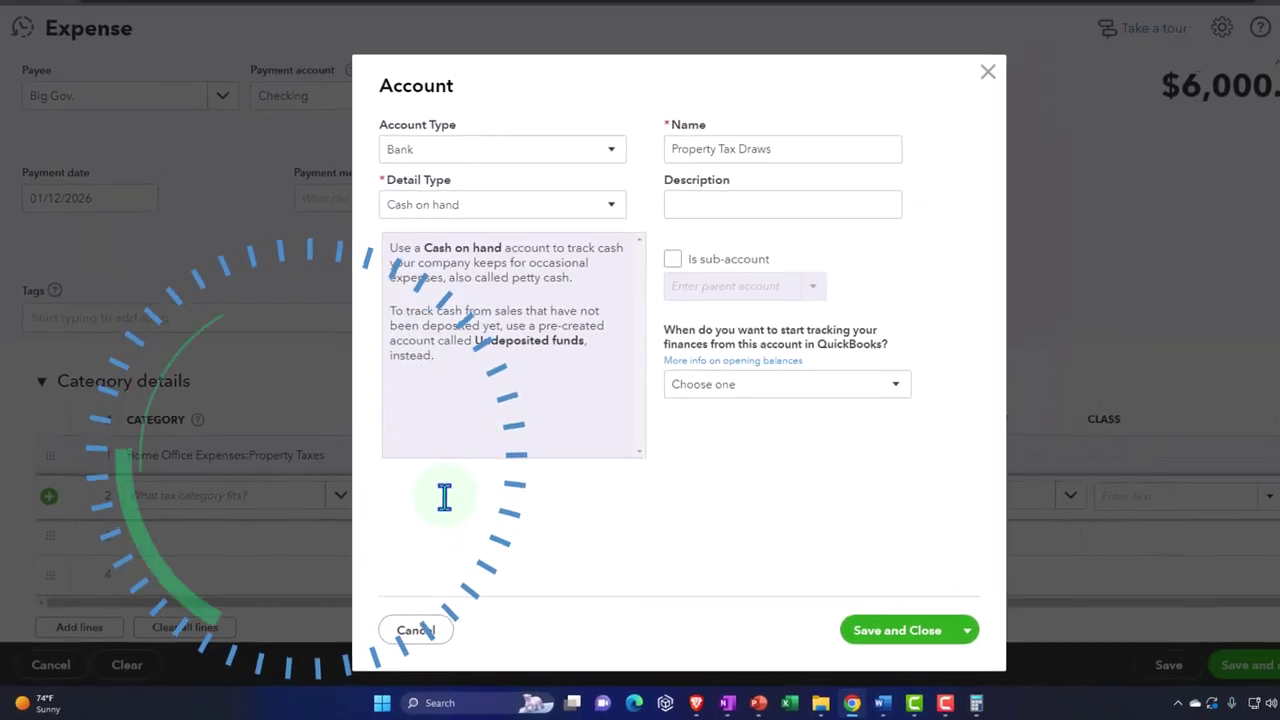
Set the new account's type to Equity and its detail type to Owner's Equity.
{"action": "left_click", "coordinate": [598, 150]}
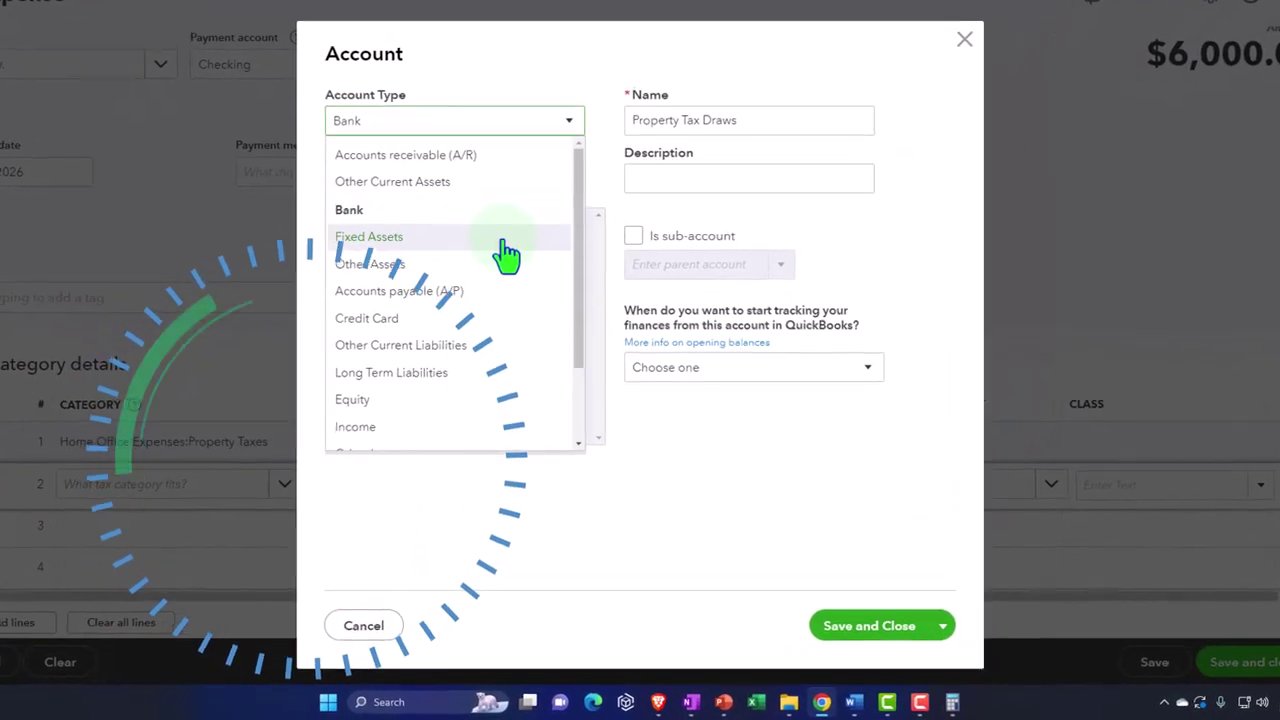
{"action": "scroll", "coordinate": [506, 255], "scroll_direction": "down", "scroll_amount": 2}
{"action": "left_click", "coordinate": [380, 327]}
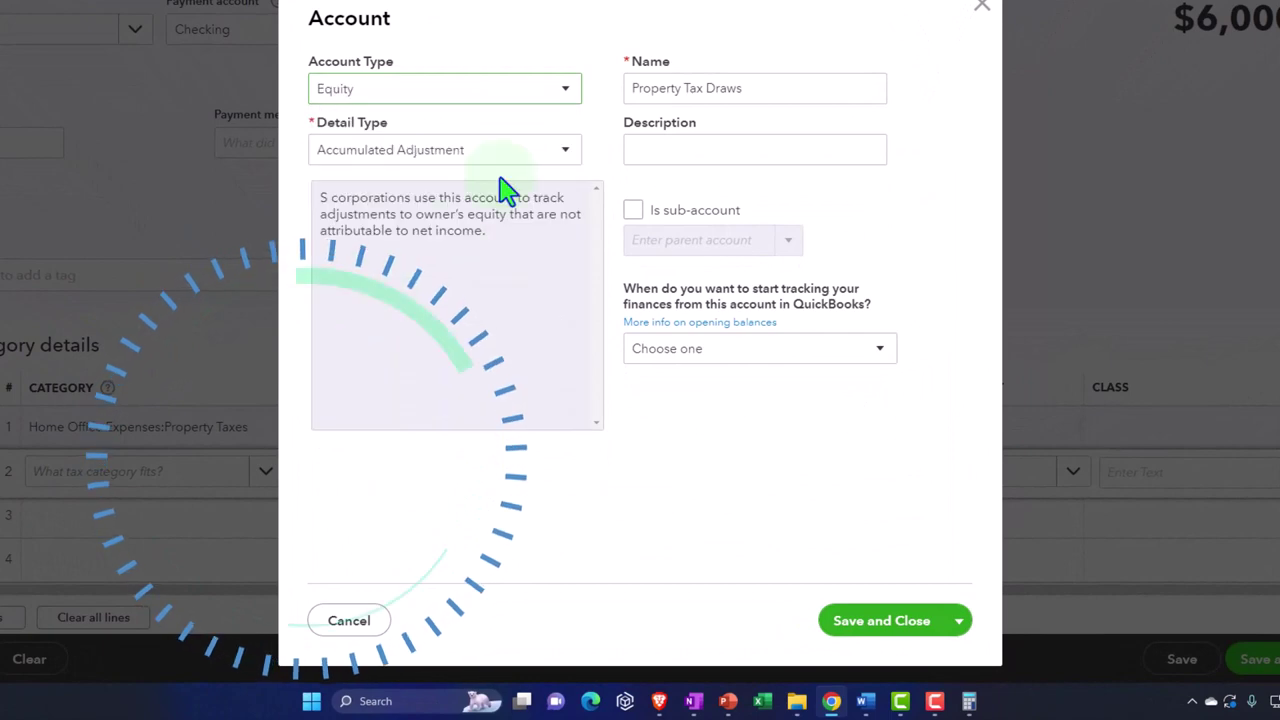
{"action": "left_click", "coordinate": [556, 160]}
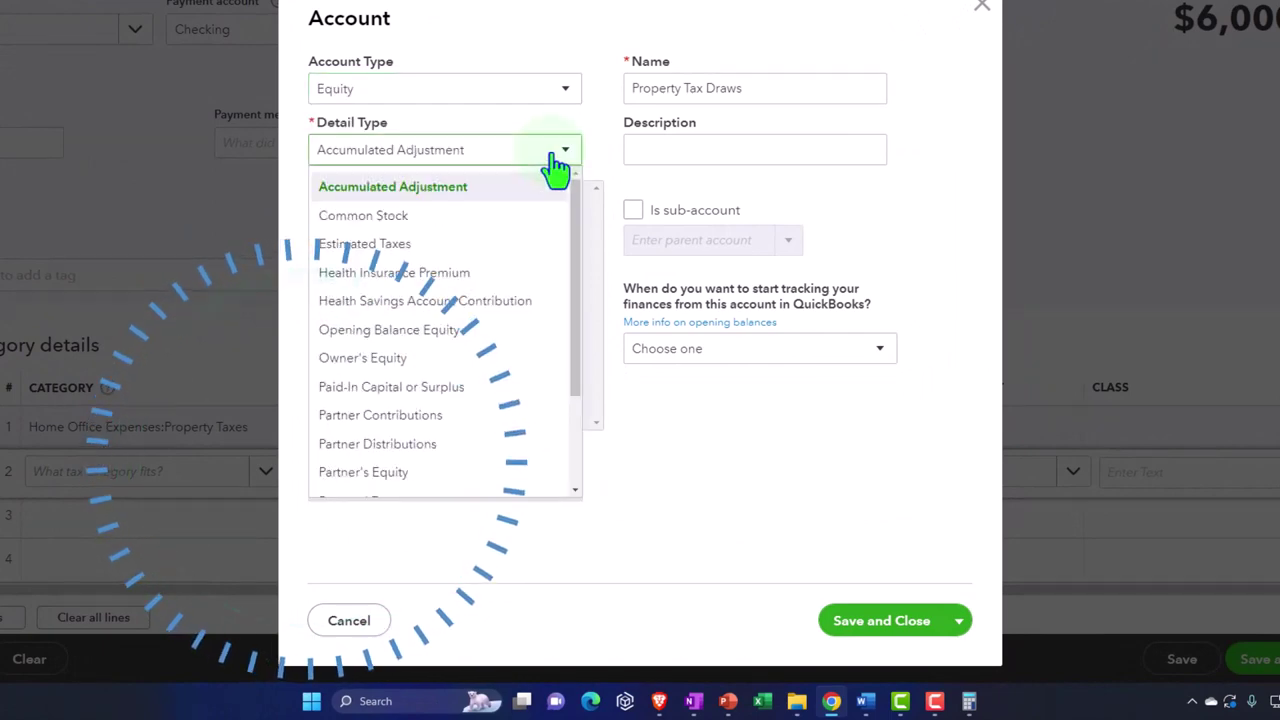
{"action": "left_click", "coordinate": [484, 366]}
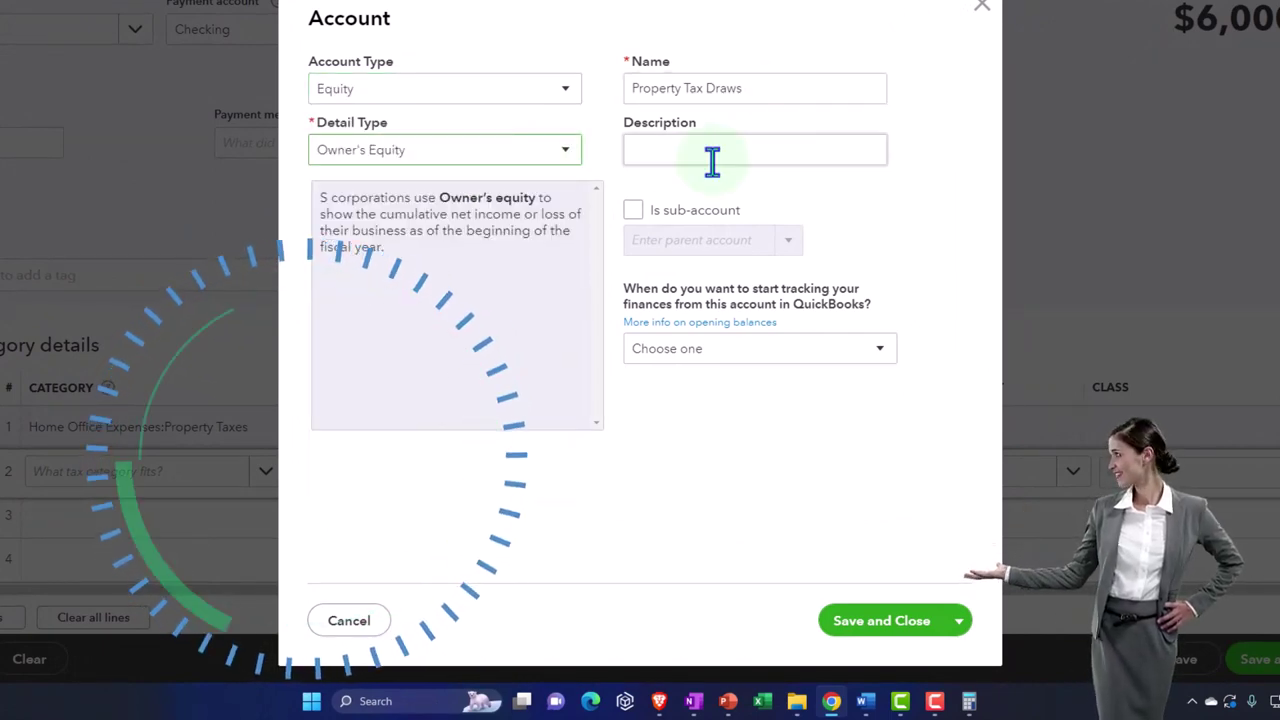
Make Property Tax Draws a sub-account of Owner draws.
{"action": "left_click", "coordinate": [633, 210]}
{"action": "left_click", "coordinate": [673, 240]}
{"action": "type", "text": "dr"}
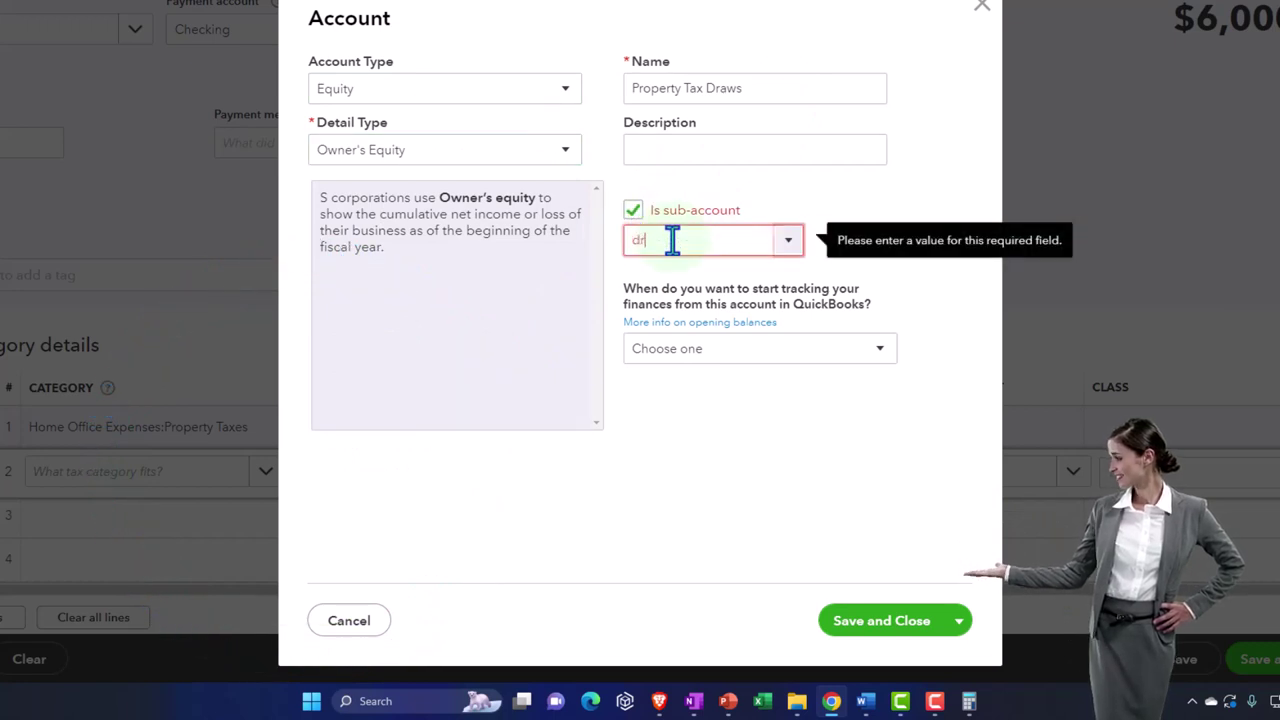
{"action": "type", "text": "aw"}
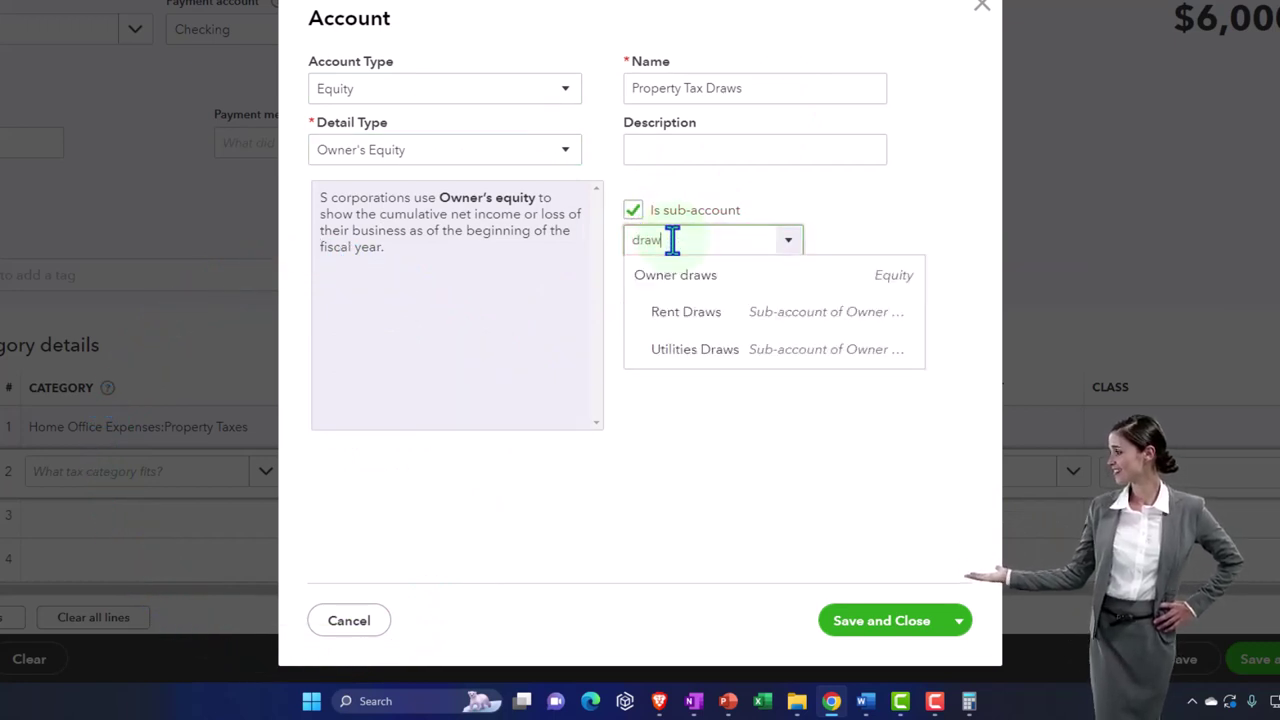
{"action": "left_click", "coordinate": [675, 276]}
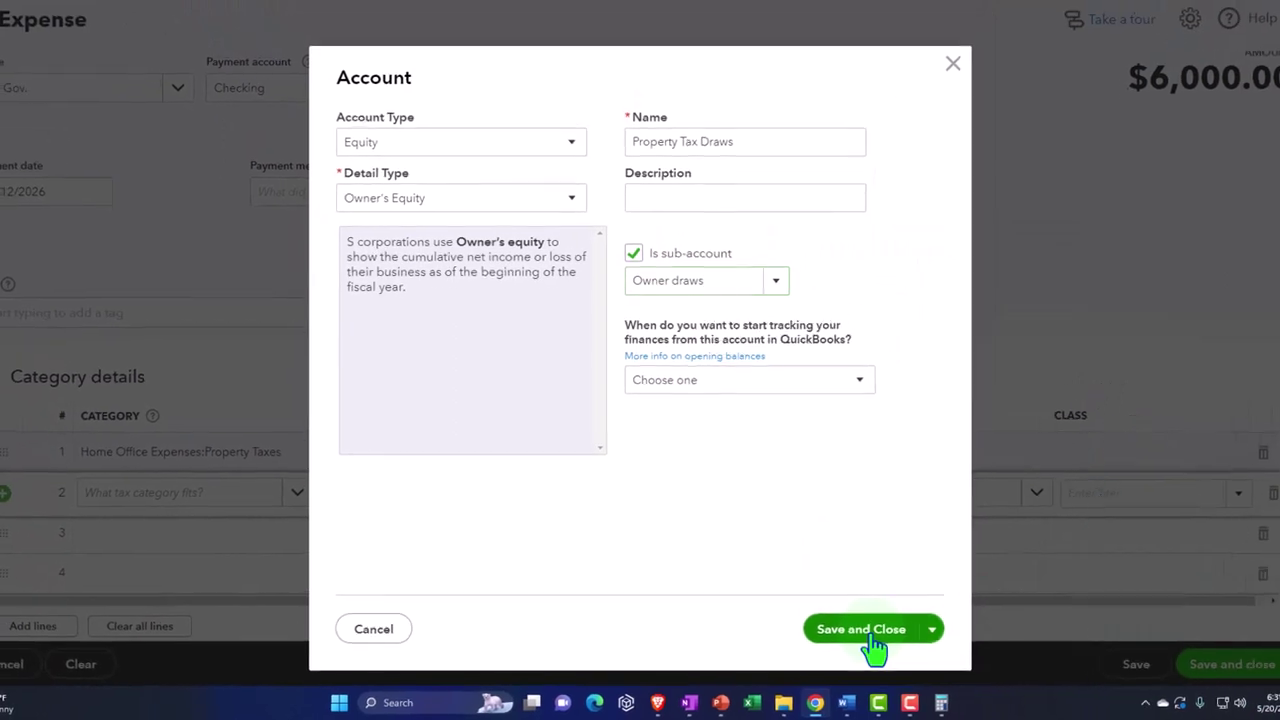
Save the new account, then save and close the Big Gov. expense with its class fields left blank.
{"action": "left_click", "coordinate": [870, 638]}
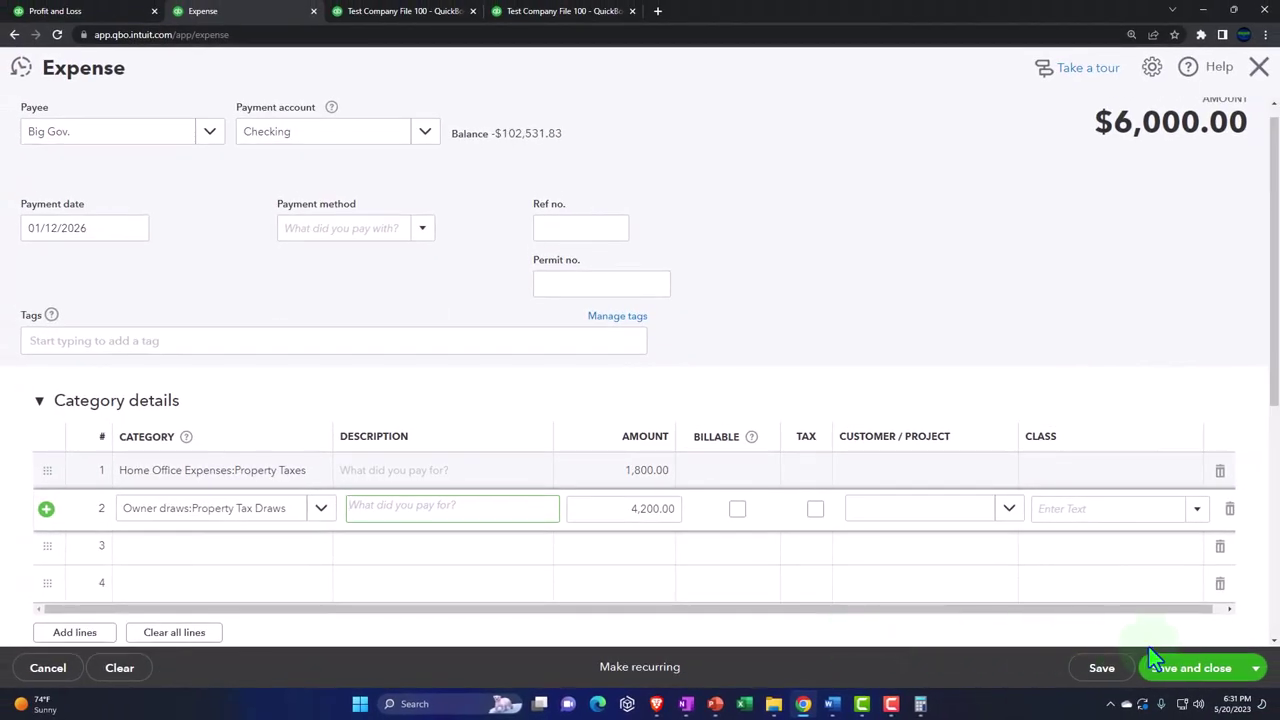
{"action": "left_click", "coordinate": [1200, 669]}
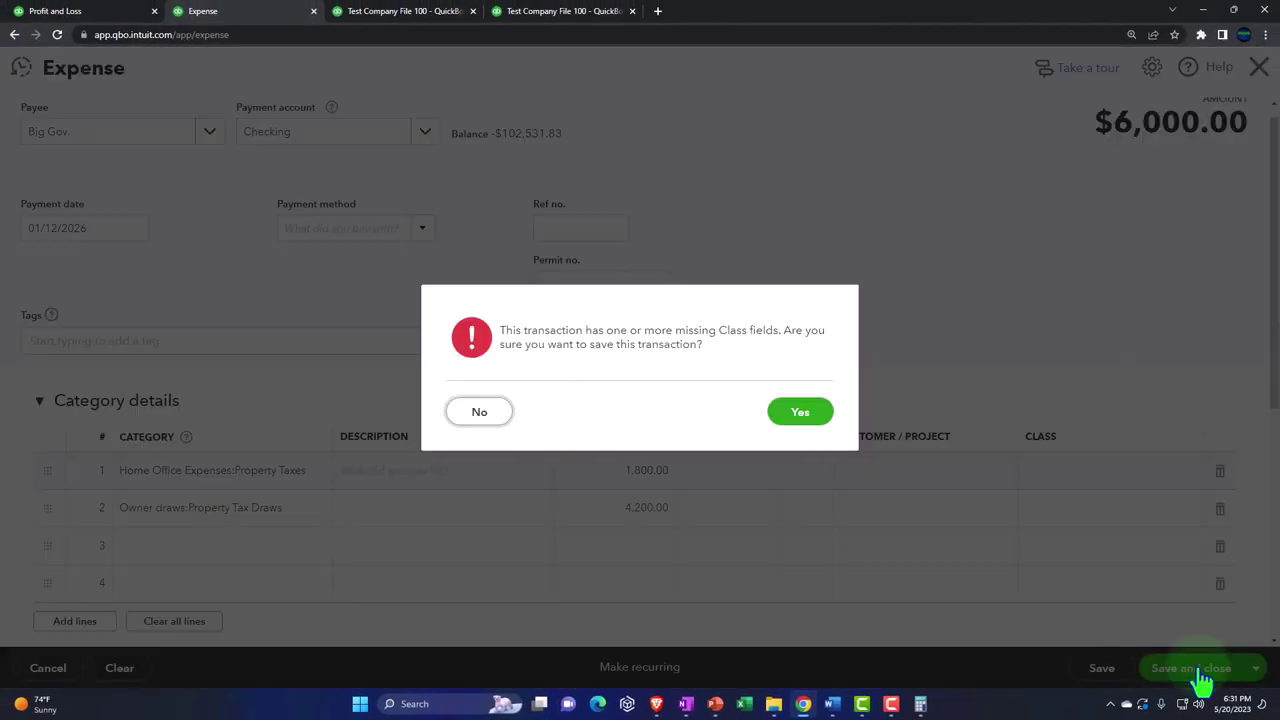
{"action": "left_click", "coordinate": [812, 415]}
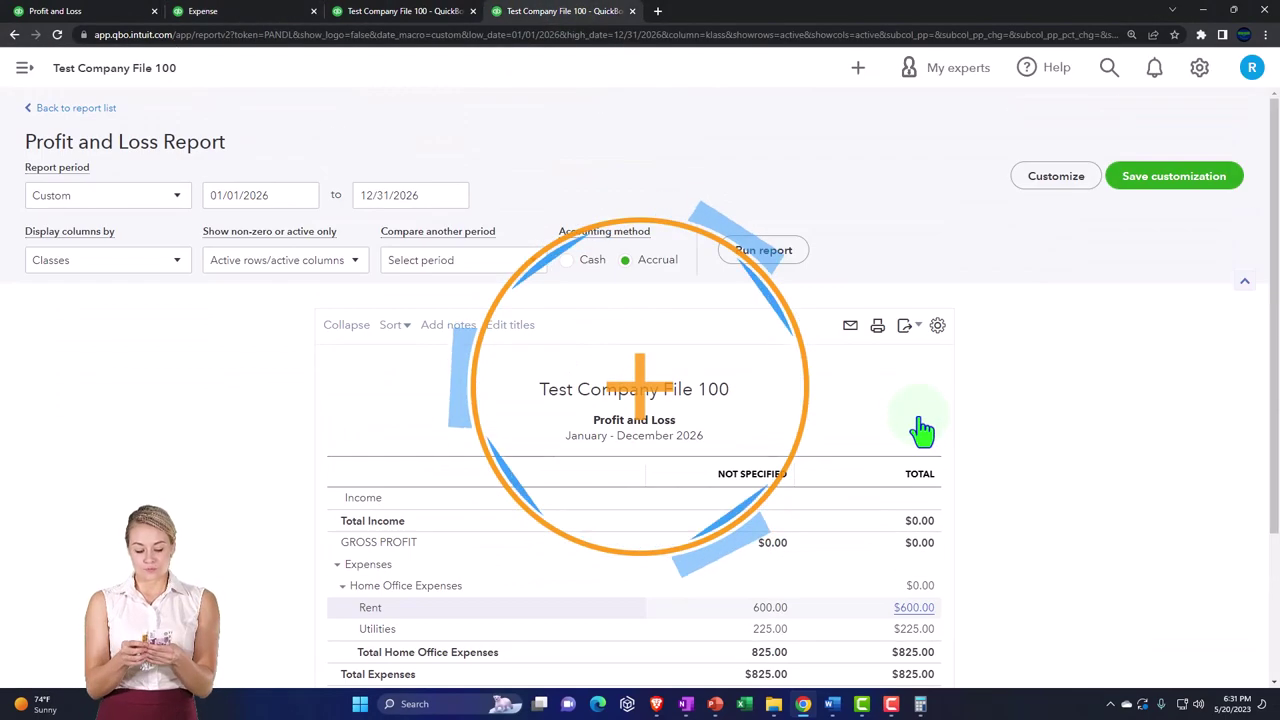
Rerun the 2026 Profit and Loss report and check the property taxes line under Home Office Expenses.
{"action": "left_click", "coordinate": [782, 257]}
{"action": "scroll", "coordinate": [1040, 450], "scroll_direction": "down", "scroll_amount": 2}
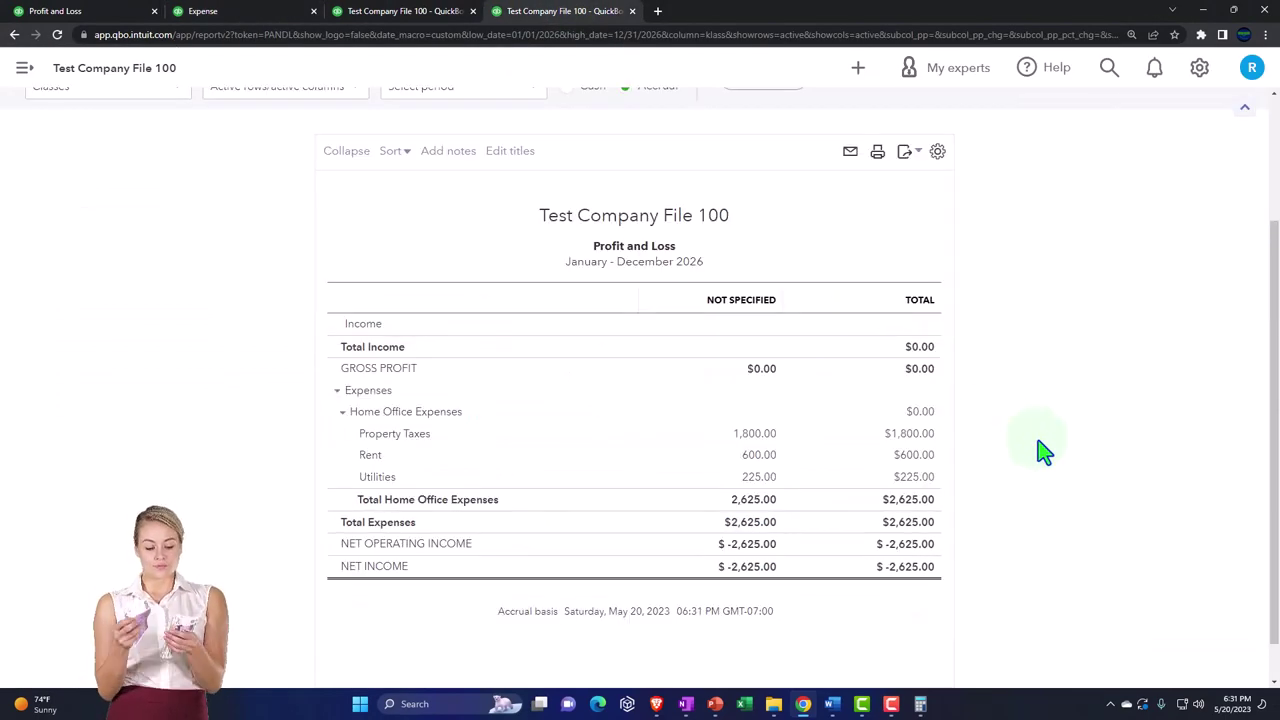
{"action": "key", "text": "ctrl+plus"}
{"action": "key", "text": "ctrl+plus"}
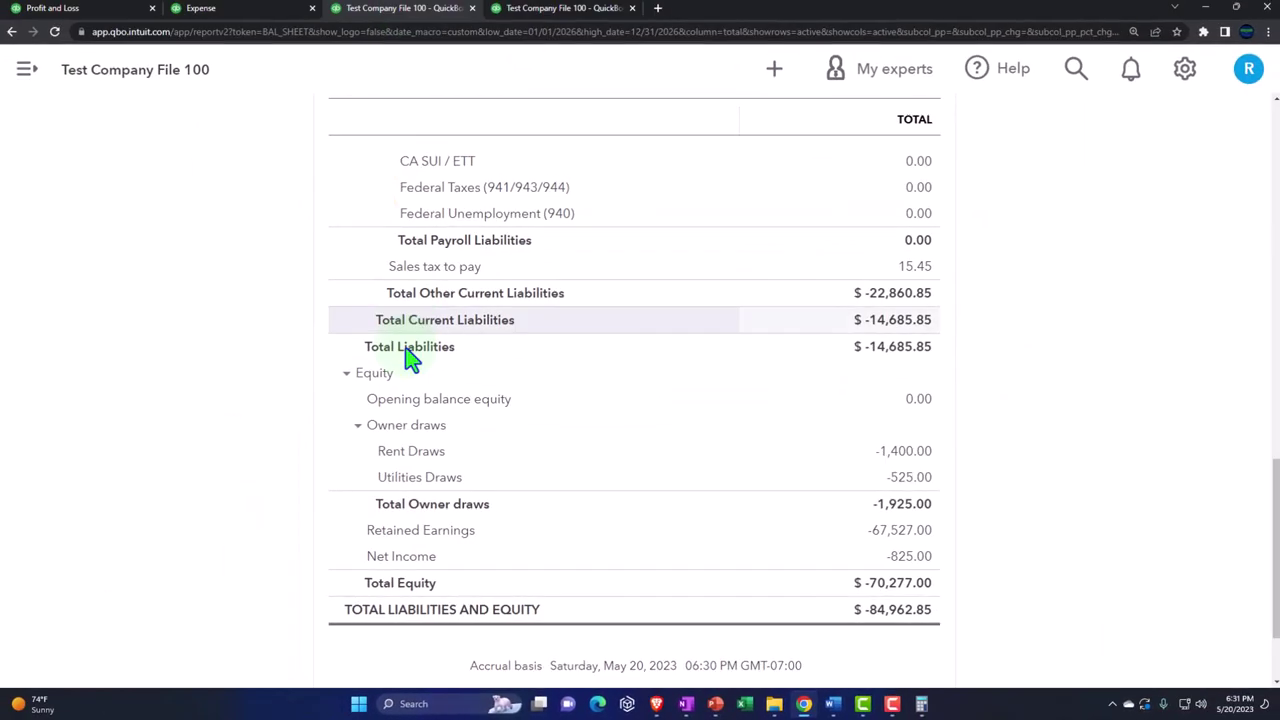
Rerun the 2026 Balance Sheet and review the Property Tax Draws line under Owner draws in Equity.
{"action": "scroll", "coordinate": [414, 394], "scroll_direction": "up", "scroll_amount": 10}
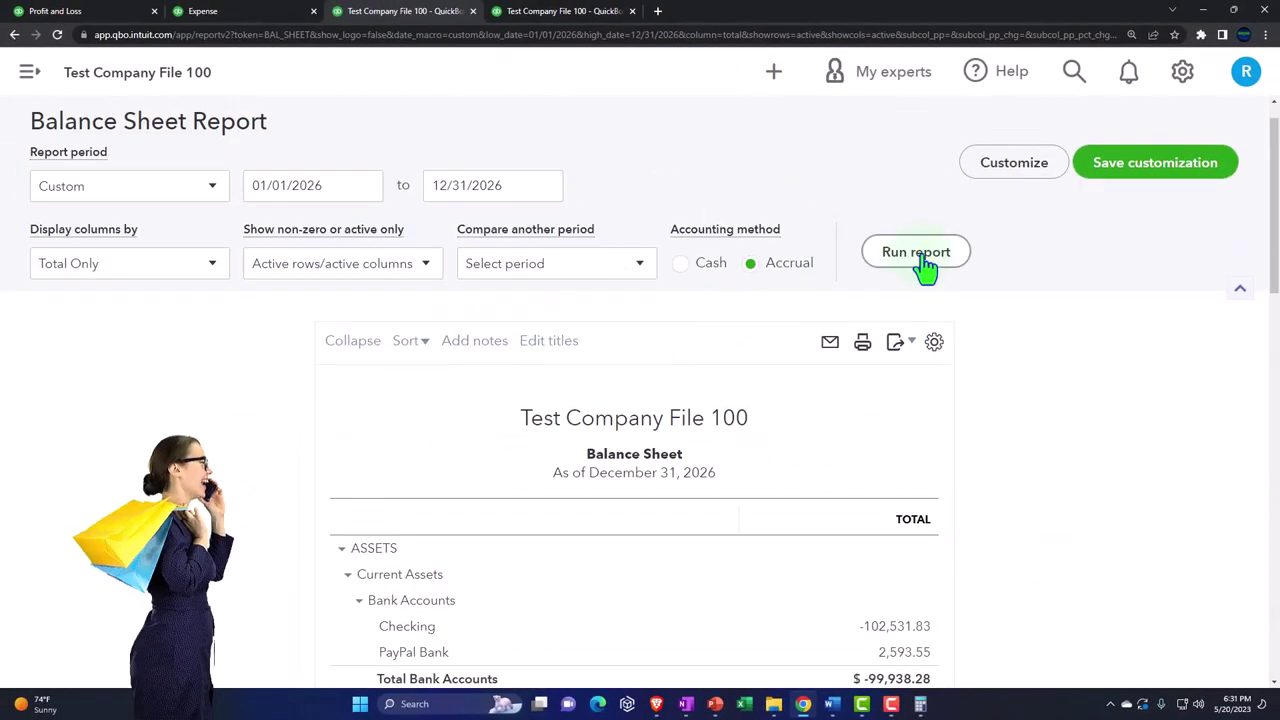
{"action": "left_click", "coordinate": [922, 258]}
{"action": "scroll", "coordinate": [1003, 491], "scroll_direction": "down", "scroll_amount": 4}
{"action": "key", "text": "ctrl+plus"}
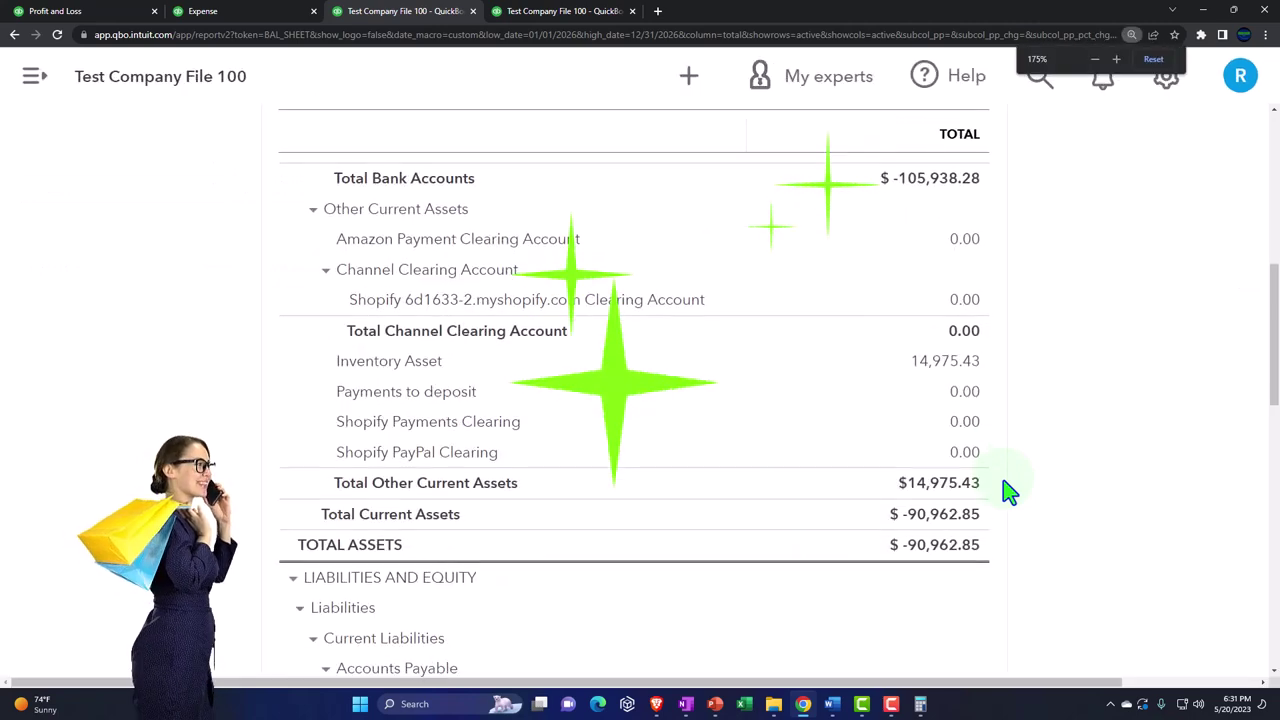
{"action": "scroll", "coordinate": [1008, 490], "scroll_direction": "down", "scroll_amount": 5}
{"action": "scroll", "coordinate": [1008, 490], "scroll_direction": "down", "scroll_amount": 3}
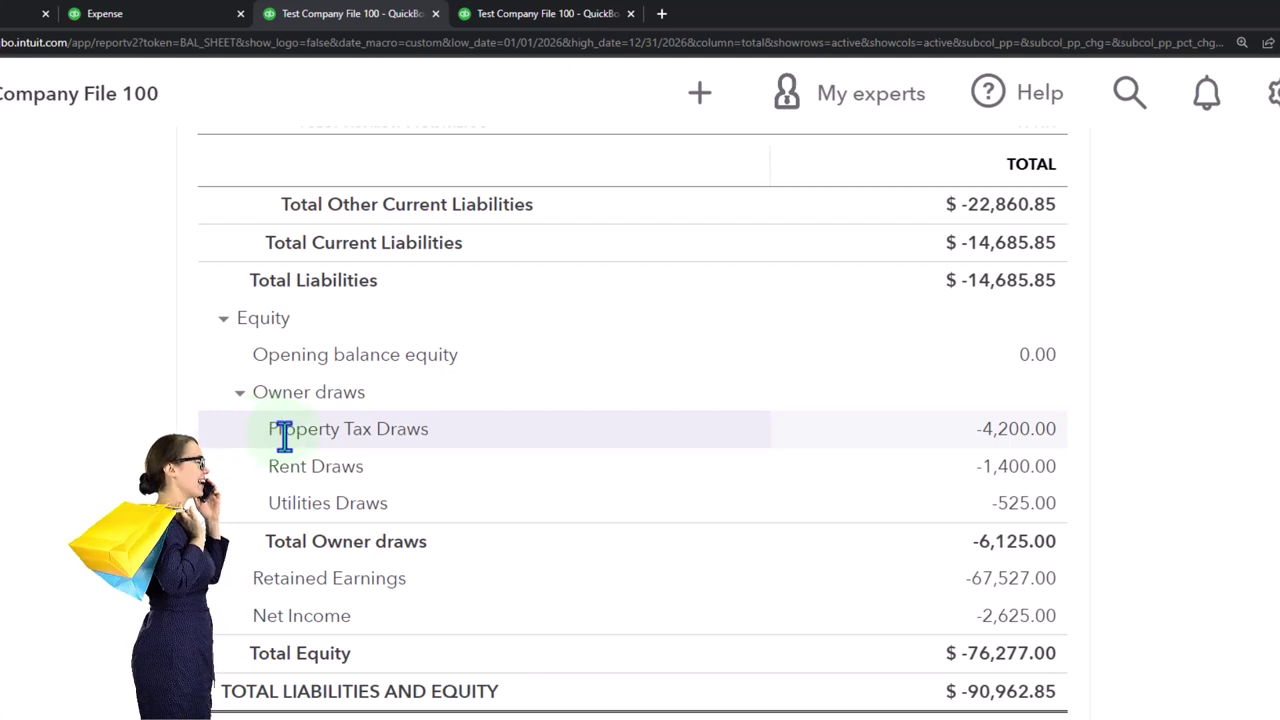
{"action": "left_click", "coordinate": [285, 440]}
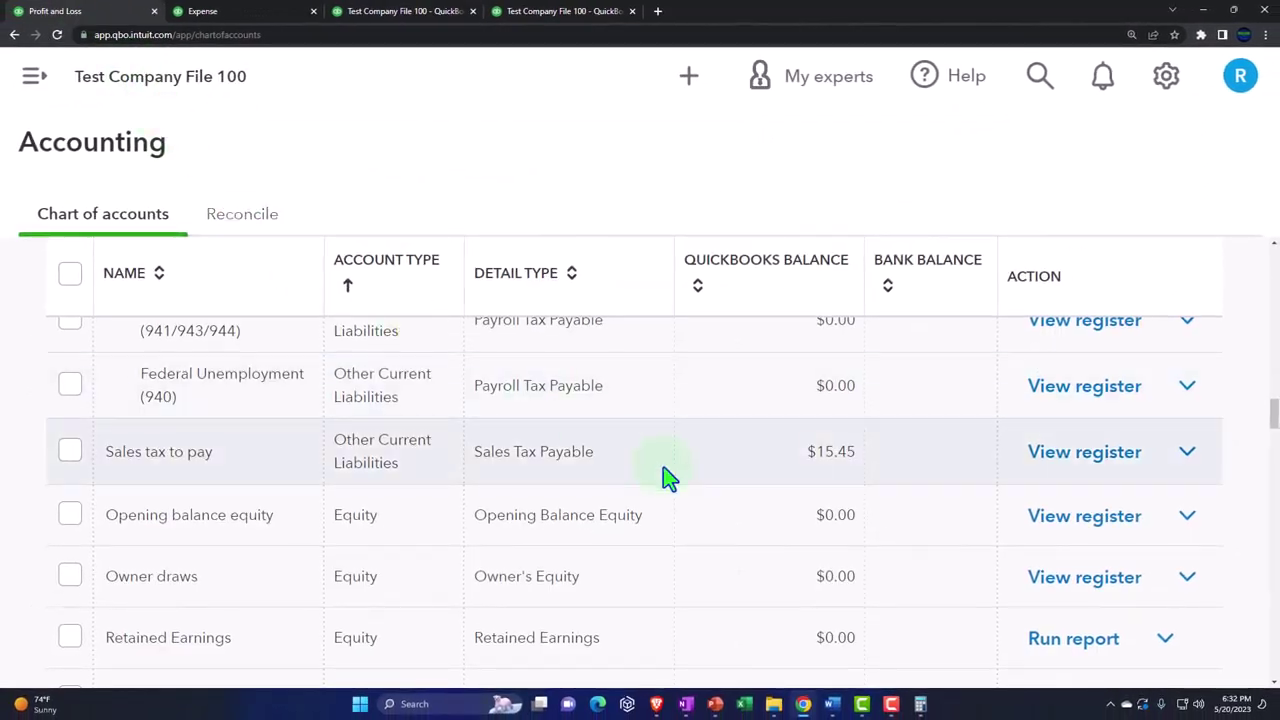
Look through the chart of accounts for the Owner draws account among the equity accounts.
{"action": "scroll", "coordinate": [666, 477], "scroll_direction": "up", "scroll_amount": 3}
{"action": "key", "text": "ctrl+plus"}
{"action": "key", "text": "ctrl+plus"}
{"action": "key", "text": "ctrl+plus"}
{"action": "key", "text": "ctrl+plus"}
{"action": "key", "text": "ctrl+plus"}
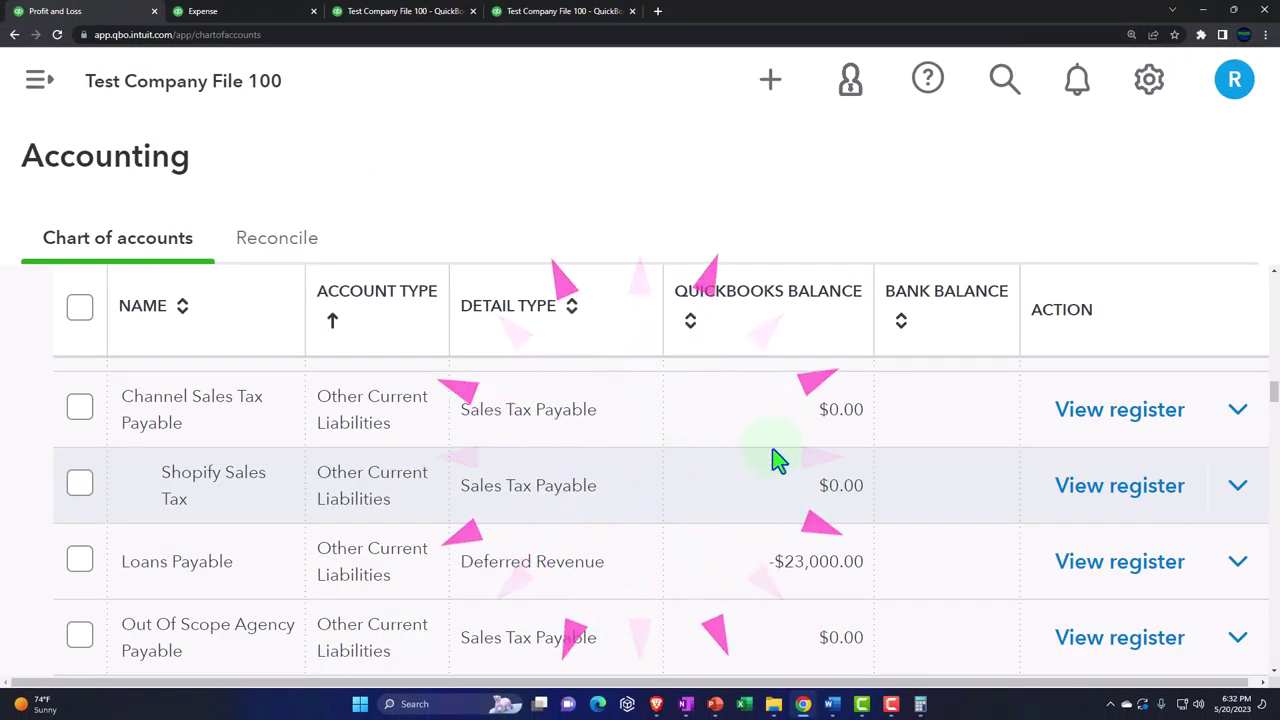
{"action": "scroll", "coordinate": [775, 460], "scroll_direction": "up", "scroll_amount": 5}
{"action": "scroll", "coordinate": [771, 457], "scroll_direction": "down", "scroll_amount": 5}
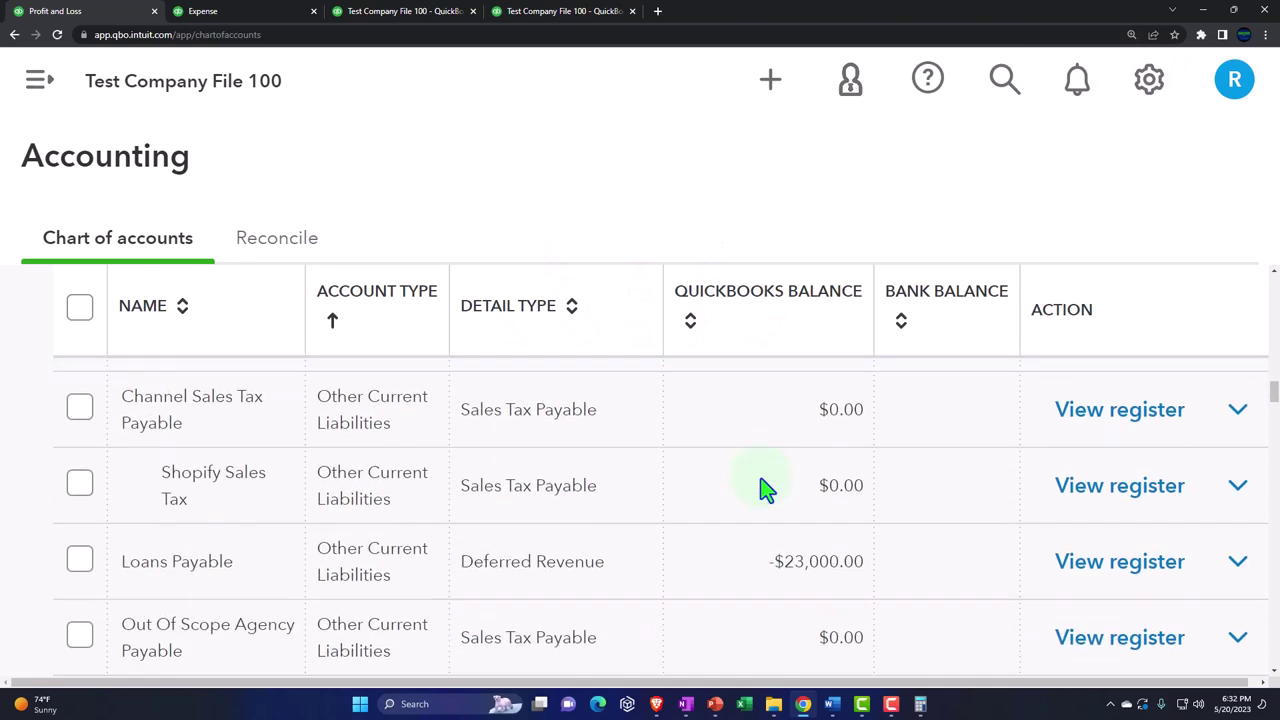
{"action": "key", "text": "ctrl+minus"}
{"action": "key", "text": "ctrl+minus"}
{"action": "scroll", "coordinate": [735, 490], "scroll_direction": "down", "scroll_amount": 1}
{"action": "scroll", "coordinate": [594, 511], "scroll_direction": "down", "scroll_amount": 4}
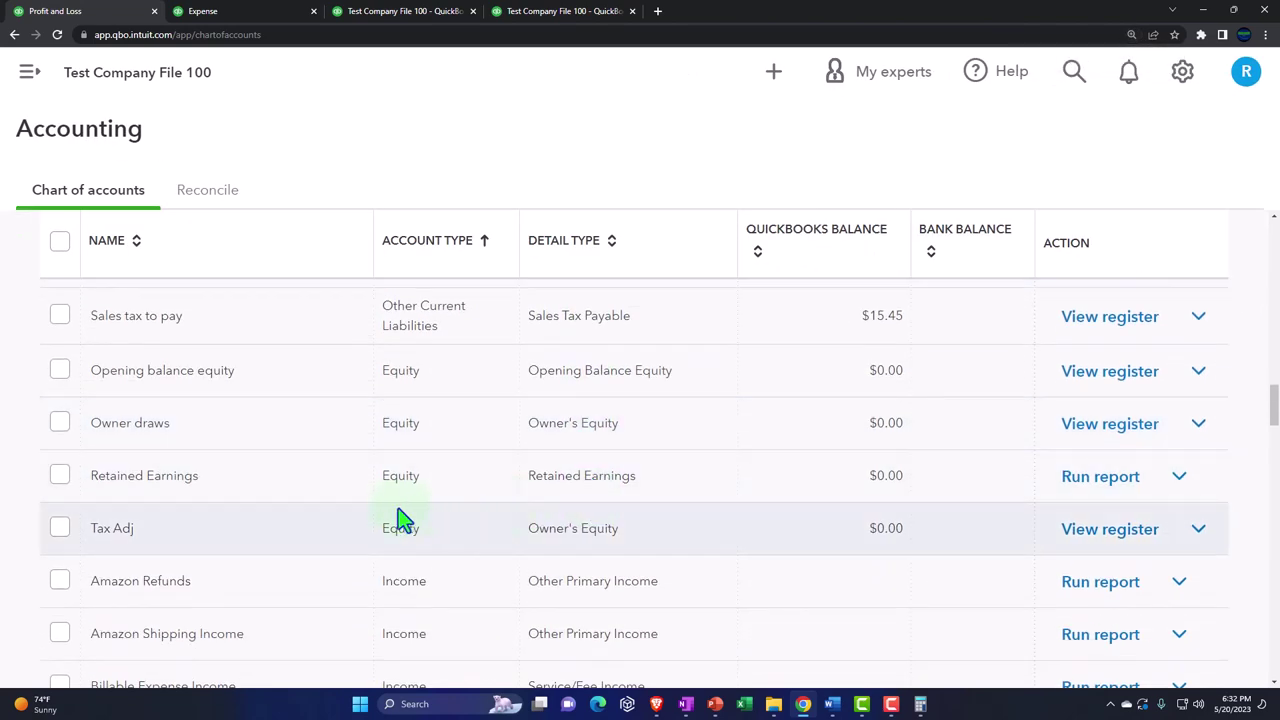
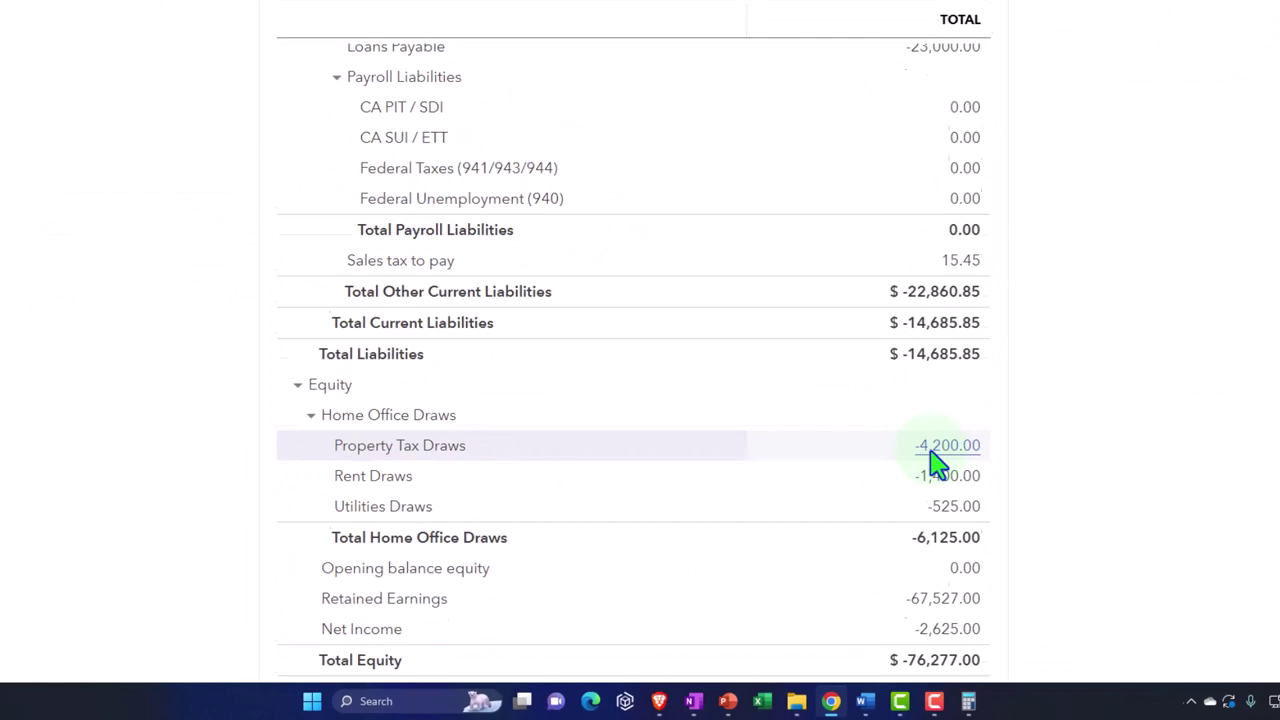
Collapse and re-expand Home Office Draws on the Balance Sheet, then compare its sub-accounts with Home Office Expenses on the Profit and Loss.
{"action": "key", "text": "ctrl+plus"}
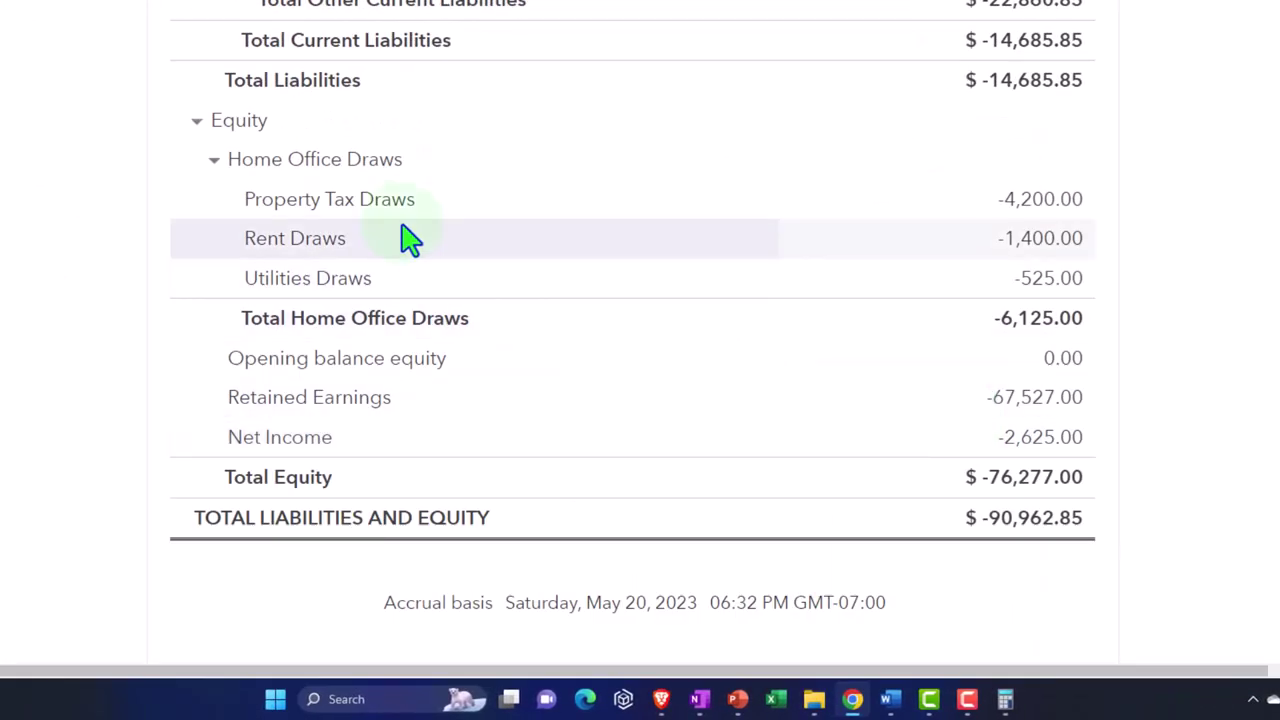
{"action": "left_click", "coordinate": [213, 160]}
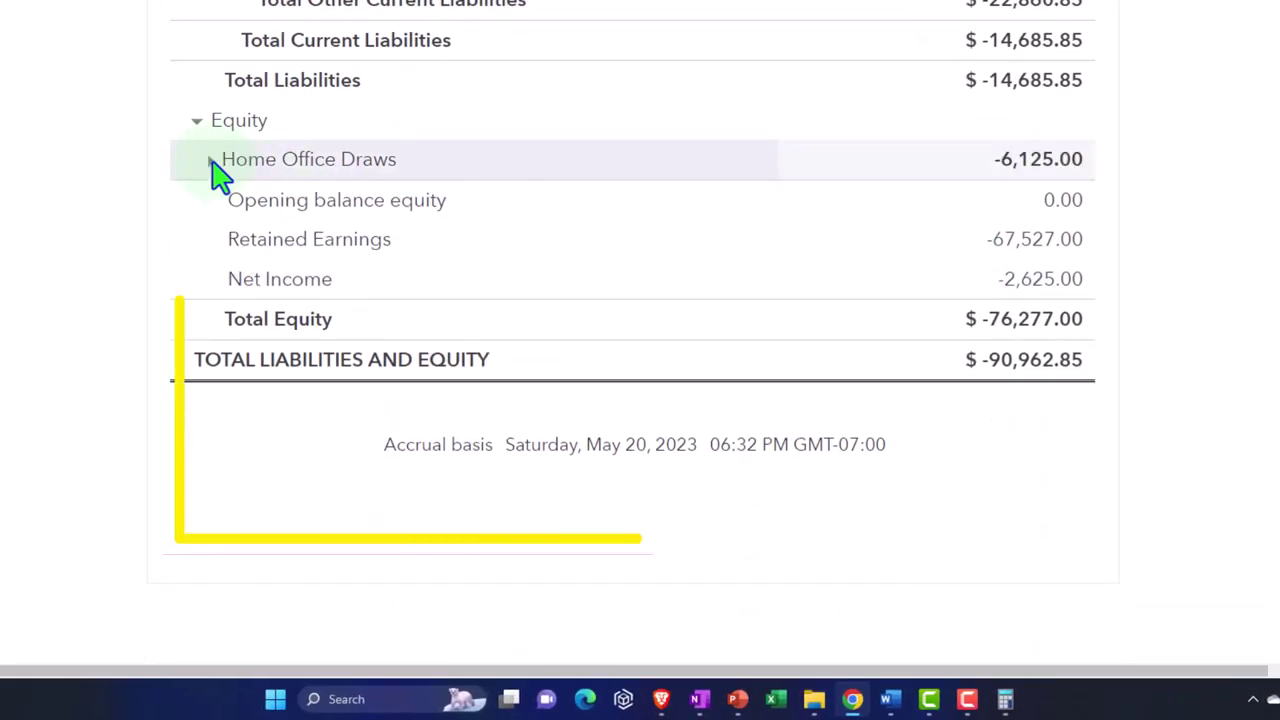
{"action": "left_click", "coordinate": [213, 160]}
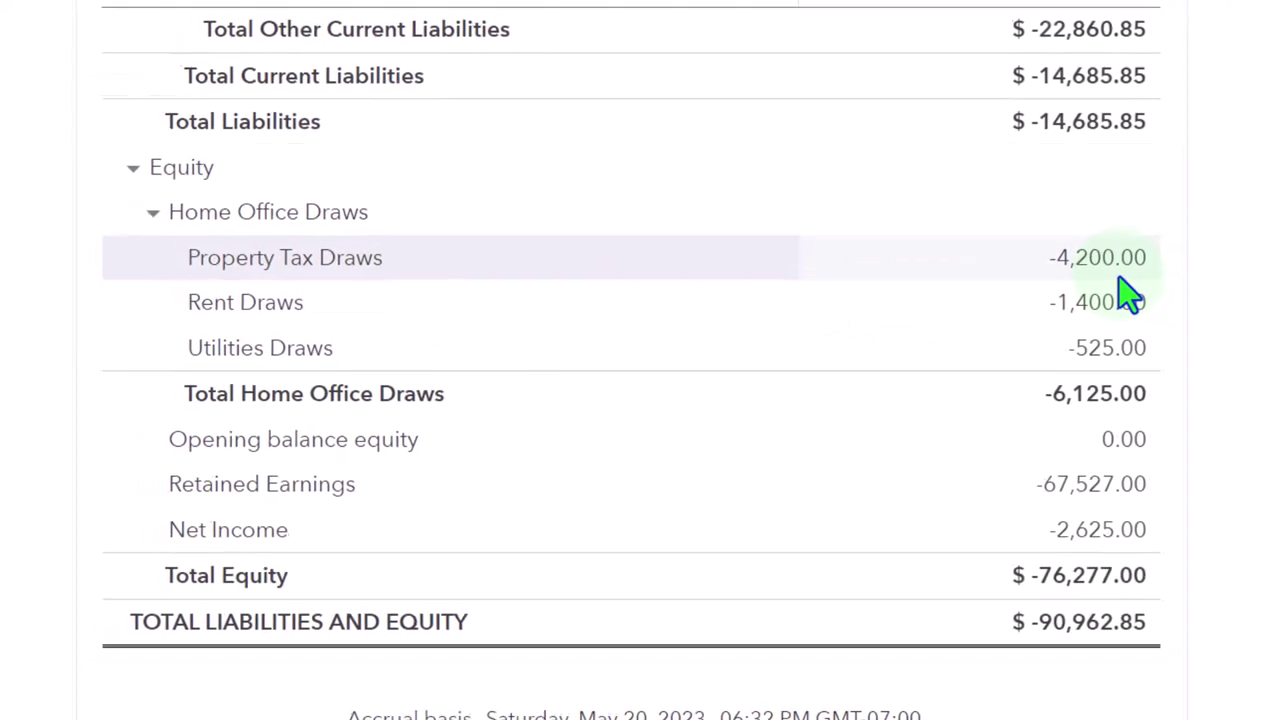
{"action": "left_click", "coordinate": [575, 12]}
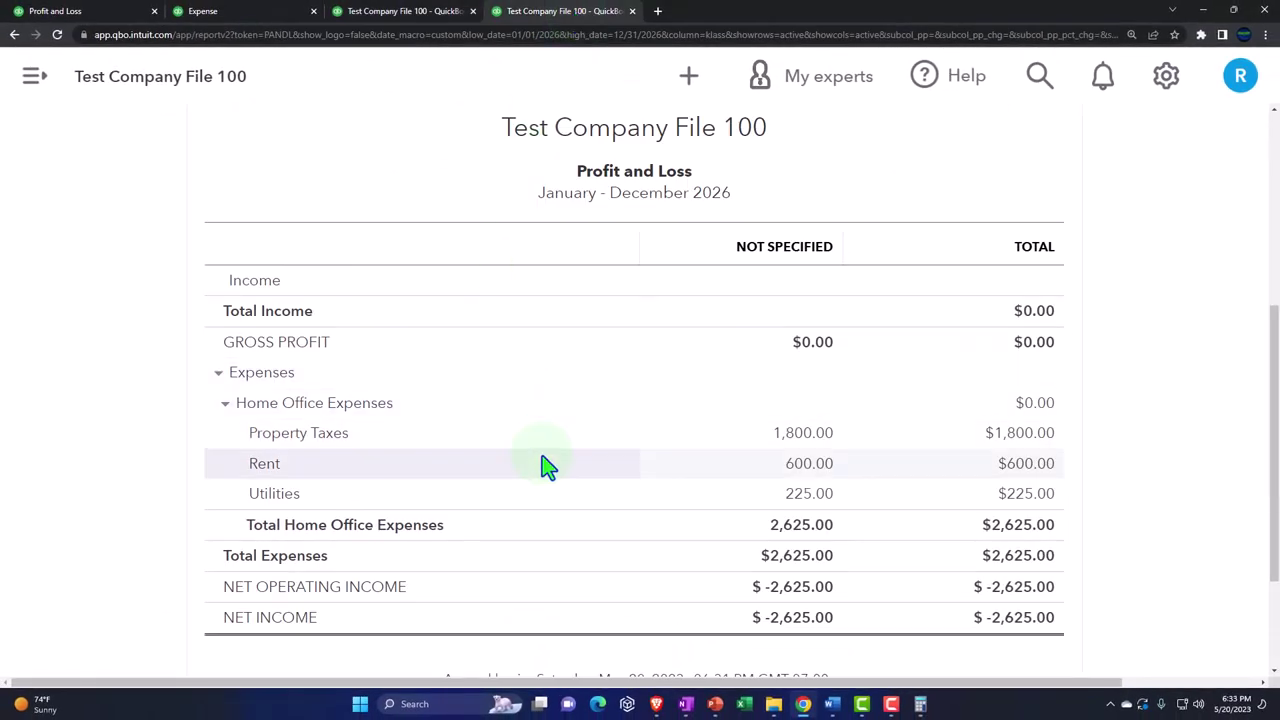